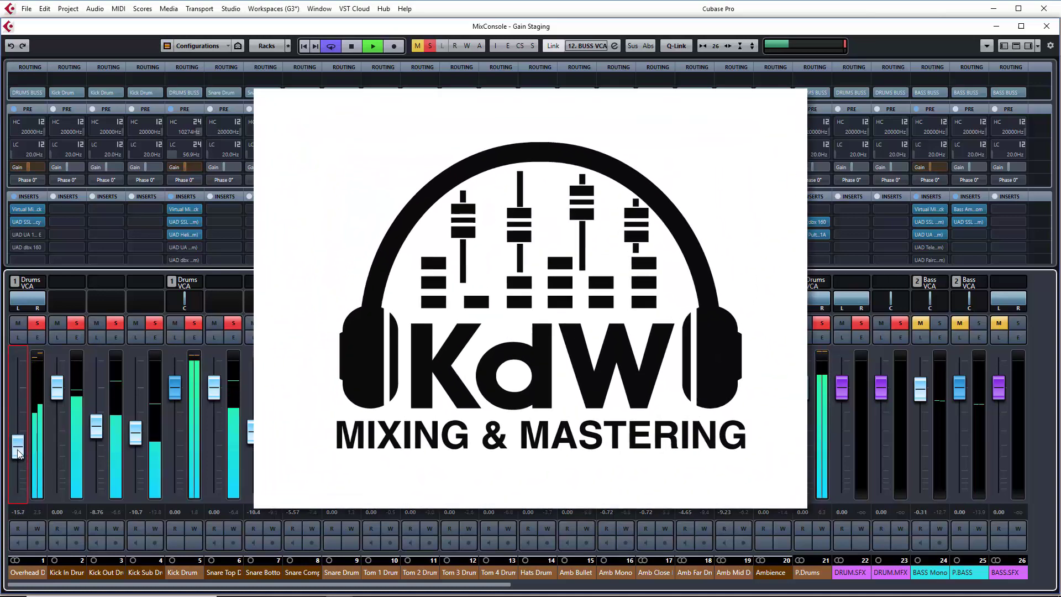
# Mute the Snare Top channel and lower the Kick Drum fader to about -2.69 dB in the mixer
pyautogui.click(214, 322)
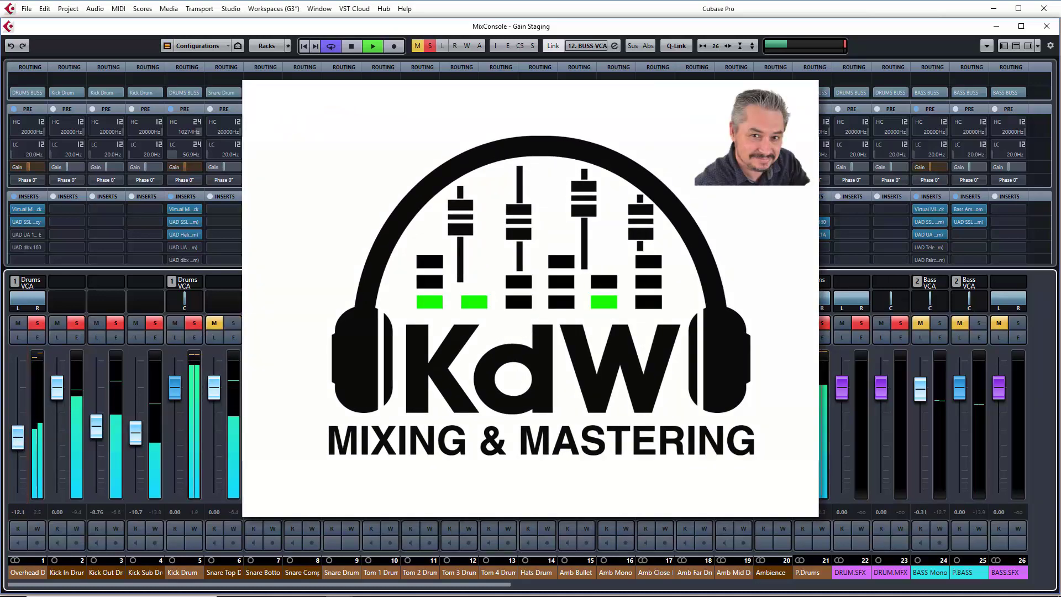
pyautogui.moveTo(175, 388)
pyautogui.mouseDown()
pyautogui.moveTo(173, 427)
pyautogui.moveTo(175, 407)
pyautogui.mouseUp()
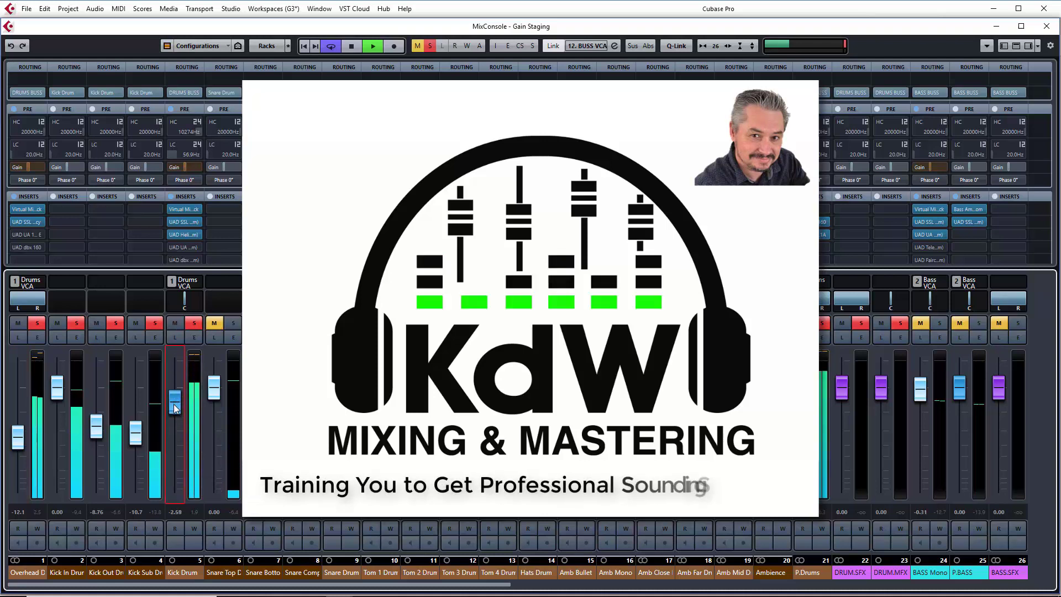
pyautogui.click(194, 356)
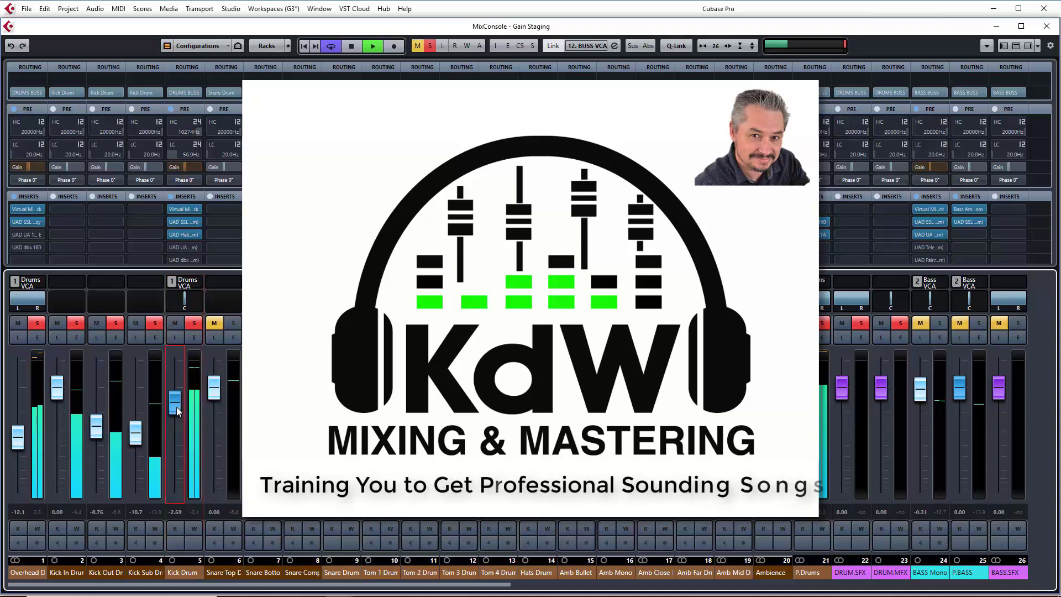
pyautogui.moveTo(17, 444); pyautogui.dragTo(15, 447)
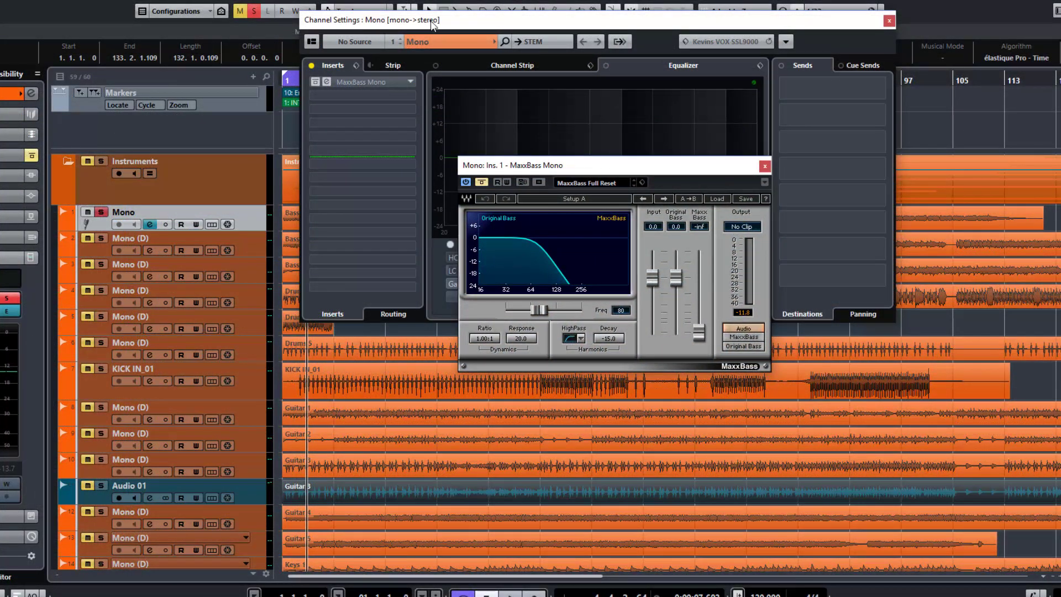
# Bring the MaxxBass window in front of the channel settings and audition the Mono track with the effect bypassed
pyautogui.moveTo(431, 25); pyautogui.dragTo(494, 49)
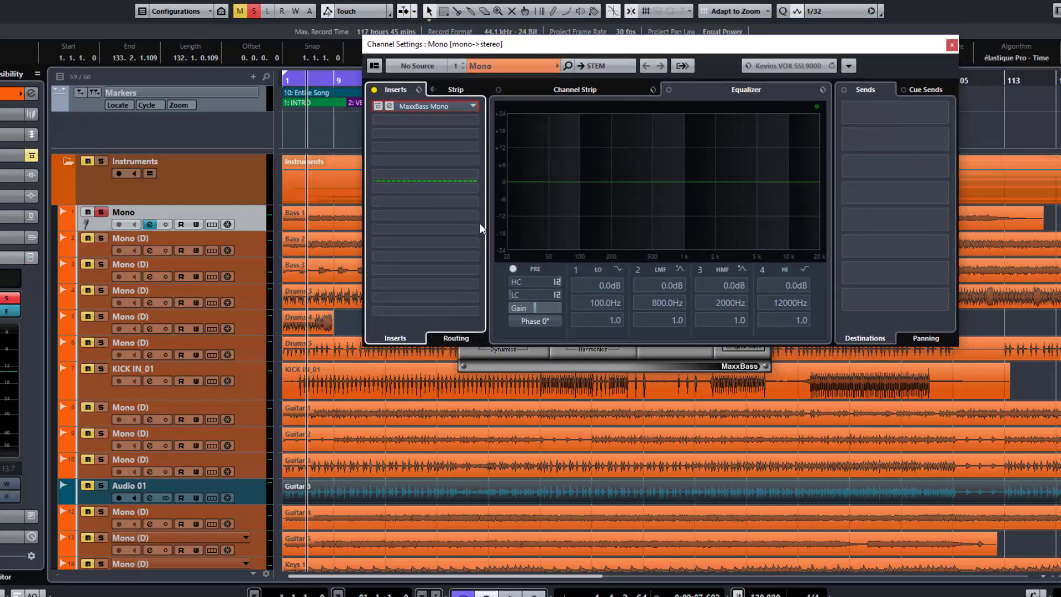
pyautogui.click(529, 368)
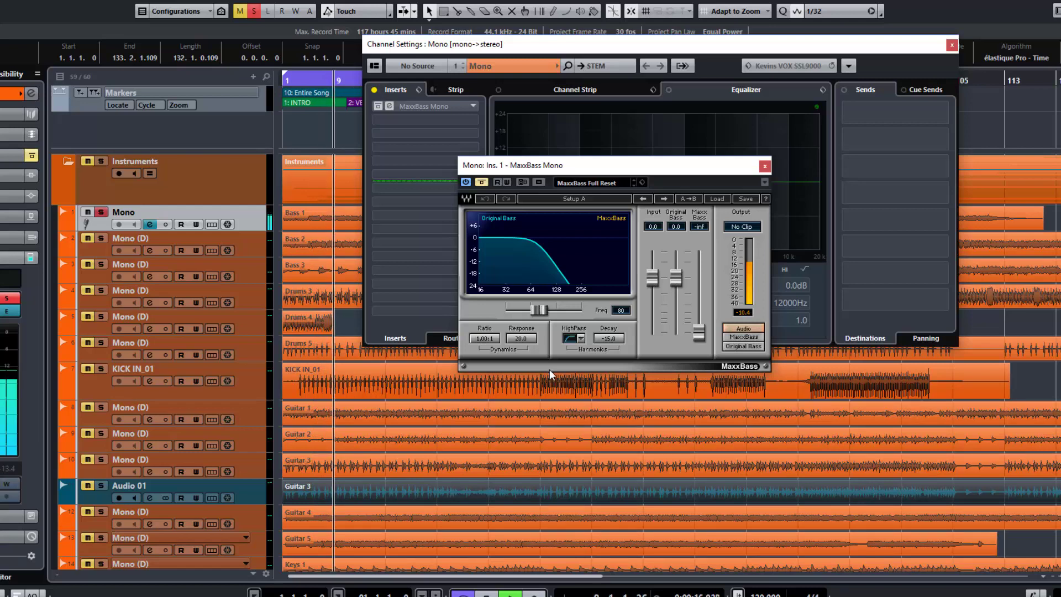
pyautogui.press('space')
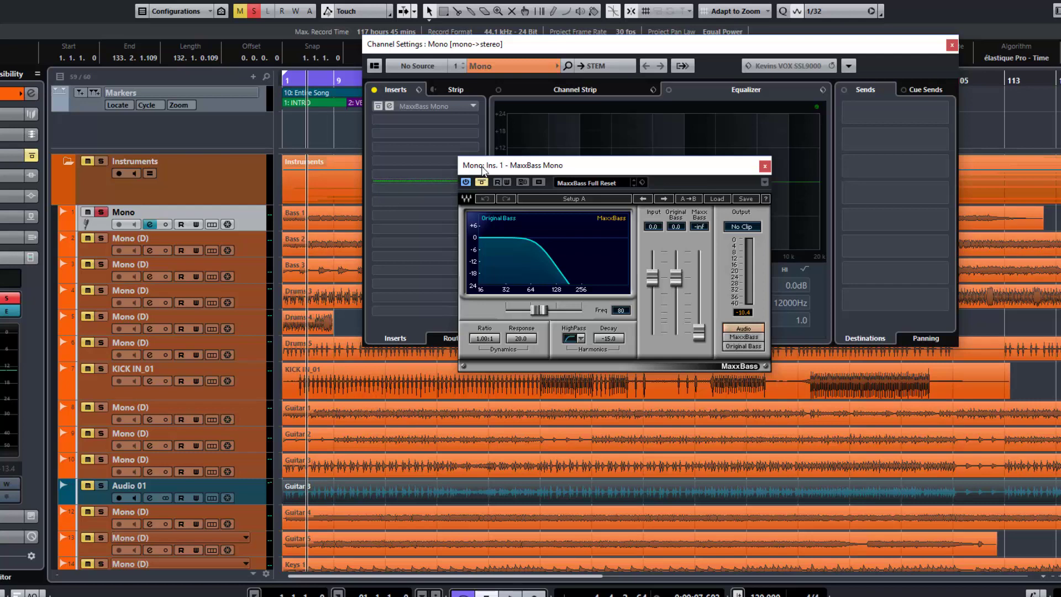
# Move the MaxxBass window slightly lower and take the effect out of bypass while the track plays, stopping playback after listening
pyautogui.moveTo(482, 167); pyautogui.dragTo(479, 187)
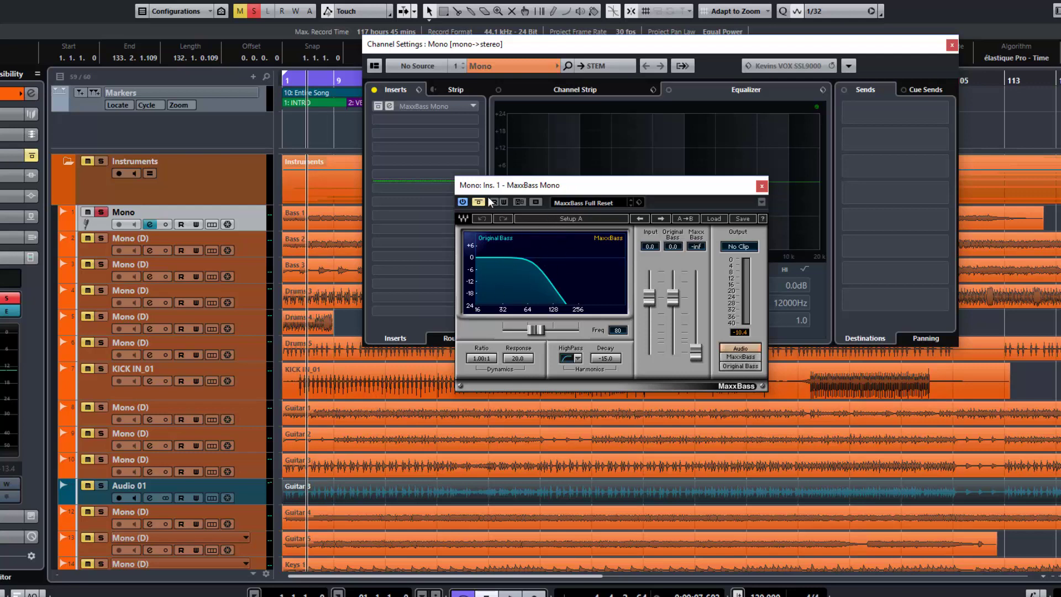
pyautogui.press('space')
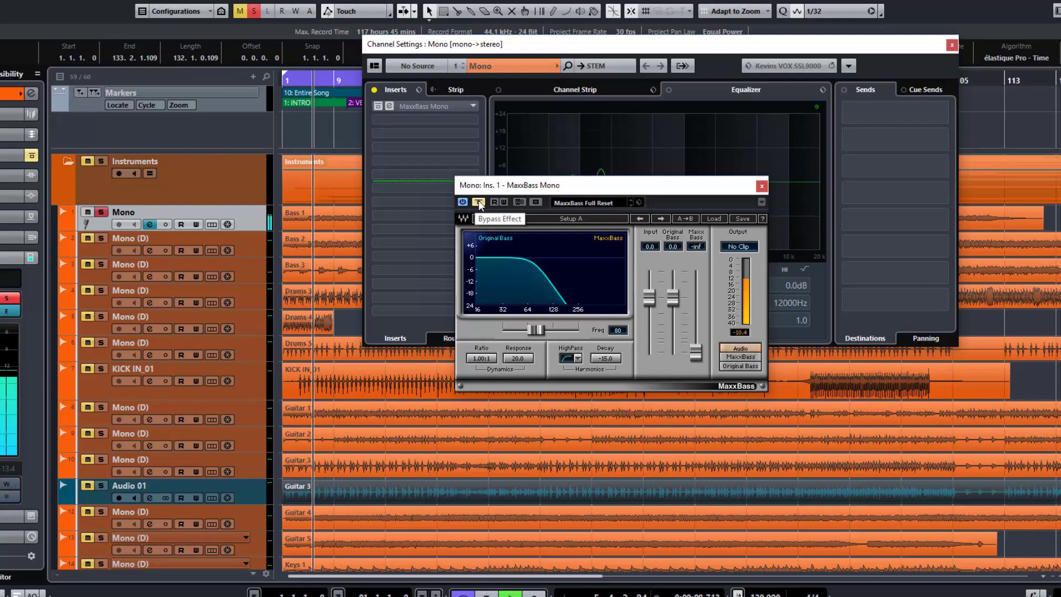
pyautogui.click(479, 202)
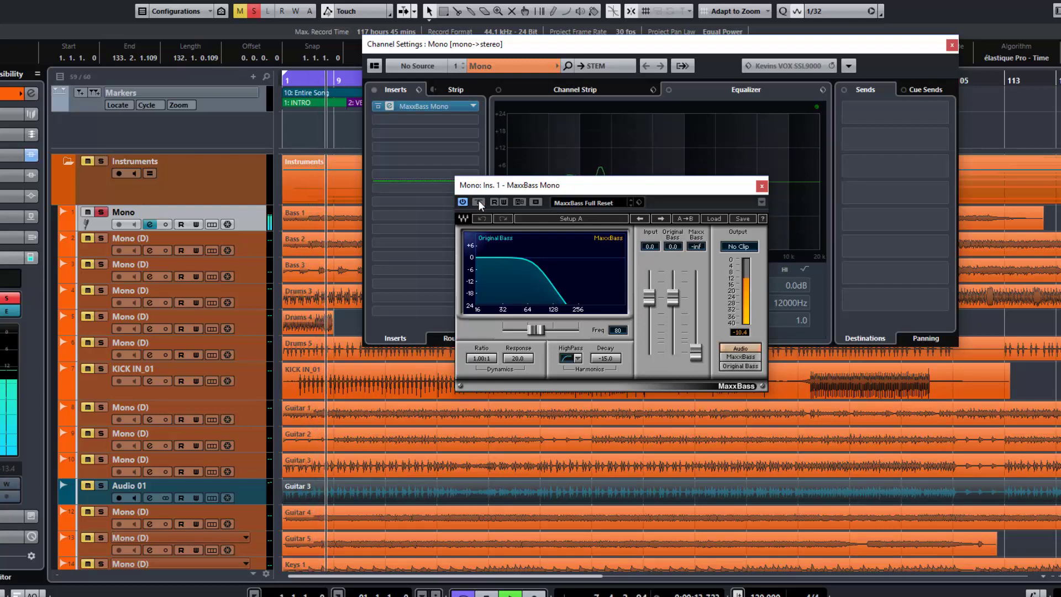
pyautogui.press('space')
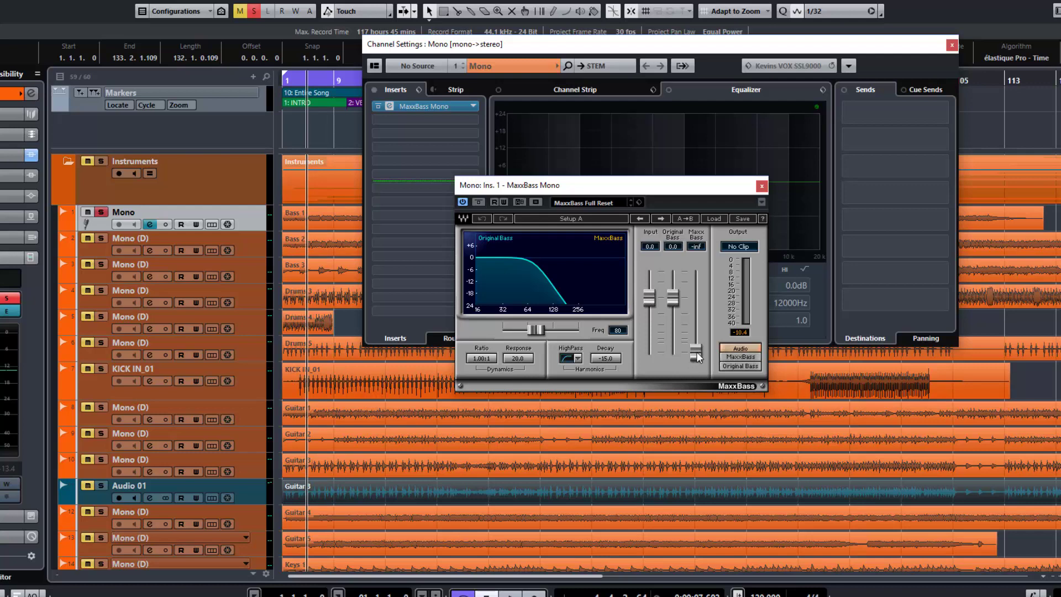
# Audition the added harmonics by sweeping the MaxxBass level up to 12.0 during playback and lowering it to about -13.3
pyautogui.press('space')
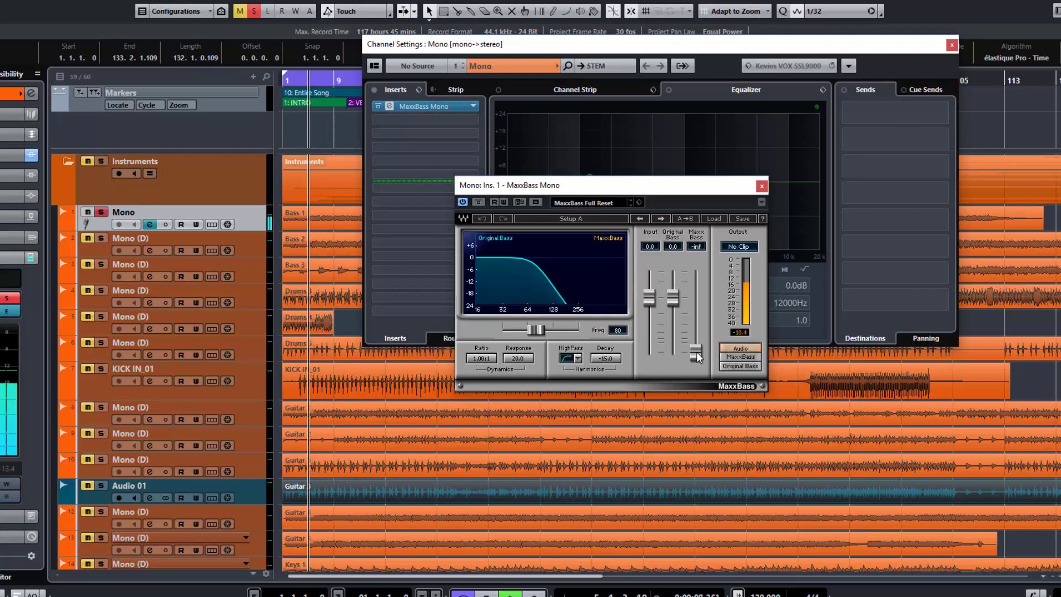
pyautogui.moveTo(697, 351); pyautogui.dragTo(696, 342)
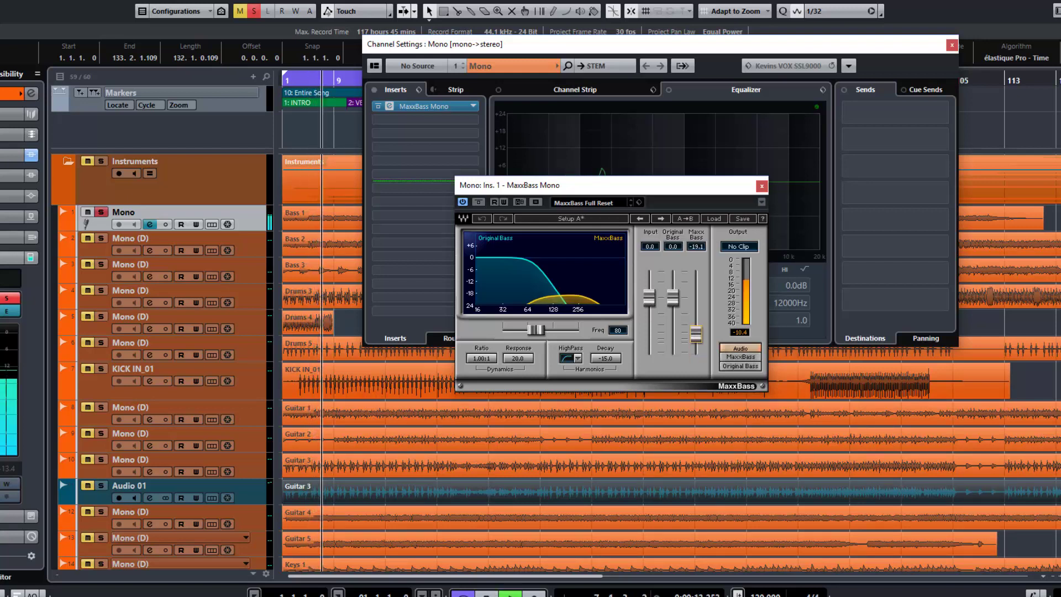
pyautogui.moveTo(697, 341); pyautogui.dragTo(697, 271)
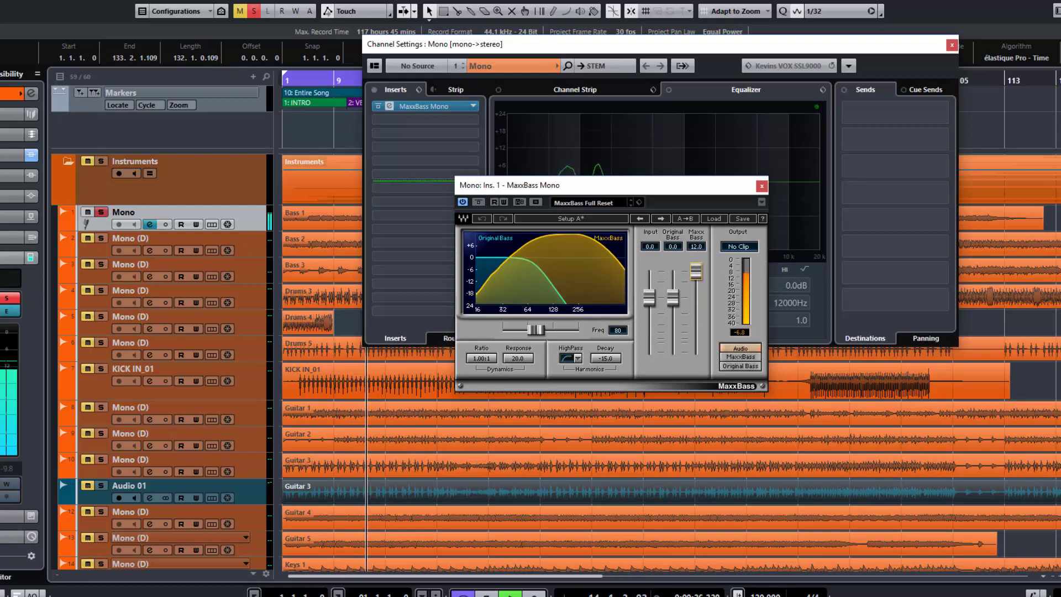
pyautogui.moveTo(697, 271); pyautogui.dragTo(697, 327)
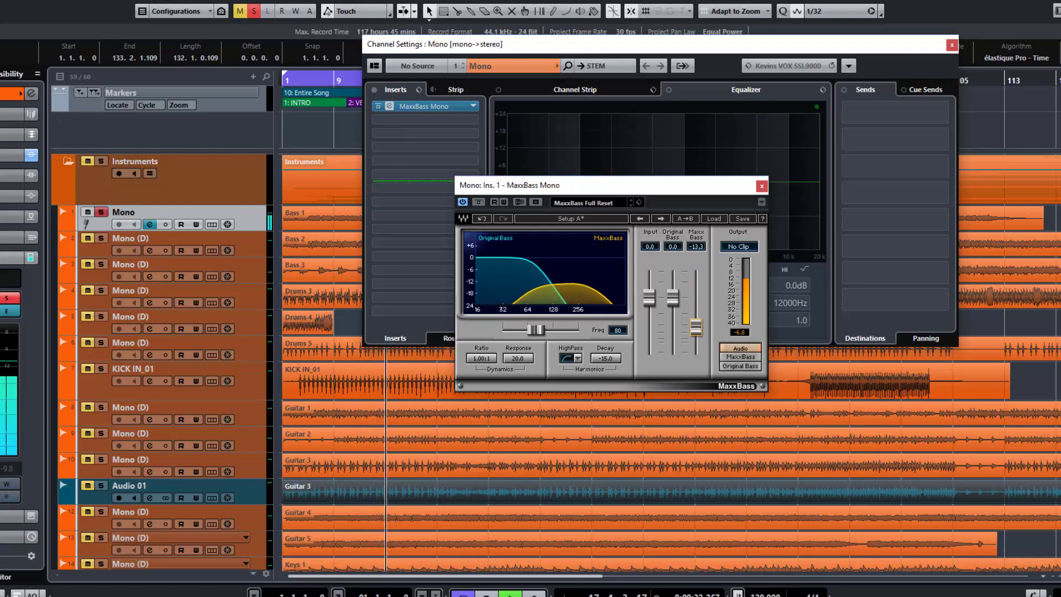
pyautogui.press('space')
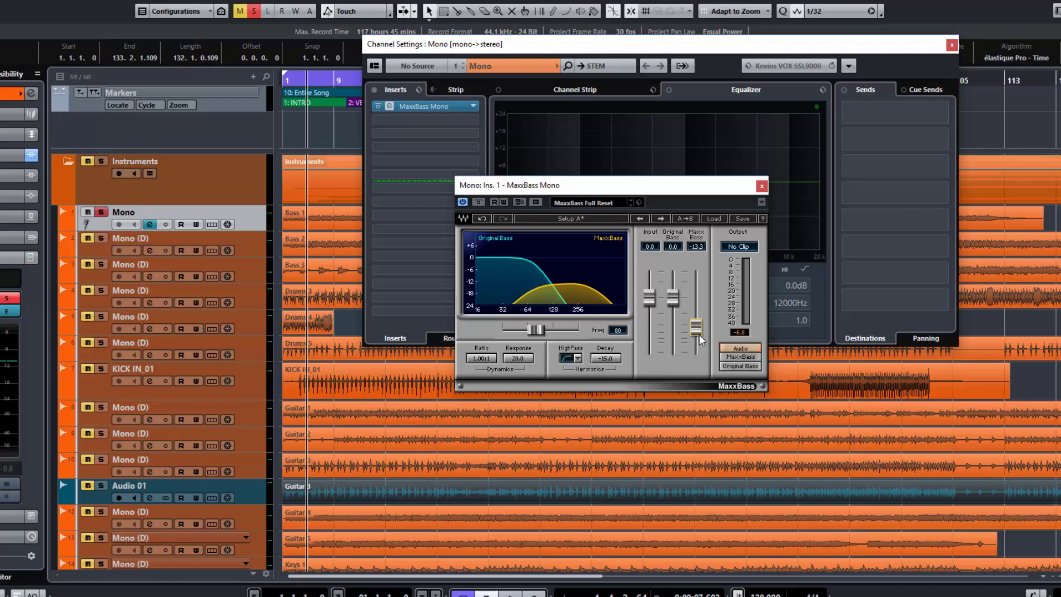
# Pull the MaxxBass level down to -inf and try the crossover frequency at 32 before setting it to 84
pyautogui.moveTo(700, 329); pyautogui.dragTo(697, 354)
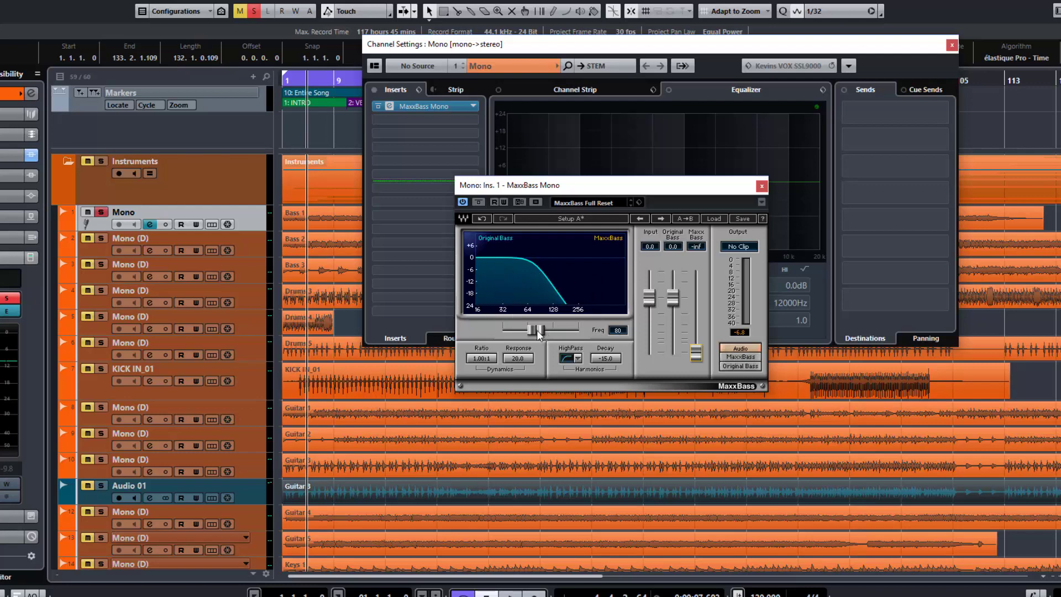
pyautogui.moveTo(543, 332); pyautogui.dragTo(503, 330)
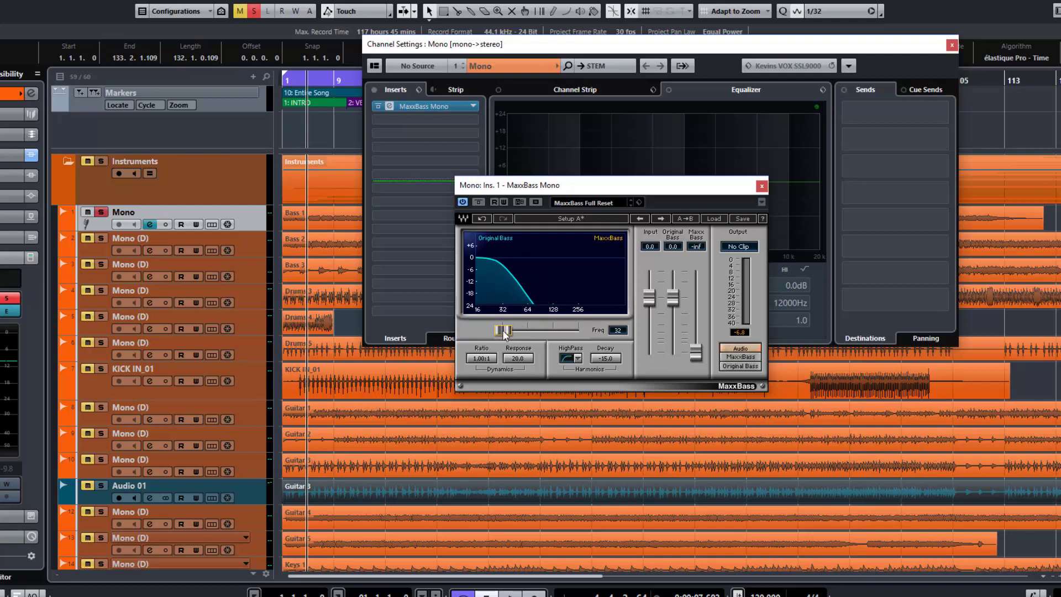
pyautogui.moveTo(503, 330); pyautogui.dragTo(538, 331)
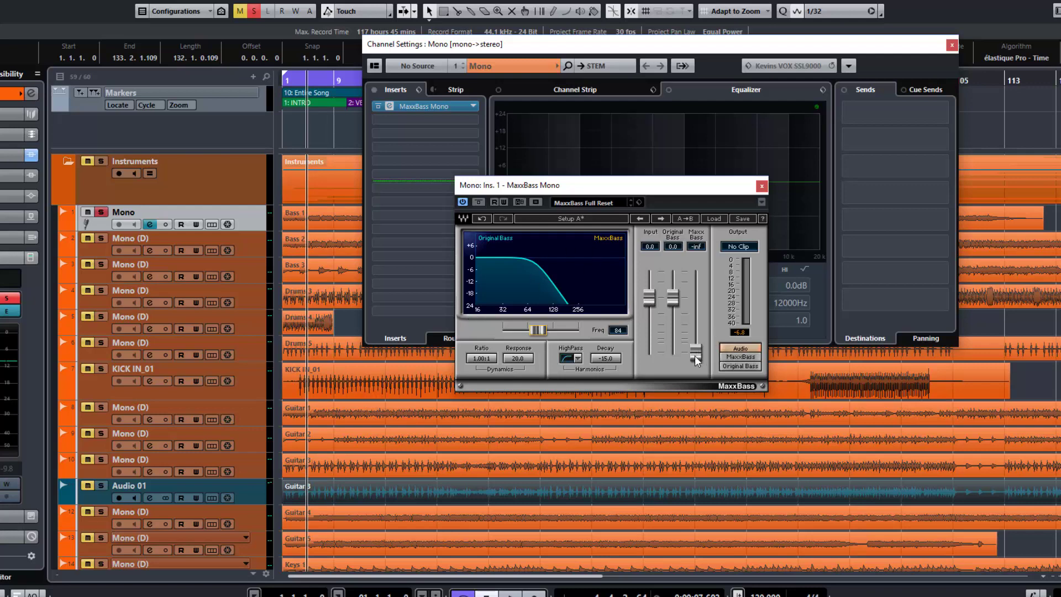
# Try the input and level faders, set Original Bass to -0.8 and MaxxBass to -0.4, and reset the clip indicator
pyautogui.moveTo(694, 356); pyautogui.dragTo(696, 303)
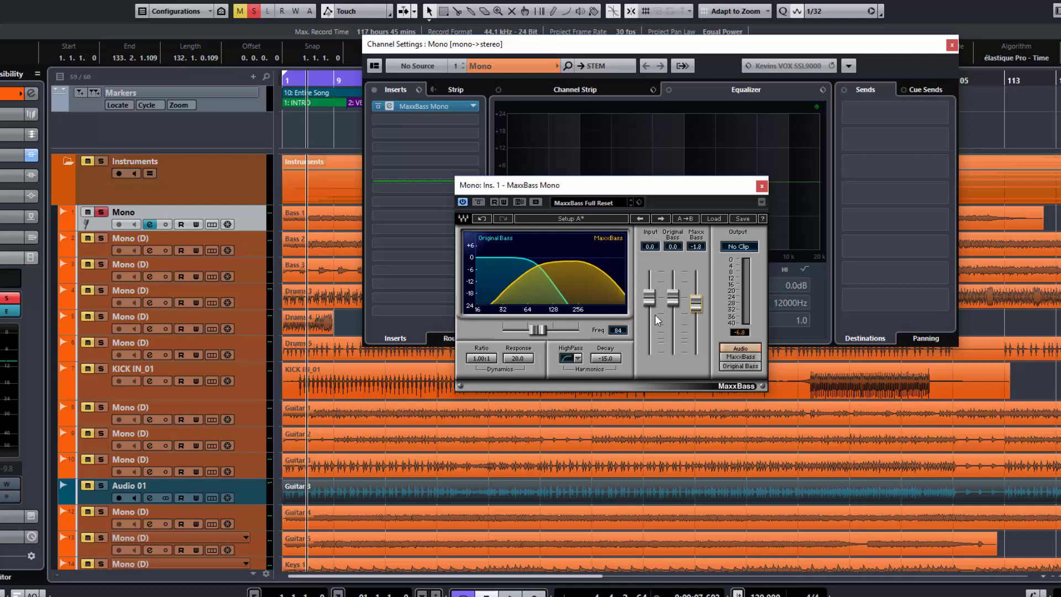
pyautogui.moveTo(696, 303); pyautogui.dragTo(696, 353)
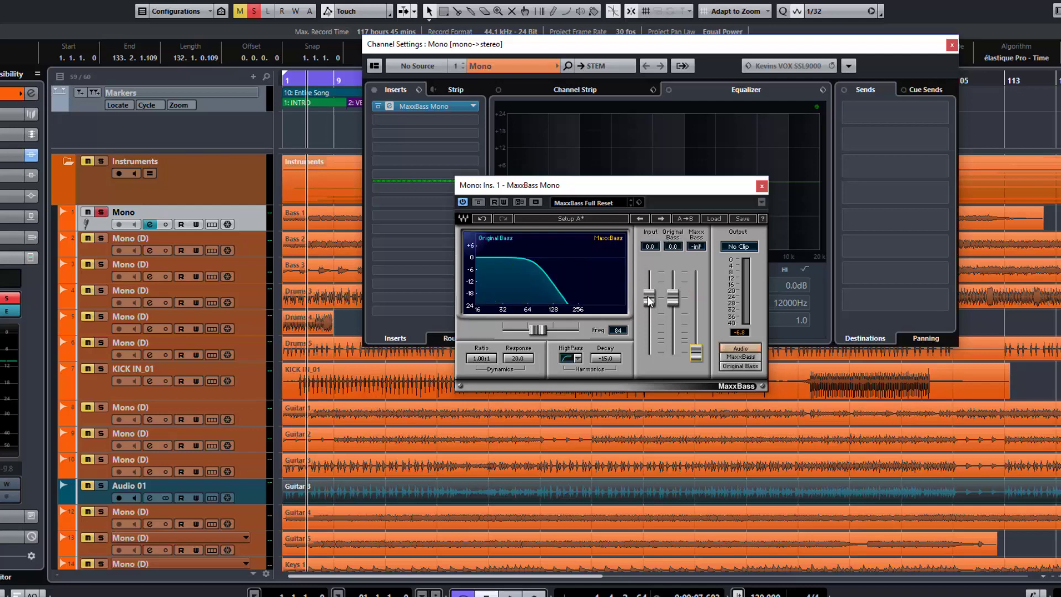
pyautogui.moveTo(649, 298)
pyautogui.mouseDown()
pyautogui.moveTo(649, 338)
pyautogui.moveTo(649, 311)
pyautogui.mouseUp()
pyautogui.moveTo(651, 312); pyautogui.dragTo(673, 300)
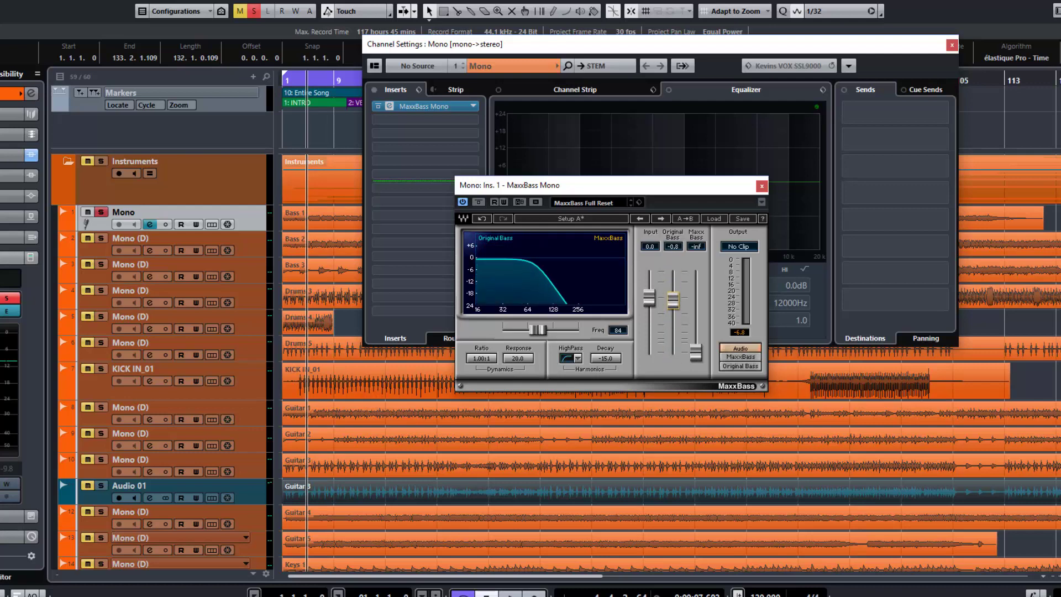
pyautogui.moveTo(696, 356); pyautogui.dragTo(698, 306)
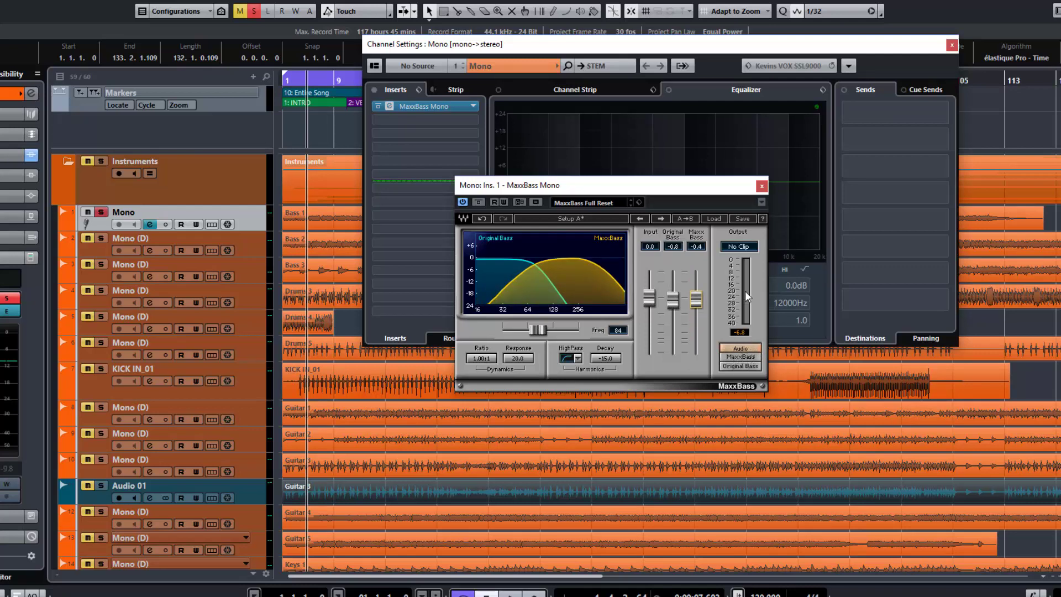
pyautogui.click(739, 247)
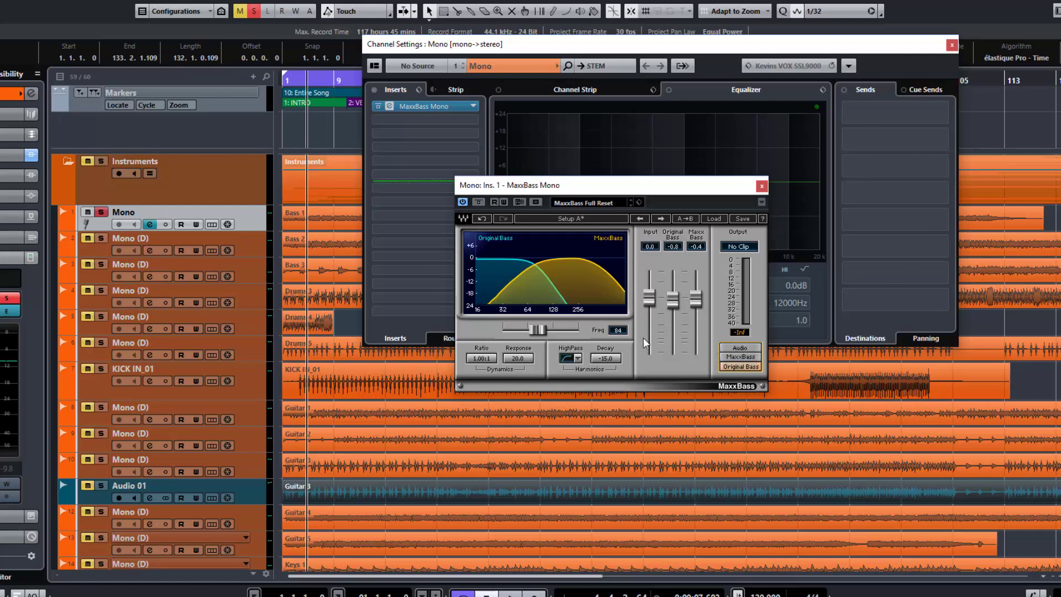
# Compare the 6 and 12 dB/Octave slopes for the harmonics high-pass filter and set it to 24dB/Octave
pyautogui.click(578, 360)
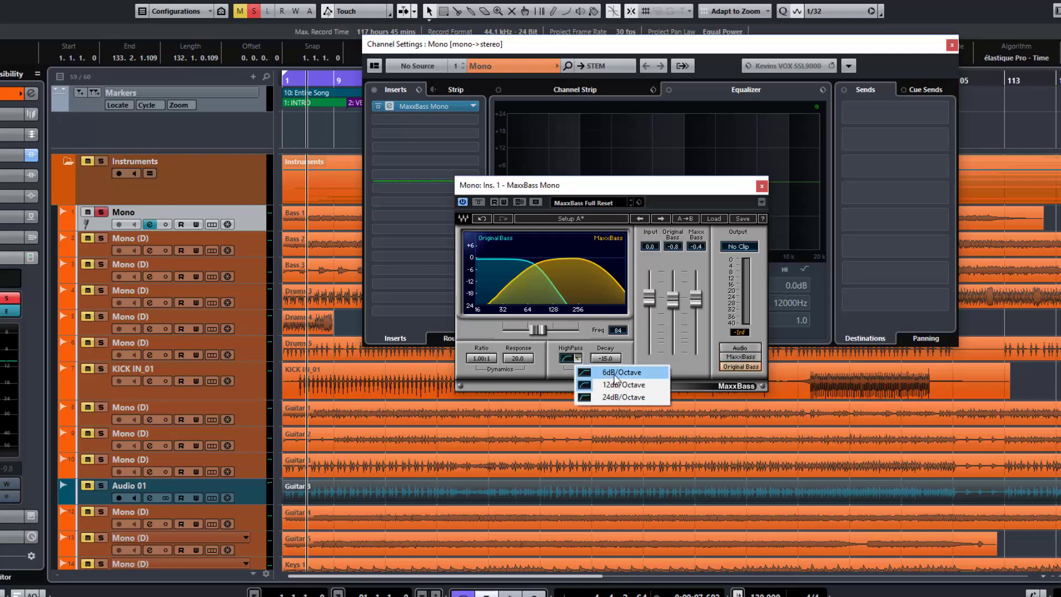
pyautogui.click(616, 374)
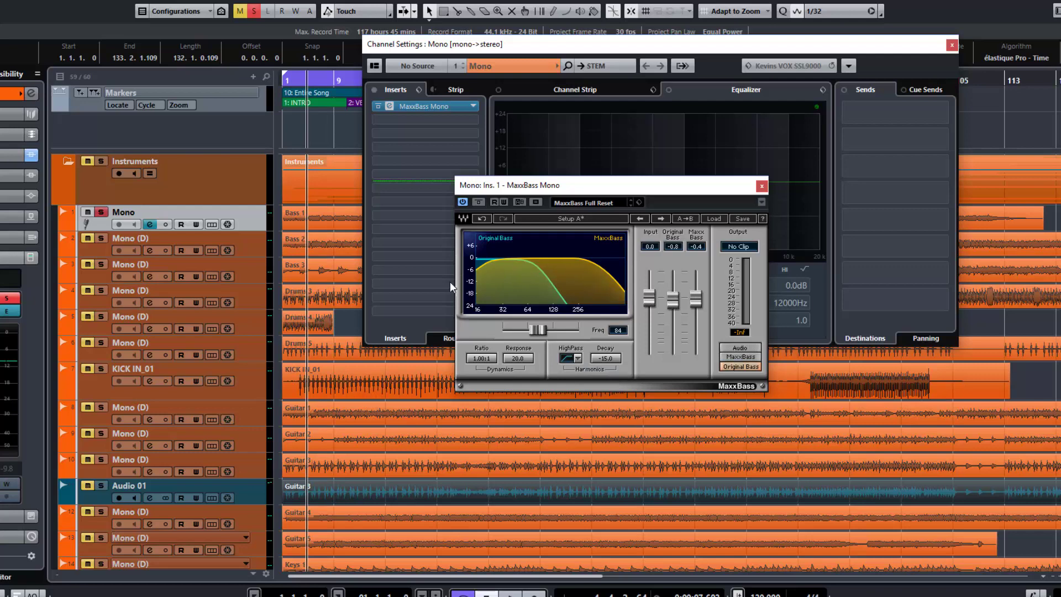
pyautogui.click(578, 359)
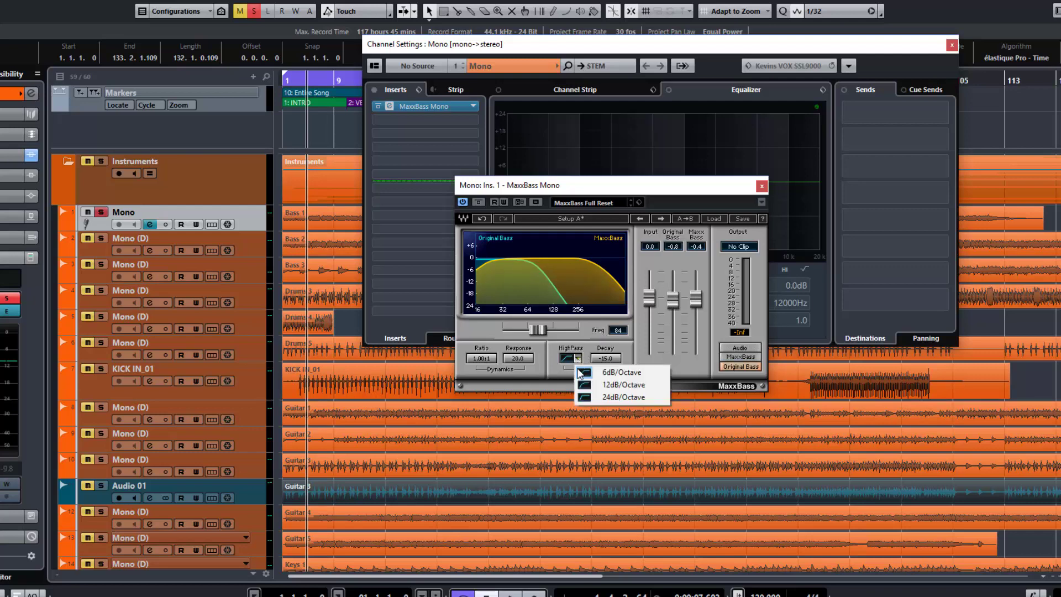
pyautogui.click(615, 385)
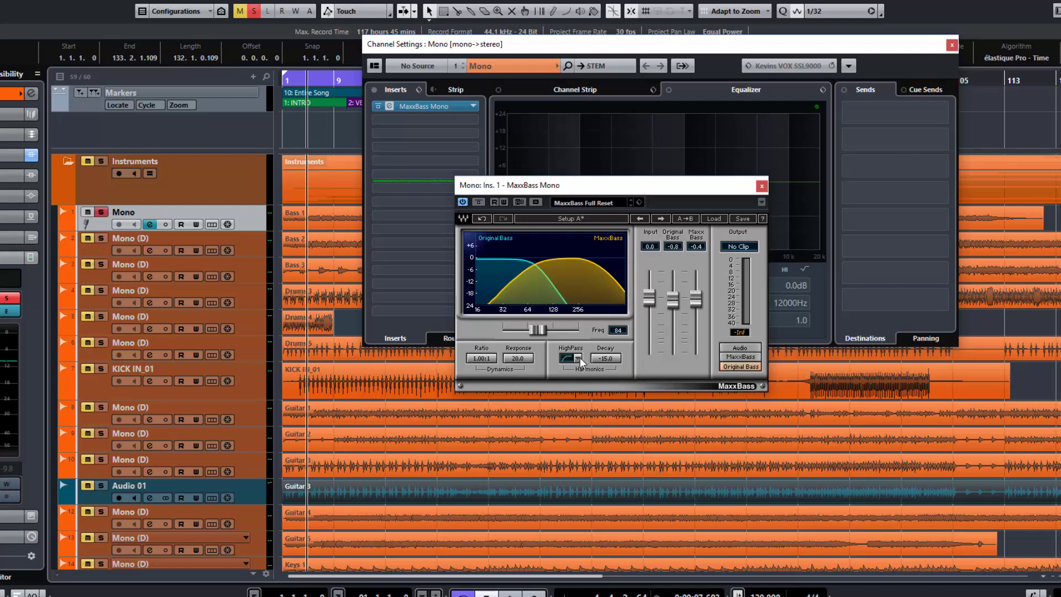
pyautogui.click(578, 359)
pyautogui.click(596, 394)
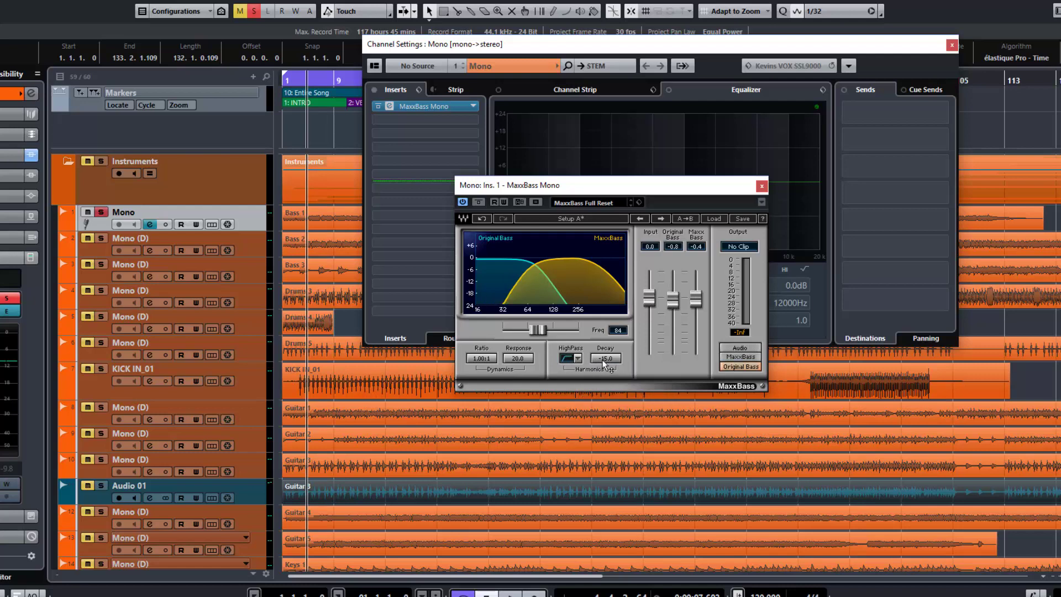
# Set the harmonics decay to -9.0, the dynamics ratio to 4.00:1 and the response to 30.0
pyautogui.moveTo(606, 361)
pyautogui.mouseDown()
pyautogui.moveTo(605, 382)
pyautogui.moveTo(605, 361)
pyautogui.mouseUp()
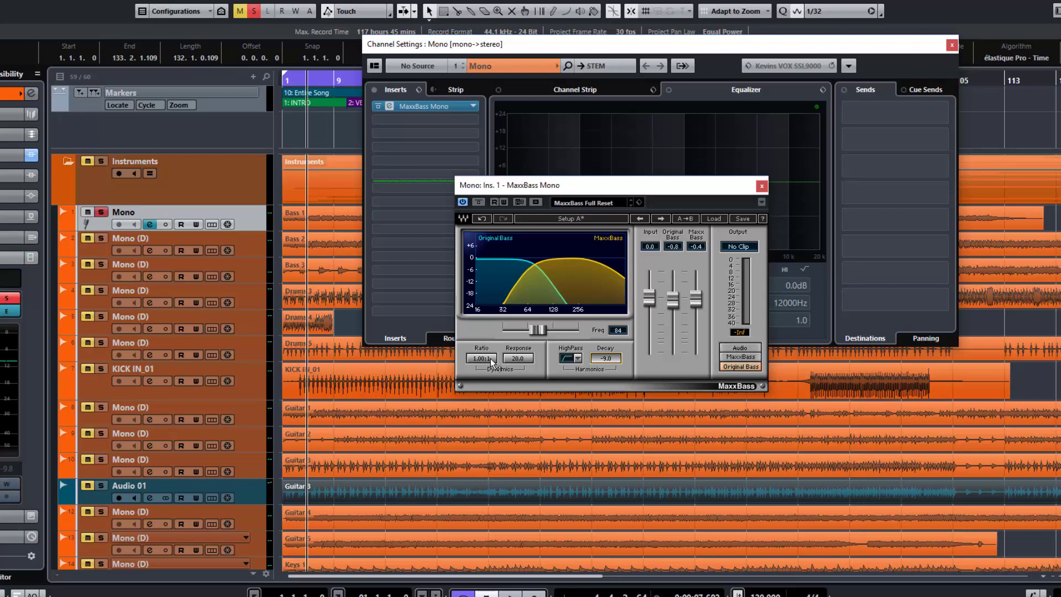
pyautogui.moveTo(491, 361); pyautogui.dragTo(491, 356)
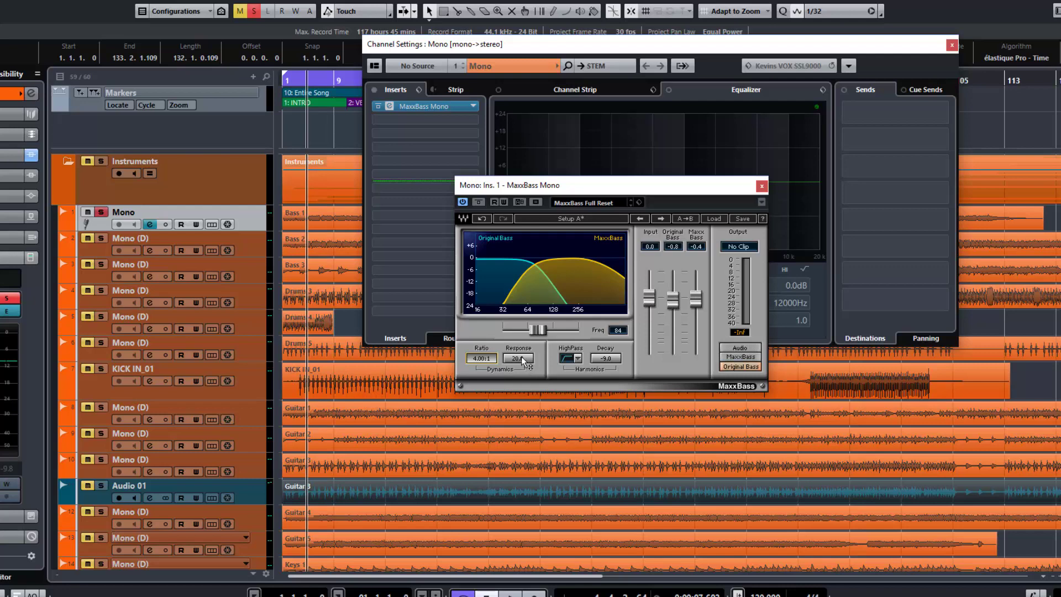
pyautogui.click(522, 360)
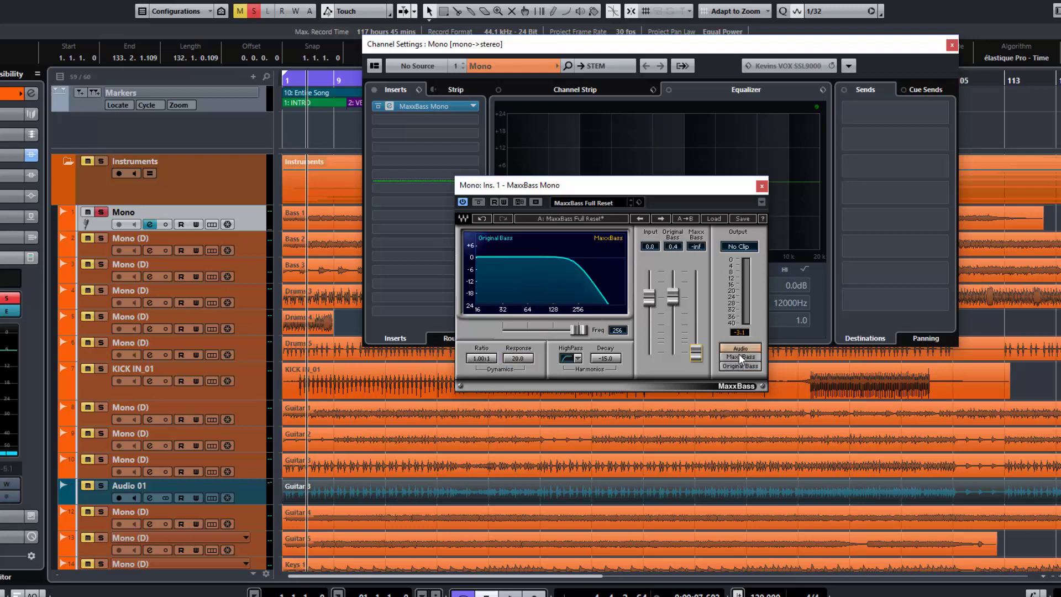
# Switch the output monitoring to Original Bass and sweep the crossover frequency from 256 down to 32 during playback
pyautogui.click(739, 349)
pyautogui.click(738, 356)
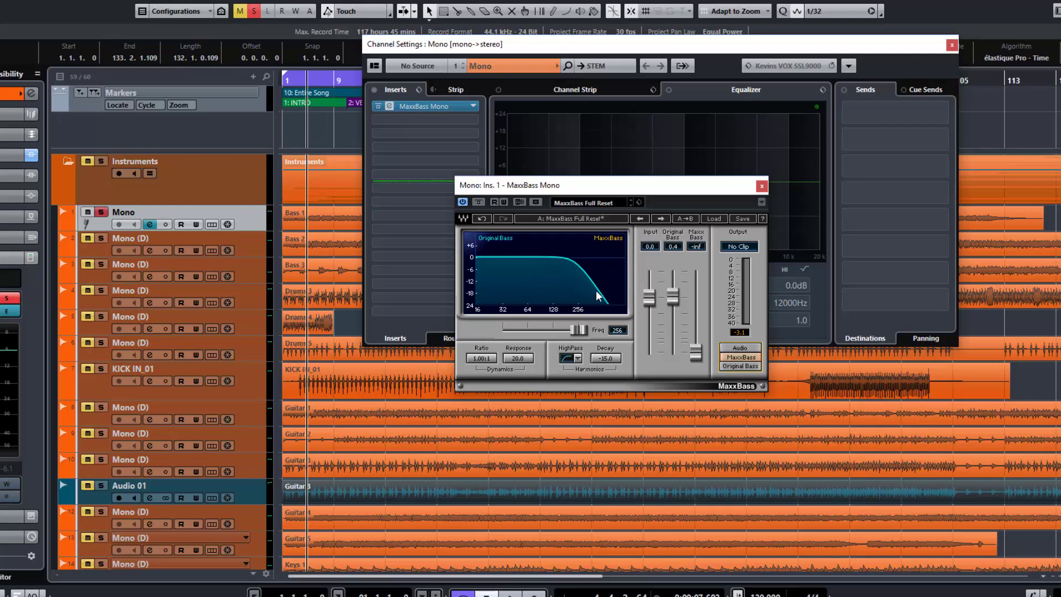
pyautogui.click(725, 367)
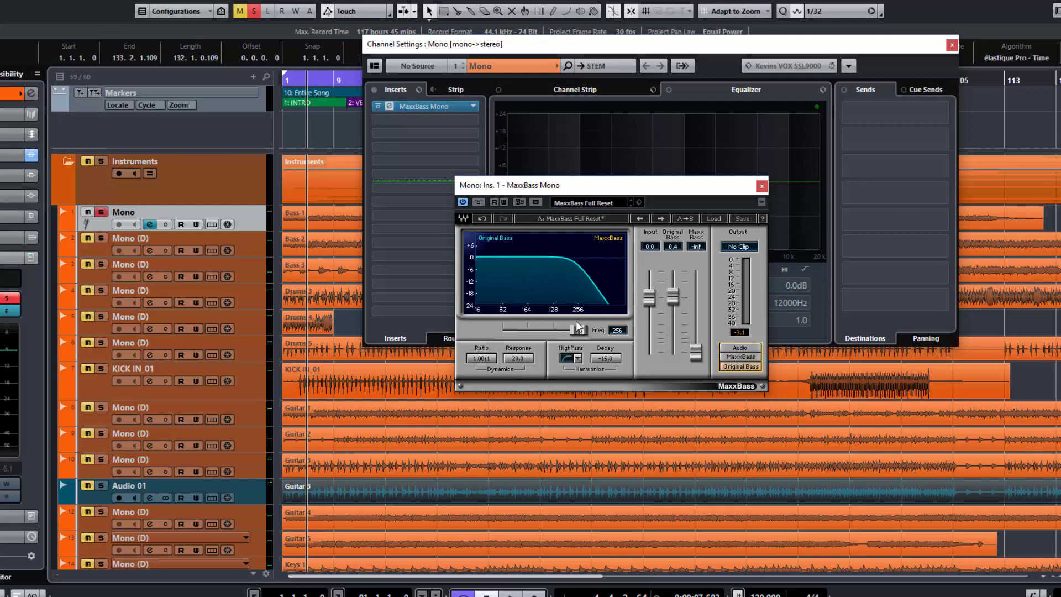
pyautogui.moveTo(577, 322)
pyautogui.mouseDown()
pyautogui.moveTo(583, 329)
pyautogui.moveTo(532, 330)
pyautogui.moveTo(579, 330)
pyautogui.mouseUp()
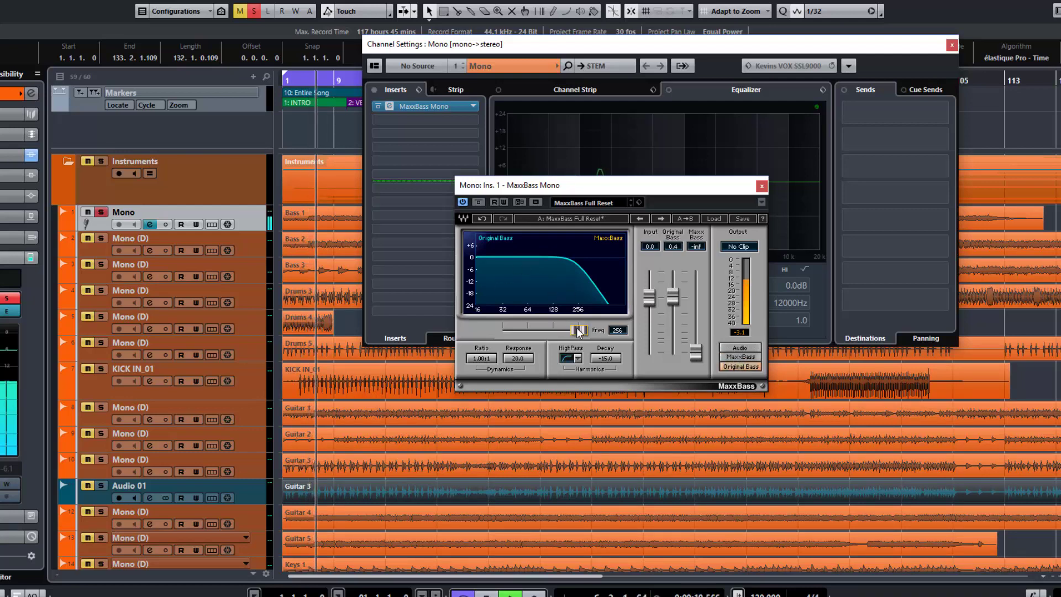
pyautogui.moveTo(578, 330); pyautogui.dragTo(503, 330)
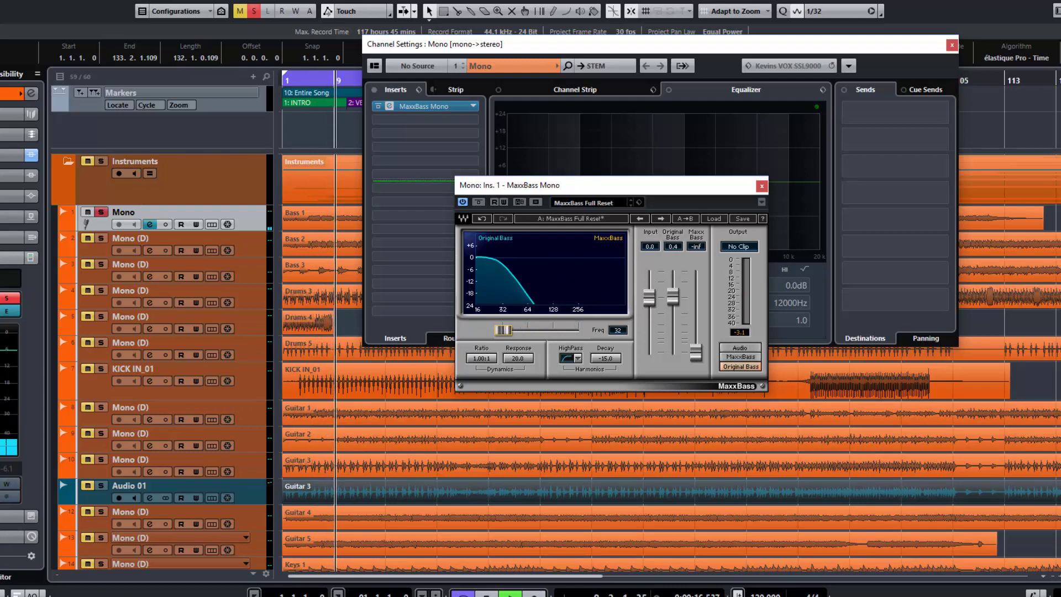
# Sweep the crossover frequency up to 256, down to 32 and back to 47 during playback, comparing Original Bass and MaxxBass monitoring
pyautogui.moveTo(503, 330); pyautogui.dragTo(579, 330)
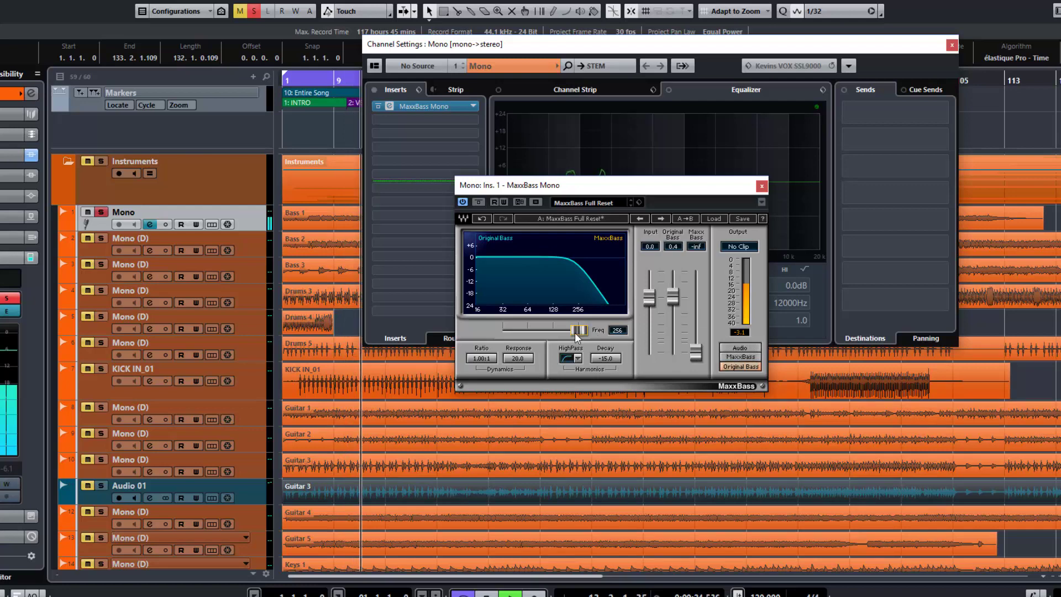
pyautogui.moveTo(579, 330)
pyautogui.mouseDown()
pyautogui.moveTo(540, 330)
pyautogui.moveTo(579, 330)
pyautogui.mouseUp()
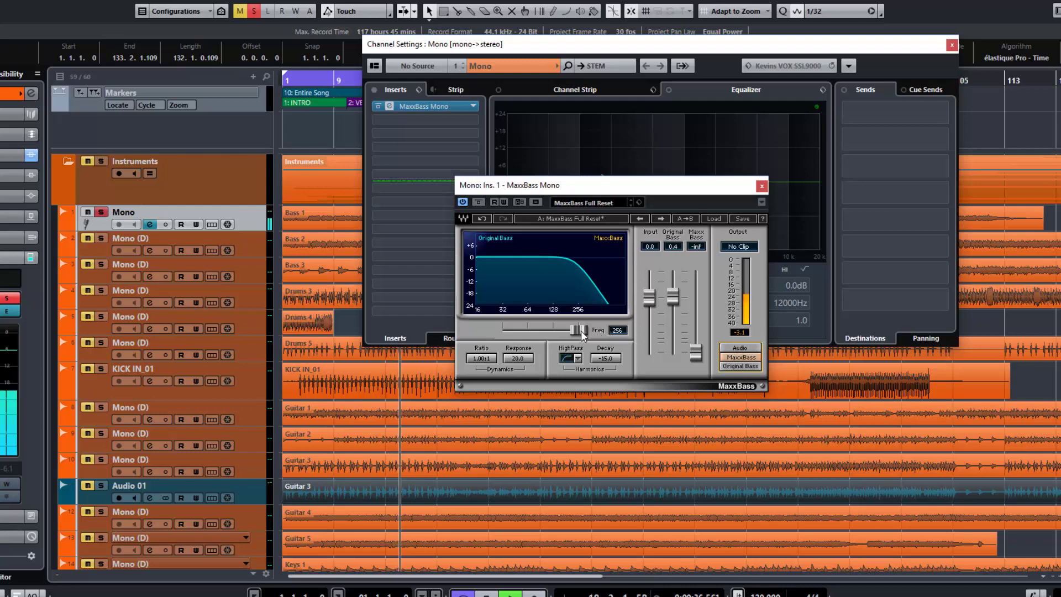
pyautogui.moveTo(582, 332); pyautogui.dragTo(506, 331)
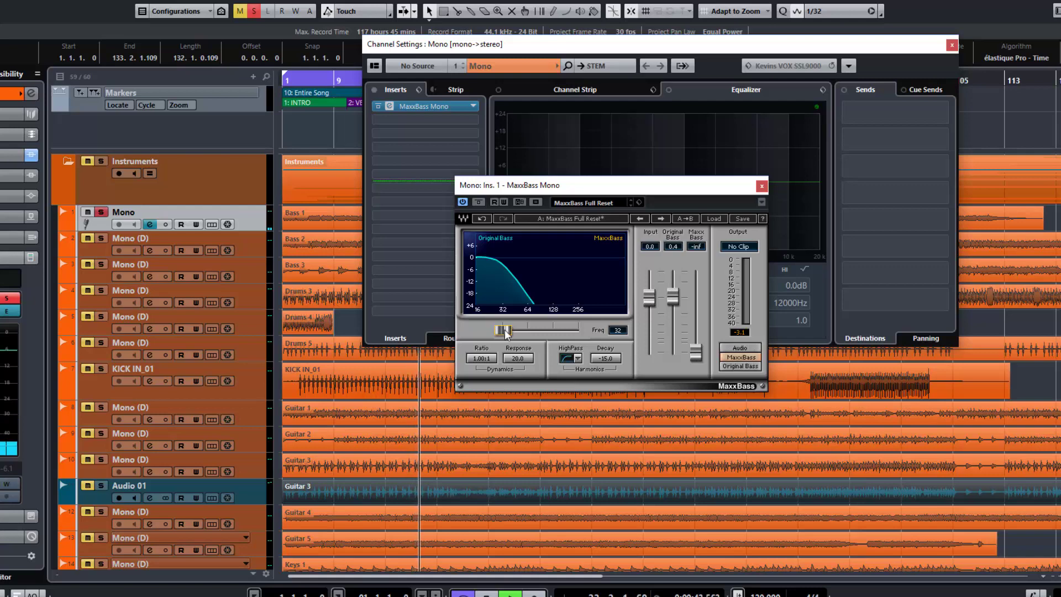
pyautogui.moveTo(506, 331); pyautogui.dragTo(517, 331)
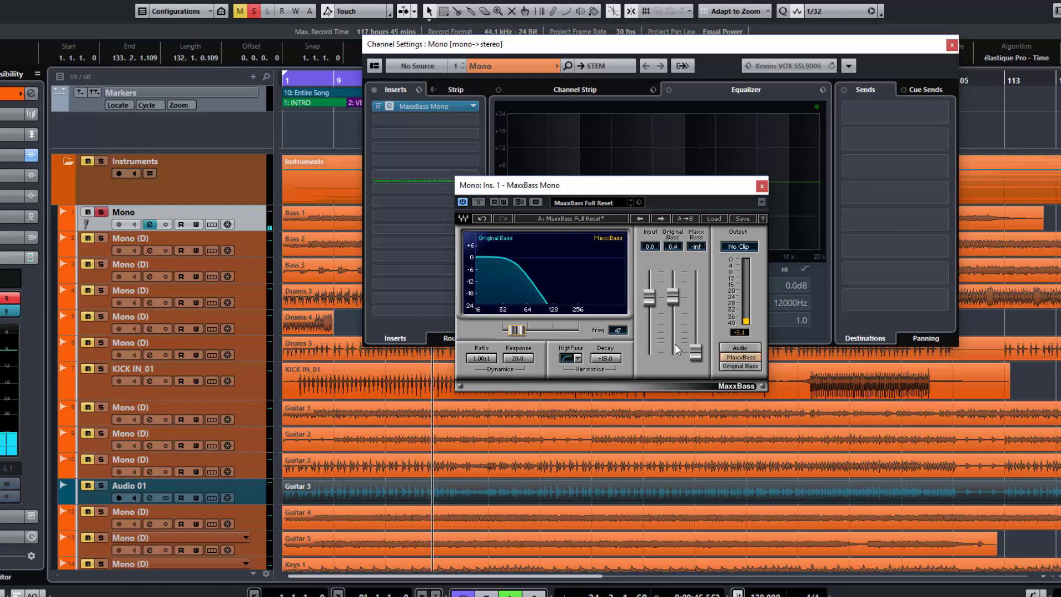
pyautogui.click(743, 366)
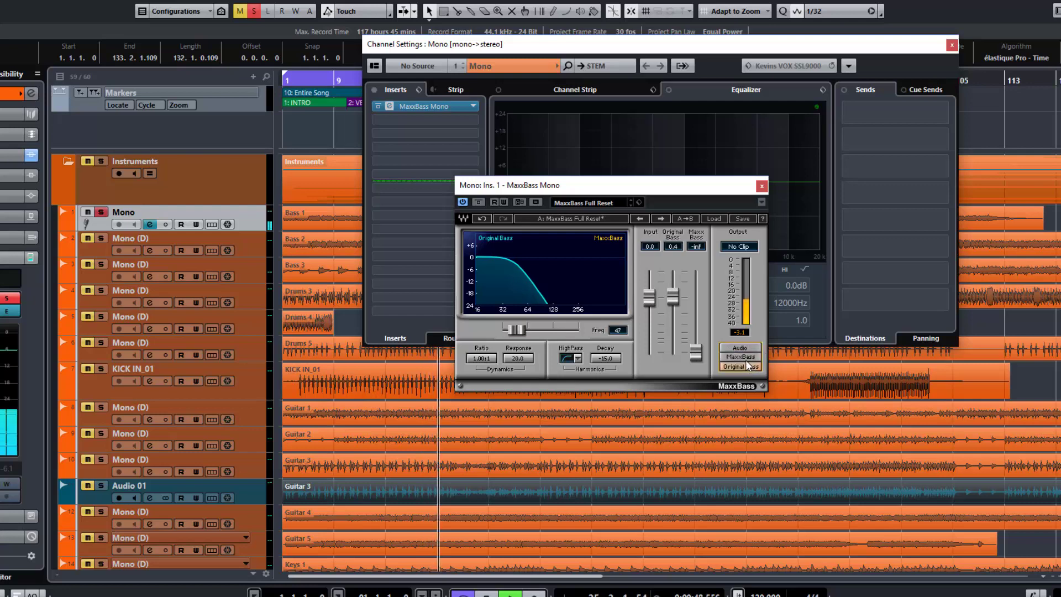
pyautogui.click(740, 357)
# Raise the MaxxBass level to 0.8, set the crossover frequency to 256 and switch the output monitoring to Audio
pyautogui.moveTo(700, 359); pyautogui.dragTo(698, 297)
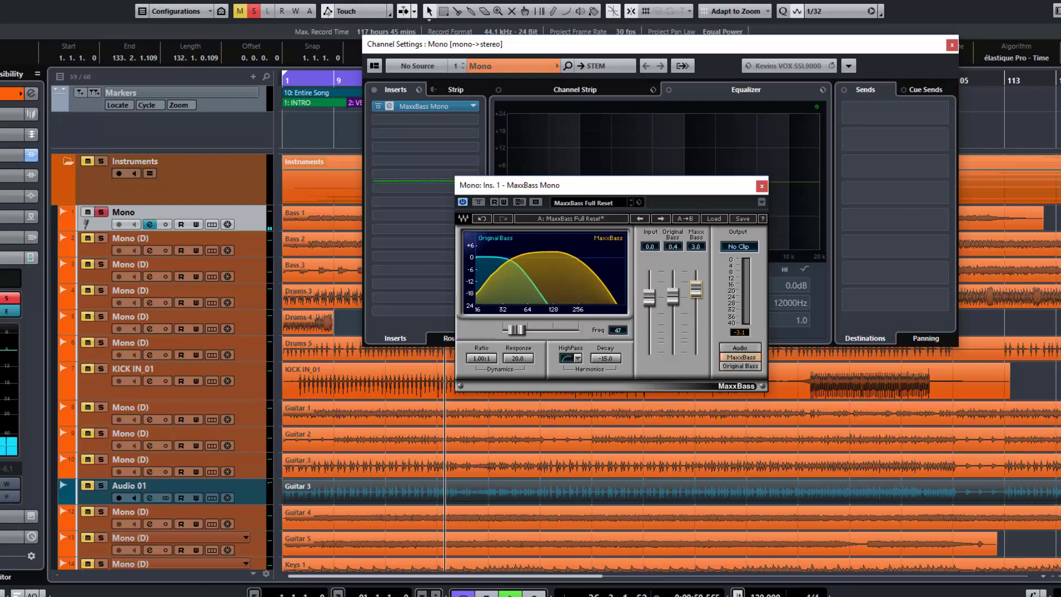
pyautogui.moveTo(517, 330); pyautogui.dragTo(579, 330)
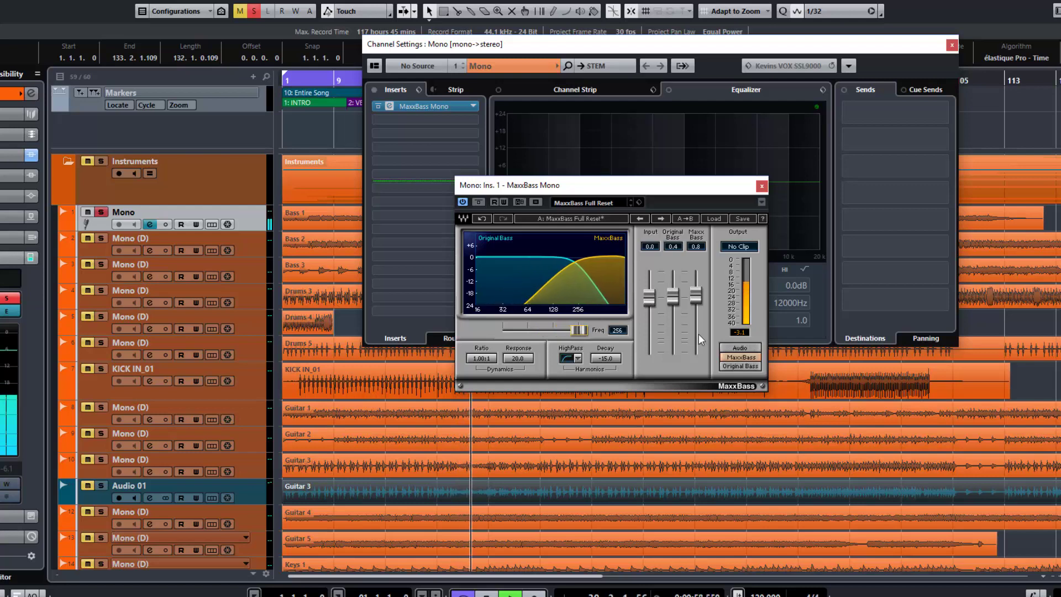
pyautogui.click(750, 349)
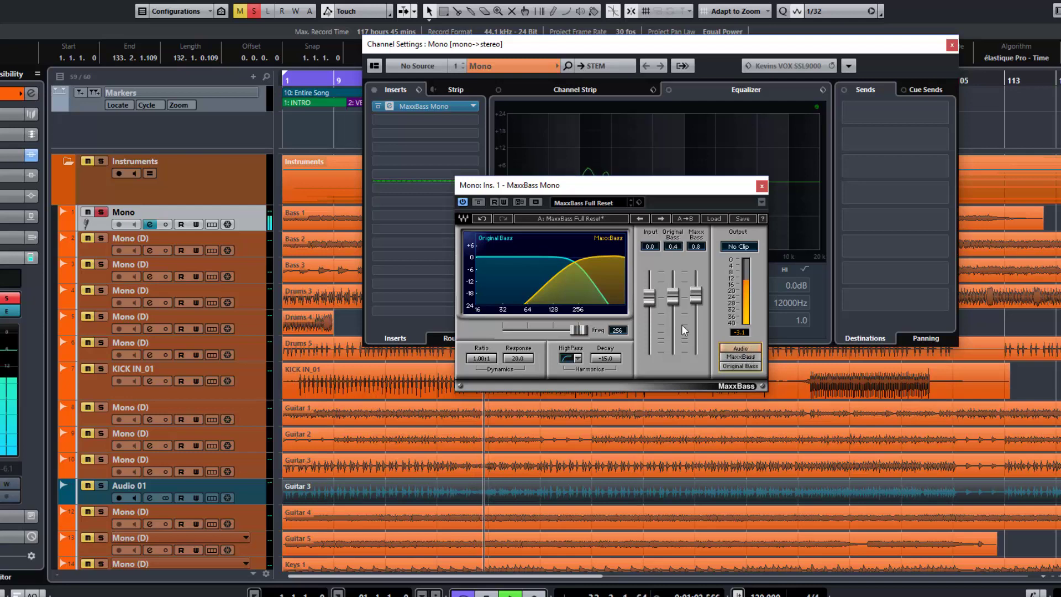
# Lower the MaxxBass and Original Bass levels to -inf during playback and restart the song
pyautogui.moveTo(696, 296); pyautogui.dragTo(696, 353)
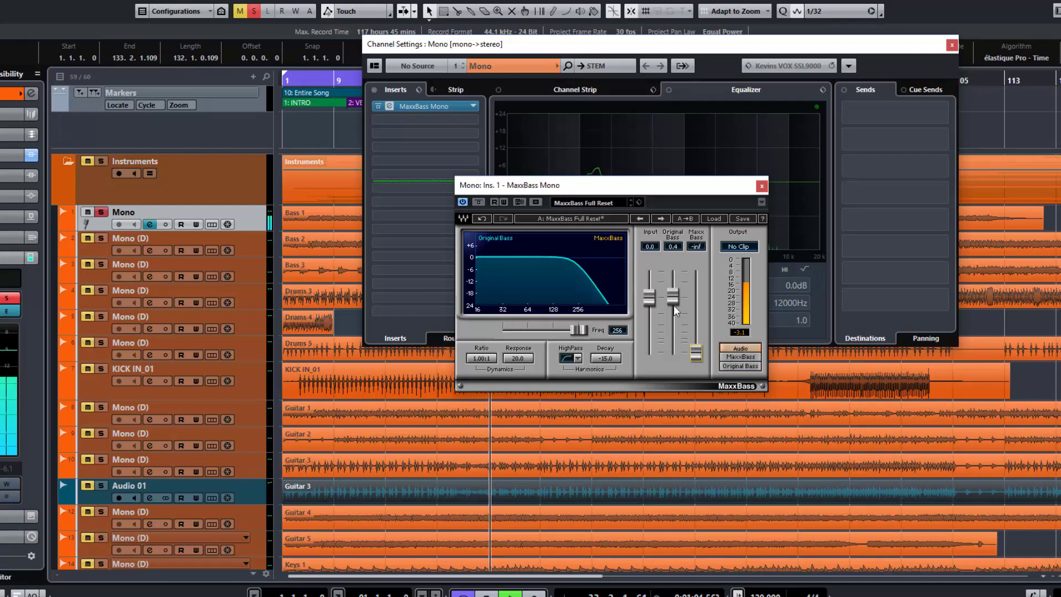
pyautogui.moveTo(673, 297); pyautogui.dragTo(673, 354)
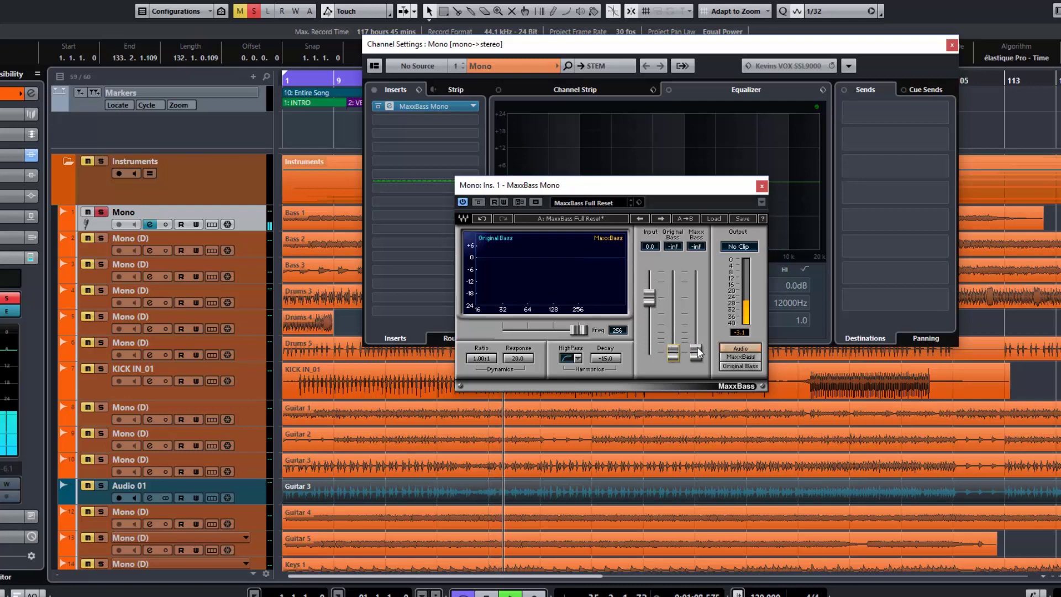
pyautogui.press('space')
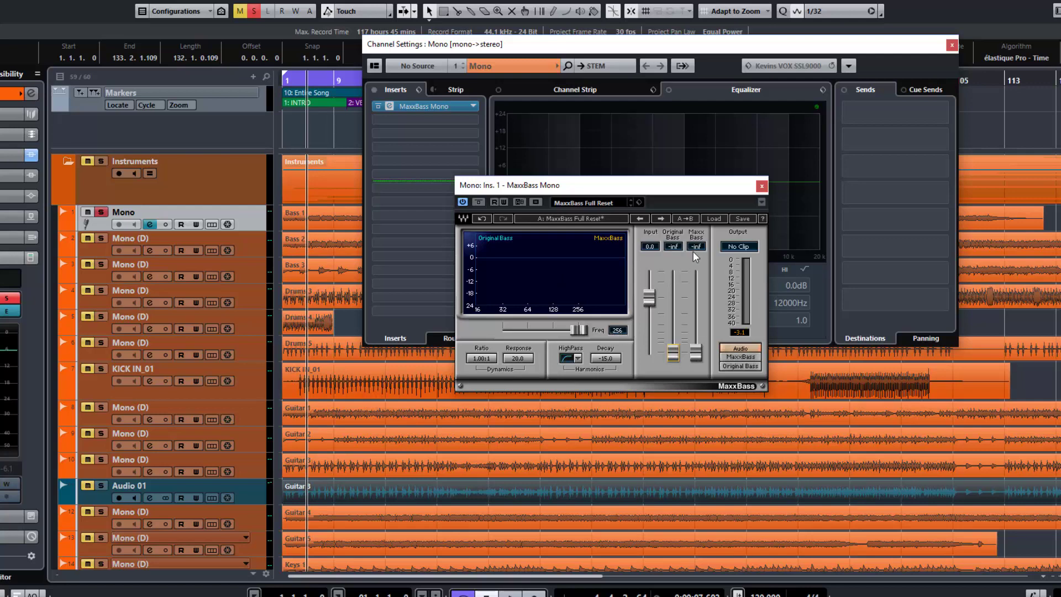
pyautogui.press('space')
# Keep the crossover frequency at 256 and raise first the Original Bass level, then the MaxxBass level, to 0.0
pyautogui.moveTo(565, 331)
pyautogui.mouseDown()
pyautogui.moveTo(505, 330)
pyautogui.moveTo(579, 330)
pyautogui.mouseUp()
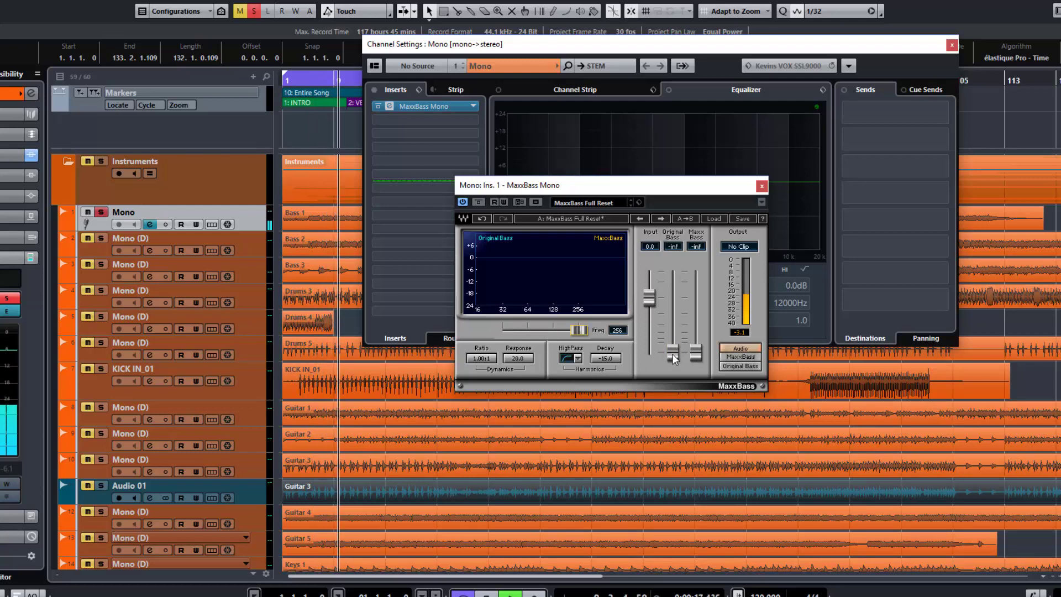
pyautogui.moveTo(673, 354); pyautogui.dragTo(673, 298)
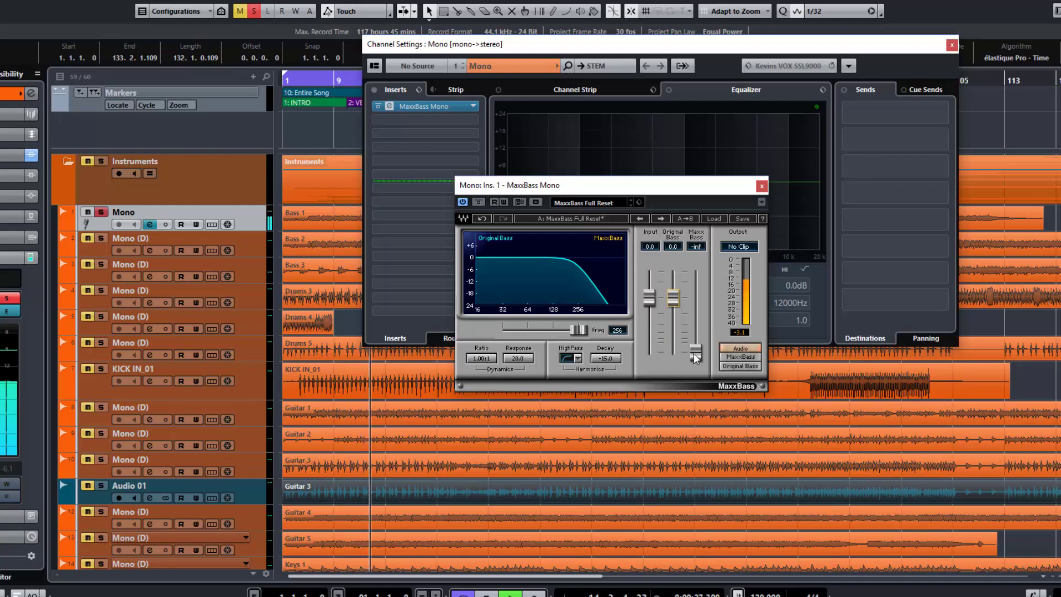
pyautogui.moveTo(695, 354); pyautogui.dragTo(696, 299)
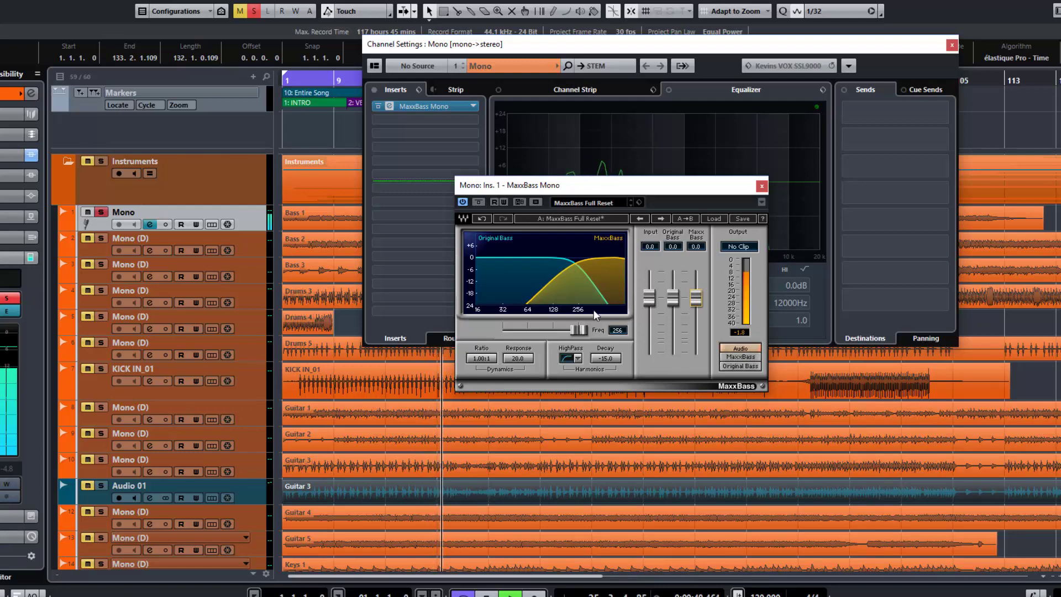
# Set the crossover frequency to 98, drop the MaxxBass level to -42.4 for comparison and return it to 0.0
pyautogui.moveTo(581, 331); pyautogui.dragTo(544, 330)
pyautogui.moveTo(695, 295); pyautogui.dragTo(696, 348)
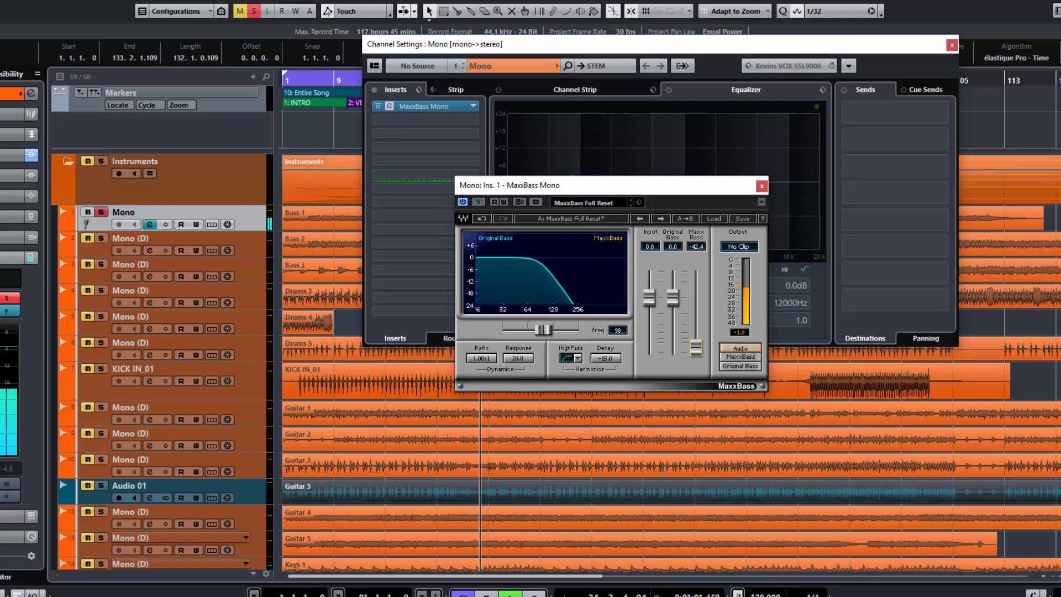
pyautogui.moveTo(696, 347); pyautogui.dragTo(696, 298)
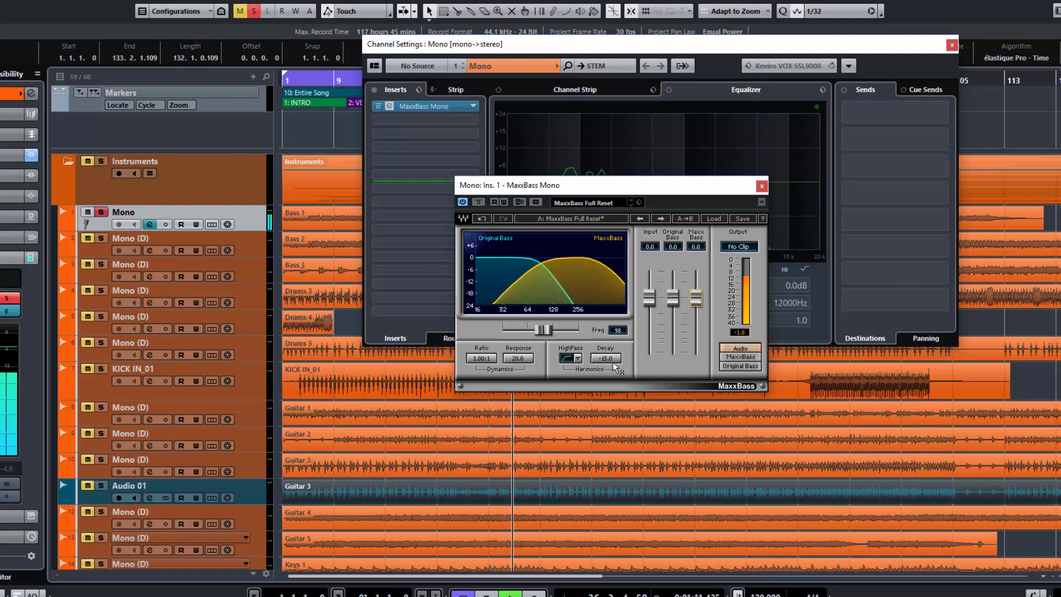
# Try the 6dB/Octave harmonics high-pass slope, select 24dB/Octave instead and set the harmonics decay to -24.0
pyautogui.click(574, 359)
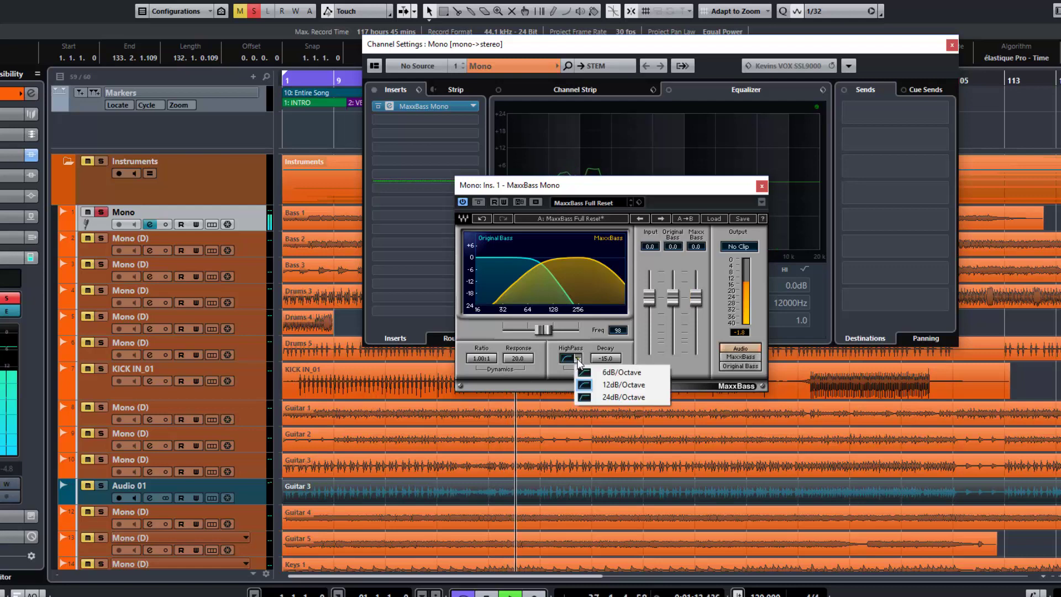
pyautogui.click(615, 374)
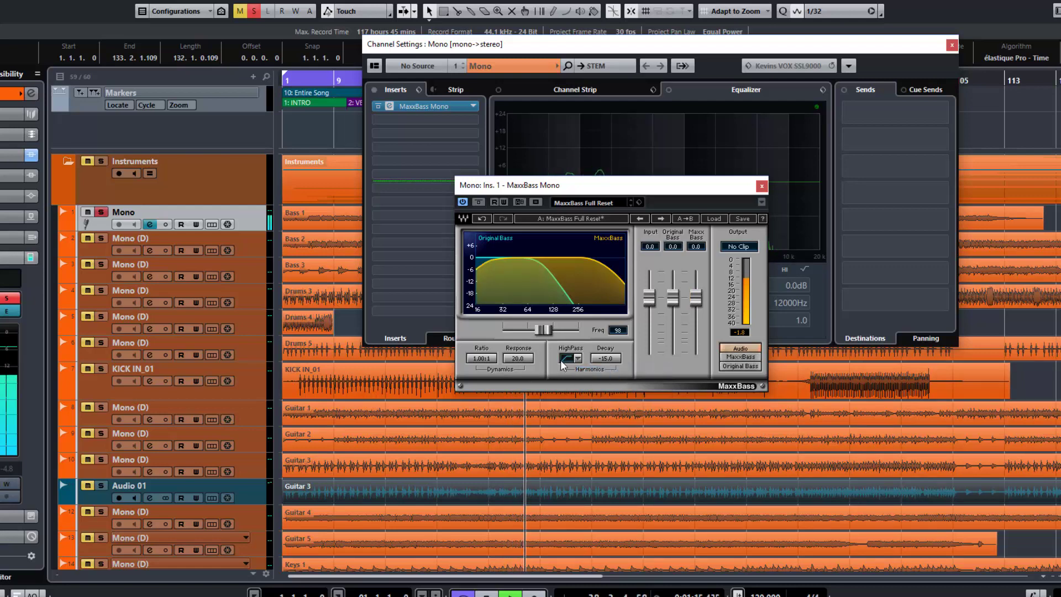
pyautogui.click(579, 360)
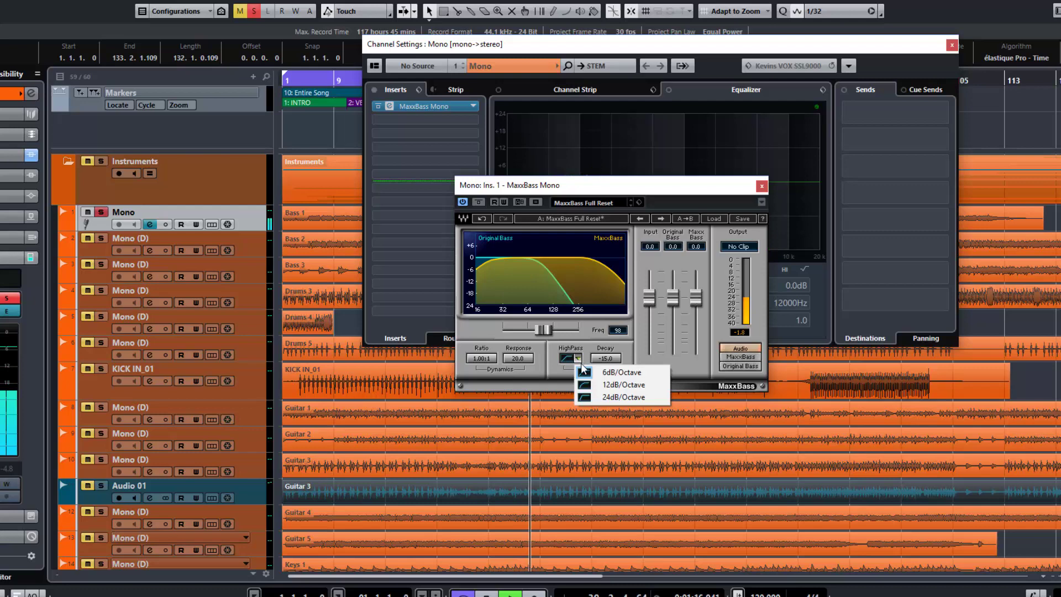
pyautogui.click(597, 397)
pyautogui.moveTo(608, 359); pyautogui.dragTo(607, 403)
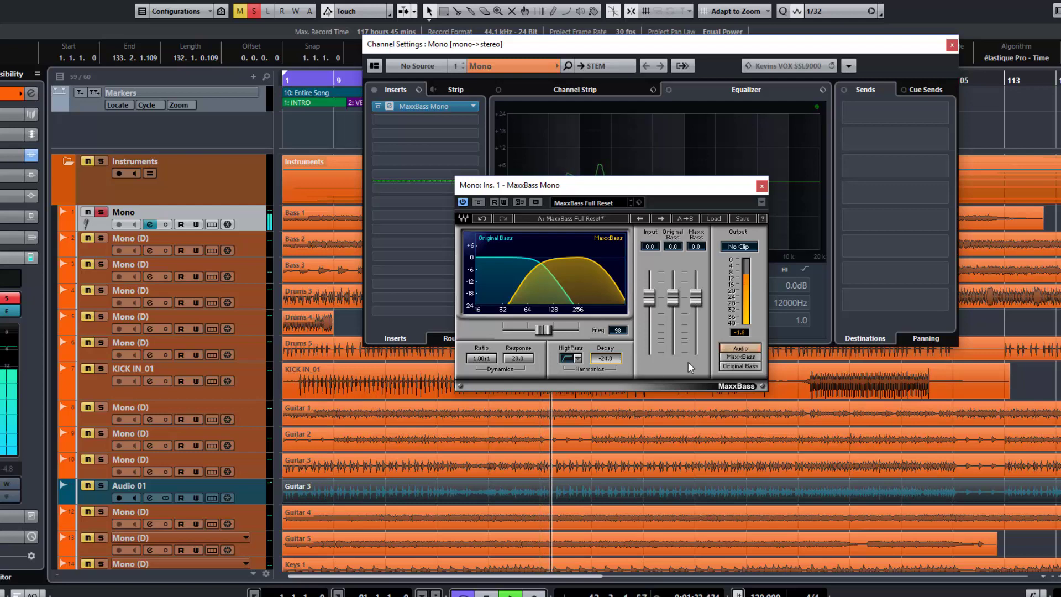
# Switch the output monitoring to MaxxBass, set the harmonics decay to -9.0 and the crossover frequency to 256
pyautogui.click(748, 358)
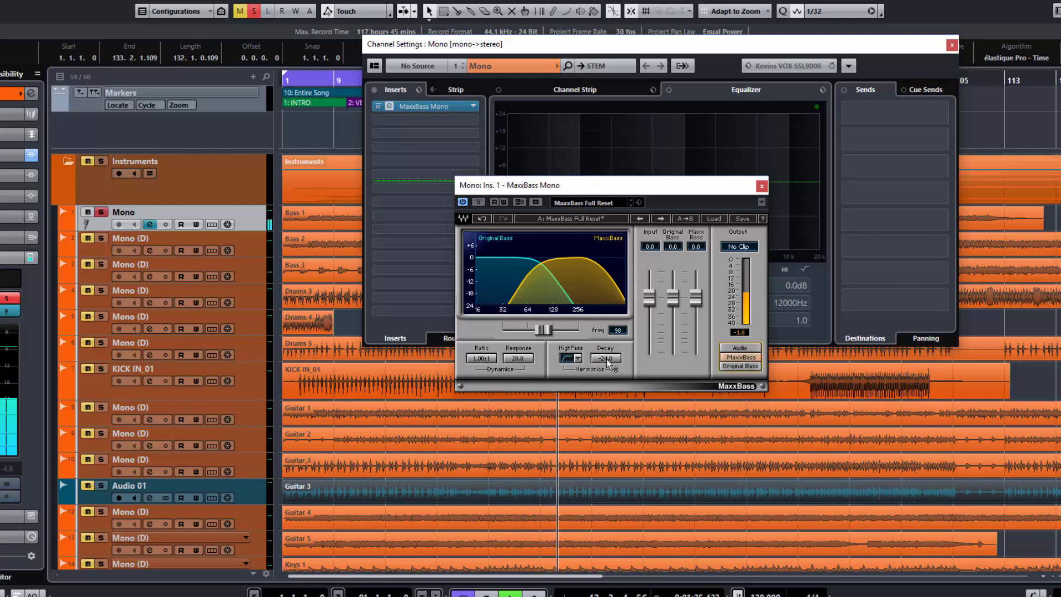
pyautogui.moveTo(607, 360); pyautogui.dragTo(607, 337)
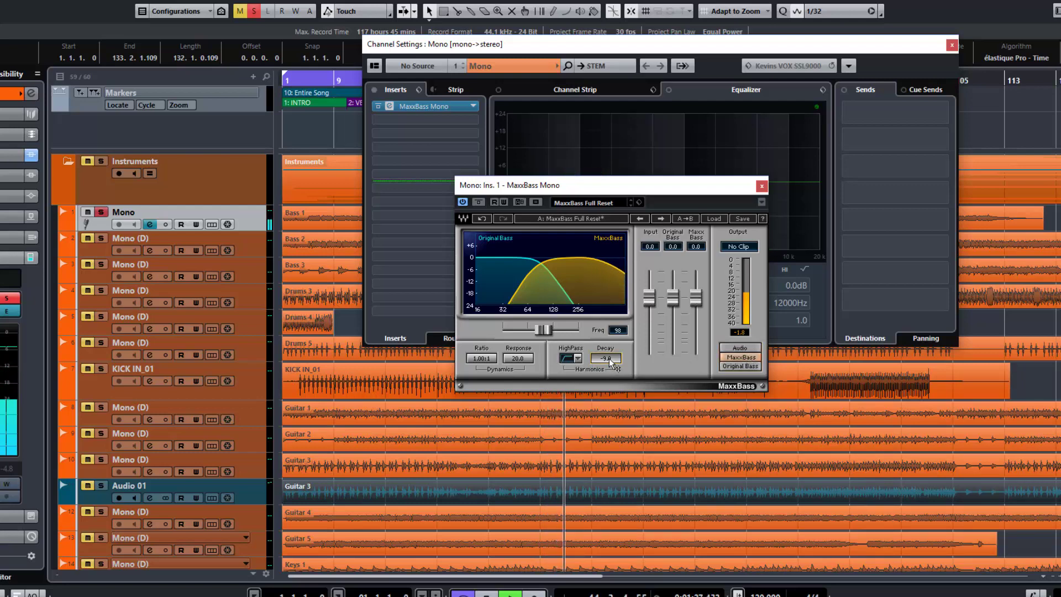
pyautogui.moveTo(544, 329); pyautogui.dragTo(579, 330)
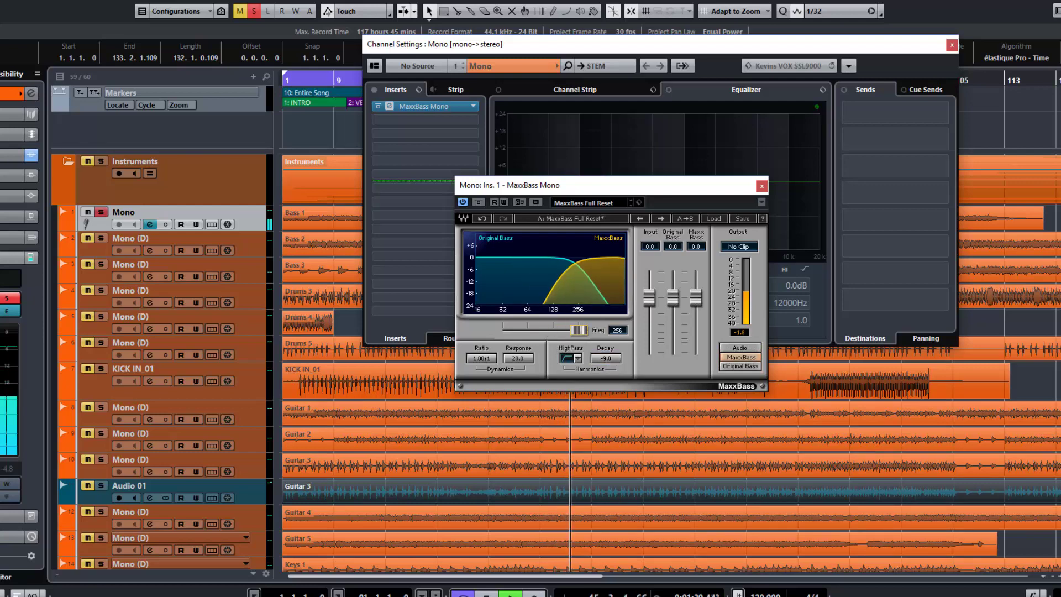
pyautogui.moveTo(612, 360); pyautogui.dragTo(613, 370)
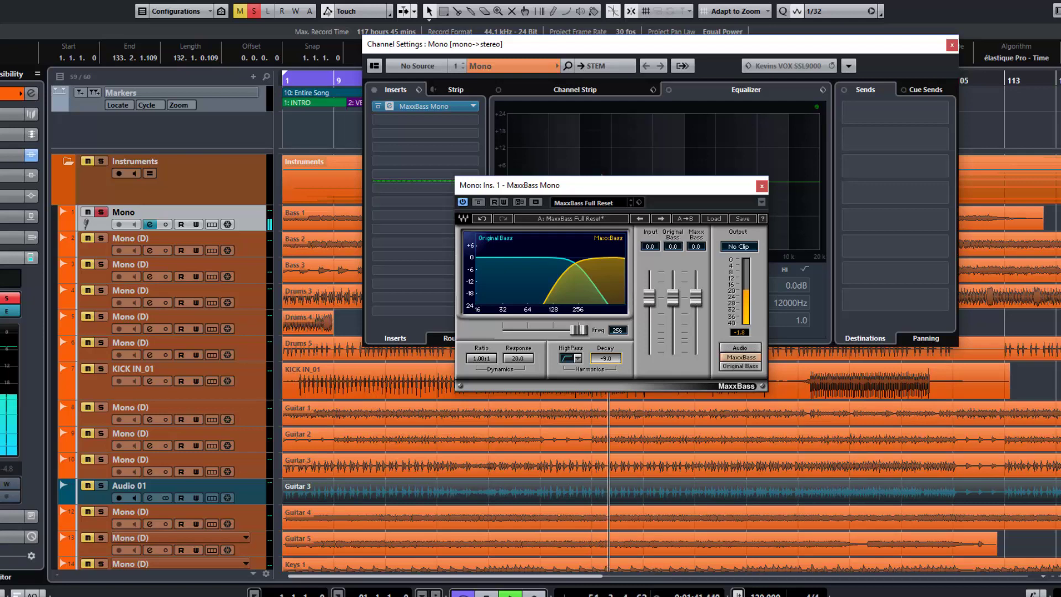
# Compare the 6, 12 and 24 dB/Octave slopes of the harmonics high-pass filter during playback and set it to 12dB/Octave
pyautogui.click(575, 358)
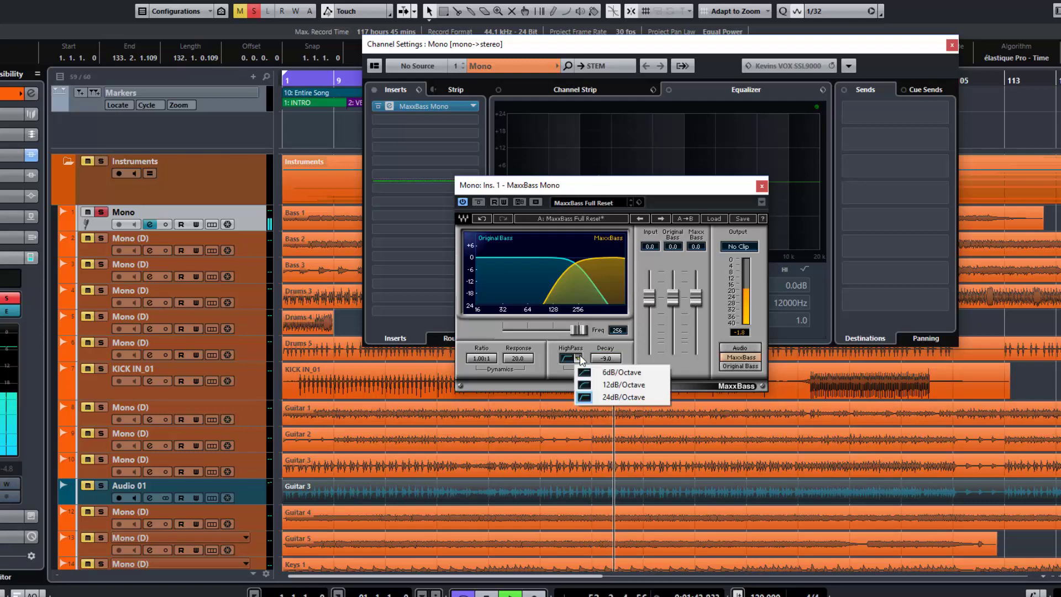
pyautogui.click(595, 386)
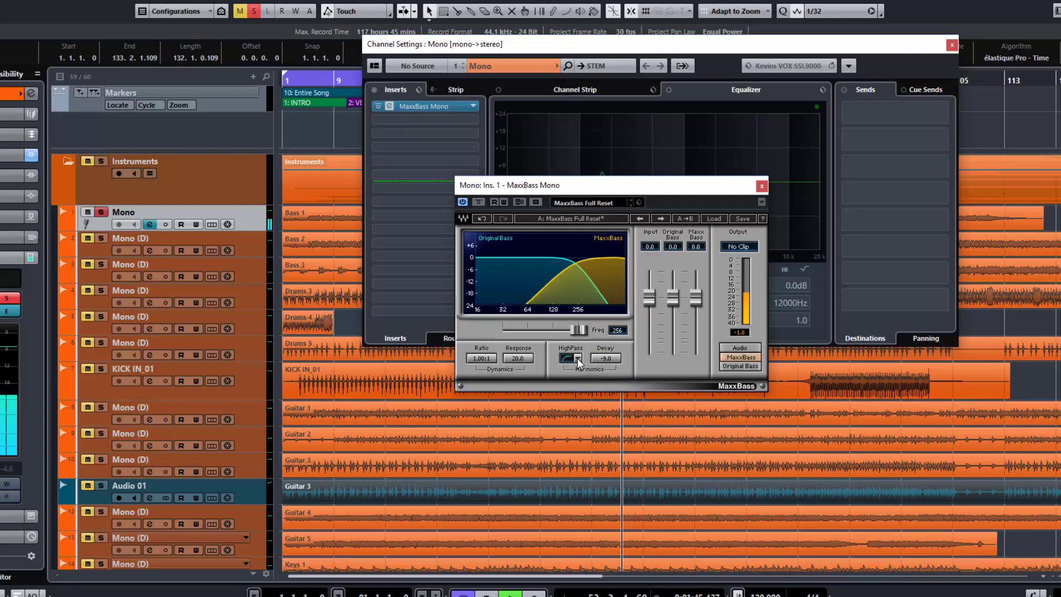
pyautogui.click(578, 359)
pyautogui.click(587, 370)
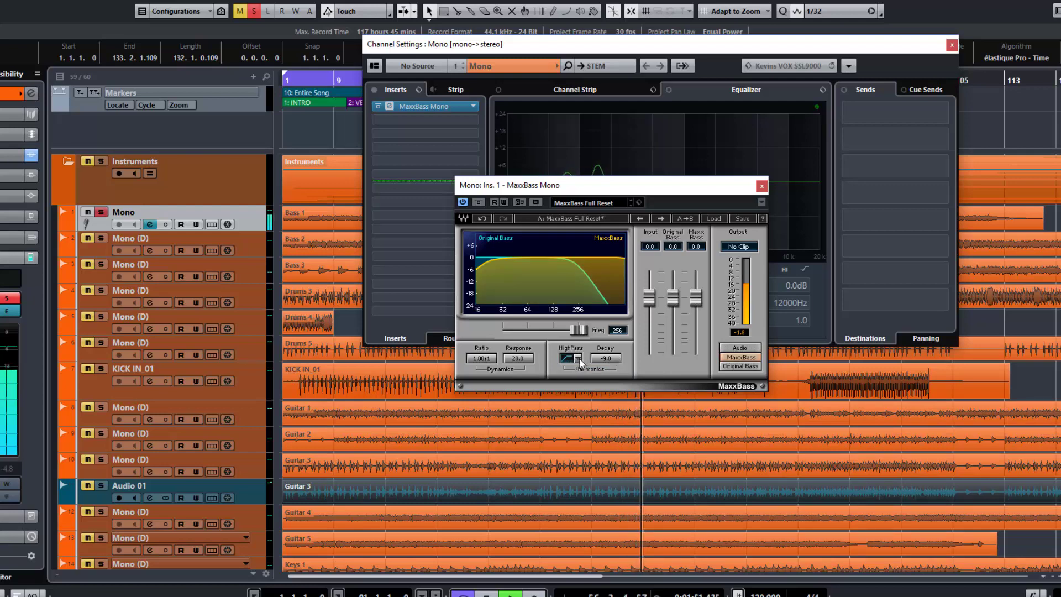
pyautogui.click(578, 360)
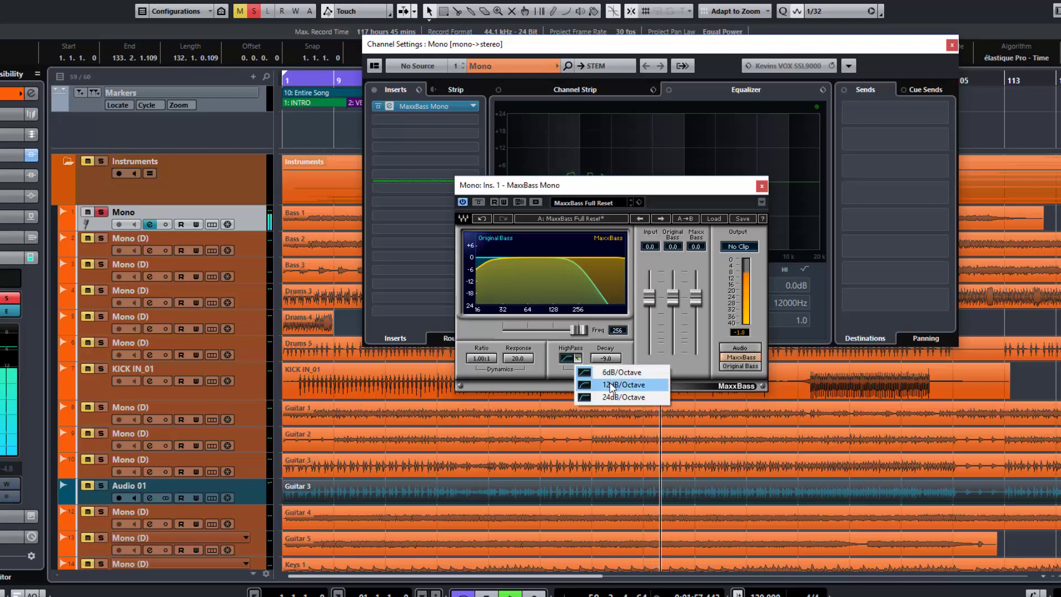
pyautogui.click(610, 386)
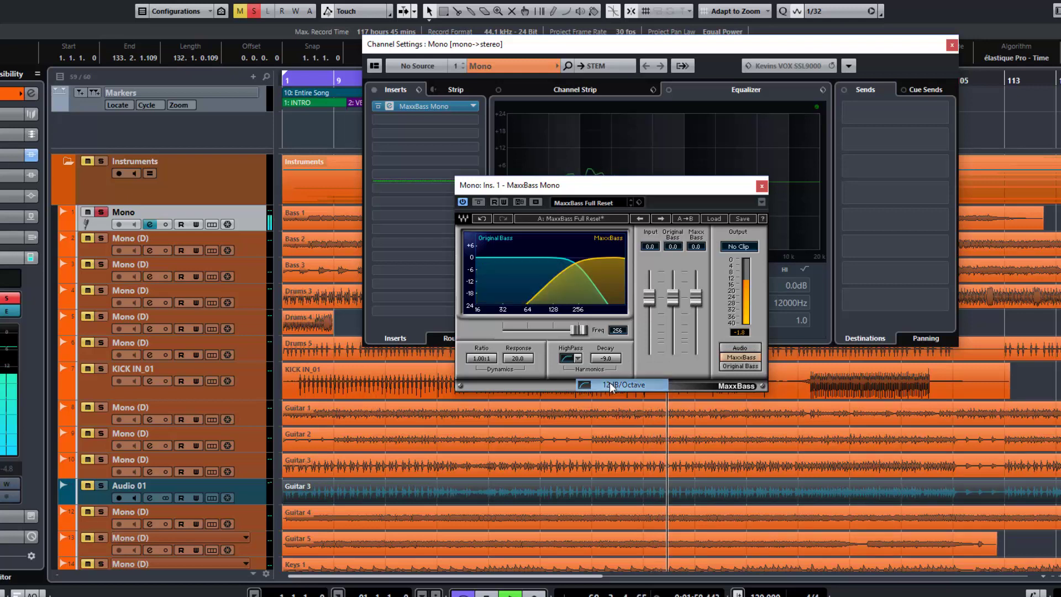
pyautogui.click(578, 359)
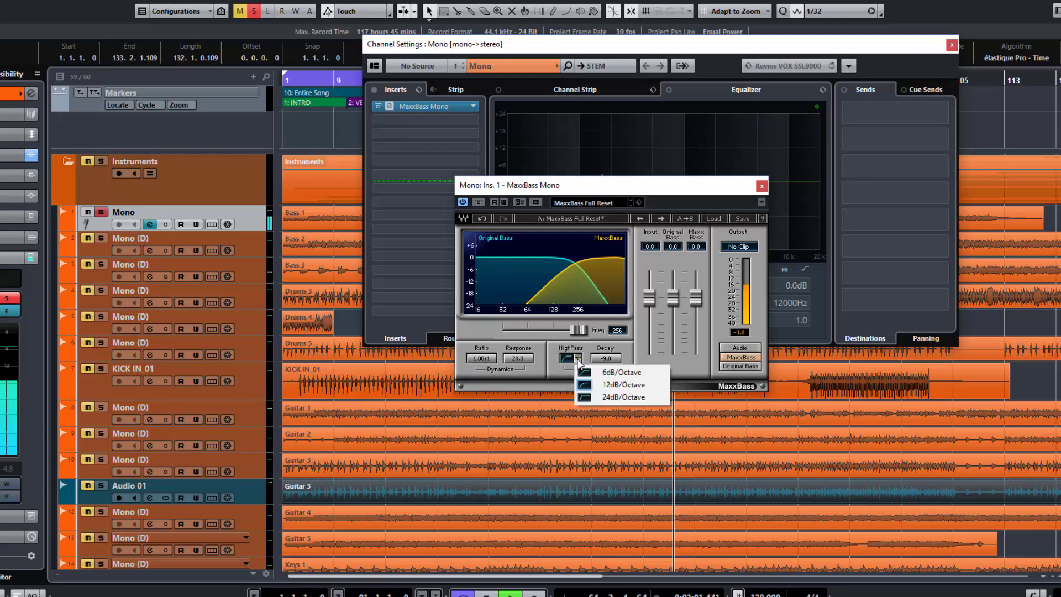
pyautogui.click(605, 398)
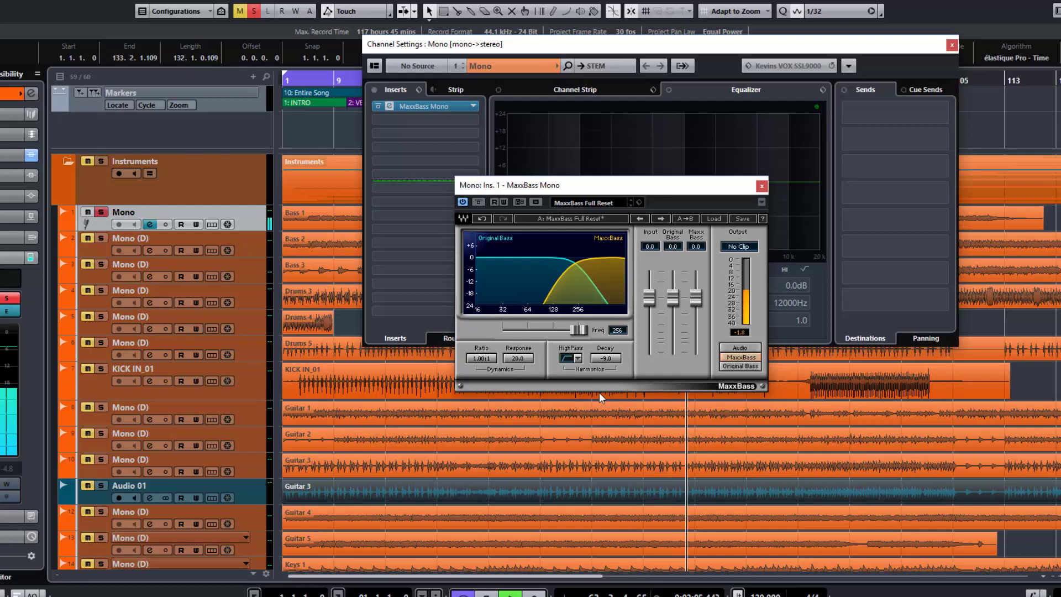
pyautogui.click(579, 359)
pyautogui.click(590, 384)
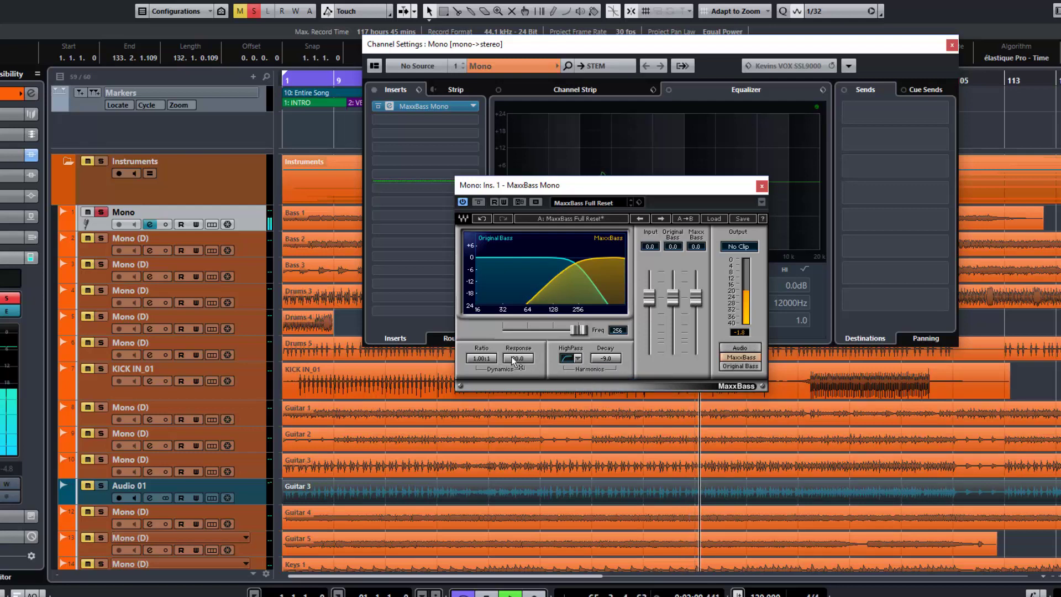
# Set the dynamics response to 10.0, restart playback and set the dynamics ratio to 4.00:1
pyautogui.moveTo(514, 361); pyautogui.dragTo(521, 363)
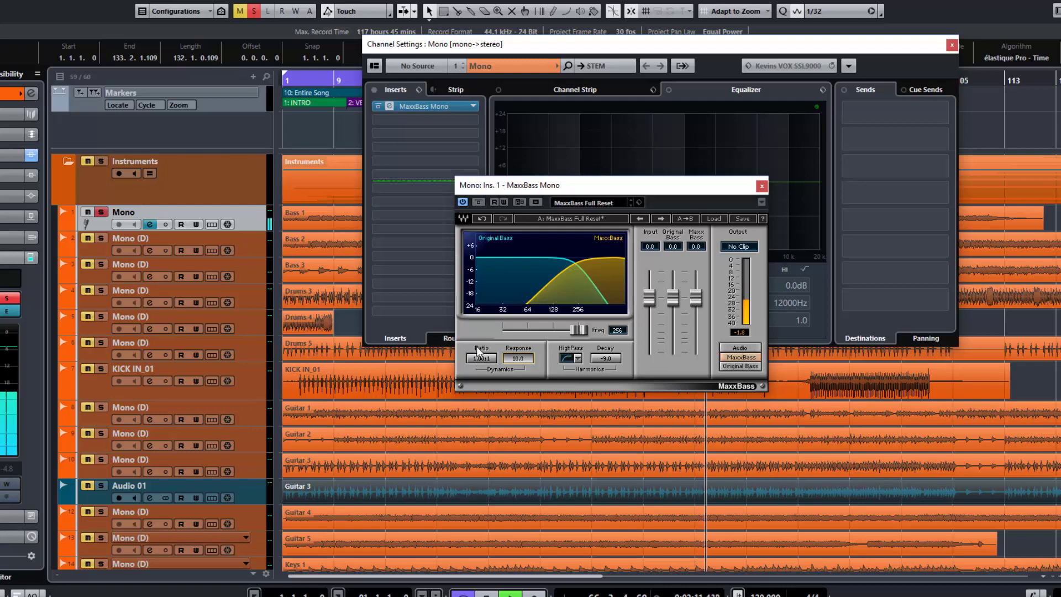
pyautogui.press('space')
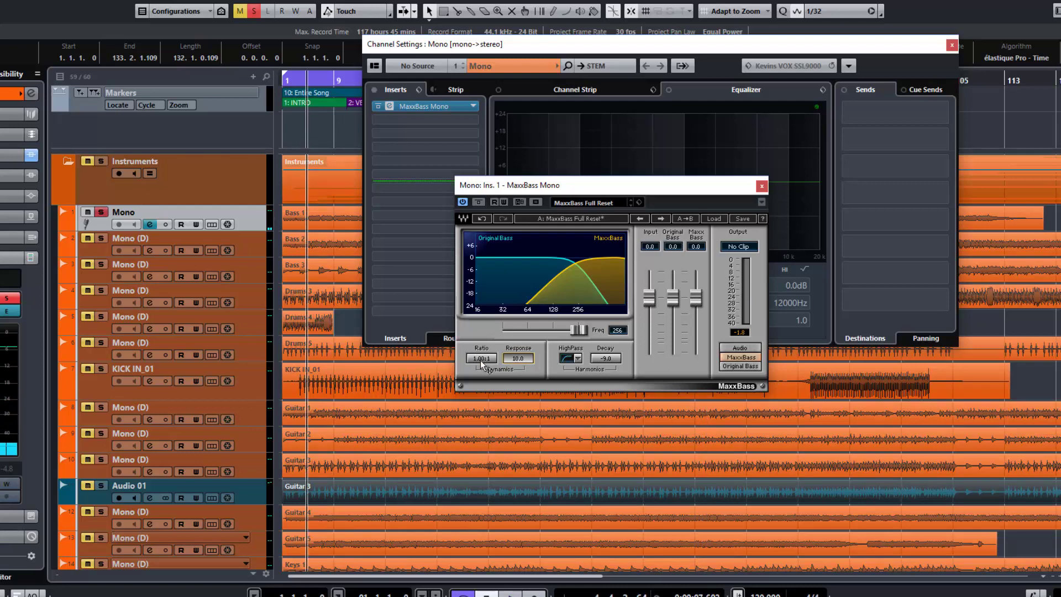
pyautogui.press('space')
pyautogui.moveTo(481, 359); pyautogui.dragTo(481, 337)
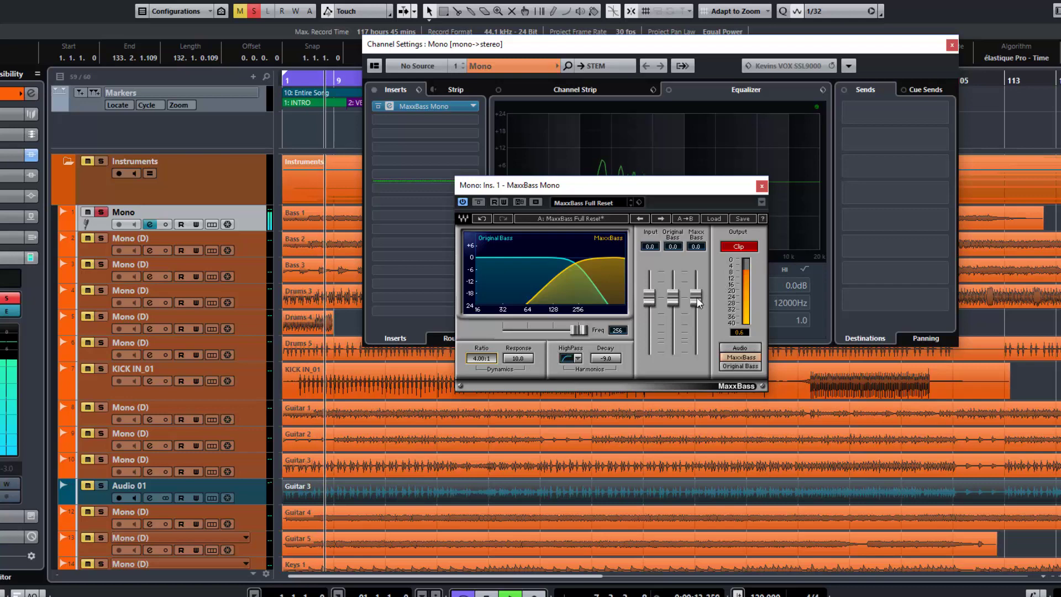
# Set the MaxxBass level to -0.6, the dynamics ratio to 1.72:1 and the response to 30.0, comparing it with 10.0
pyautogui.moveTo(697, 303)
pyautogui.mouseDown()
pyautogui.moveTo(698, 321)
pyautogui.moveTo(696, 299)
pyautogui.mouseUp()
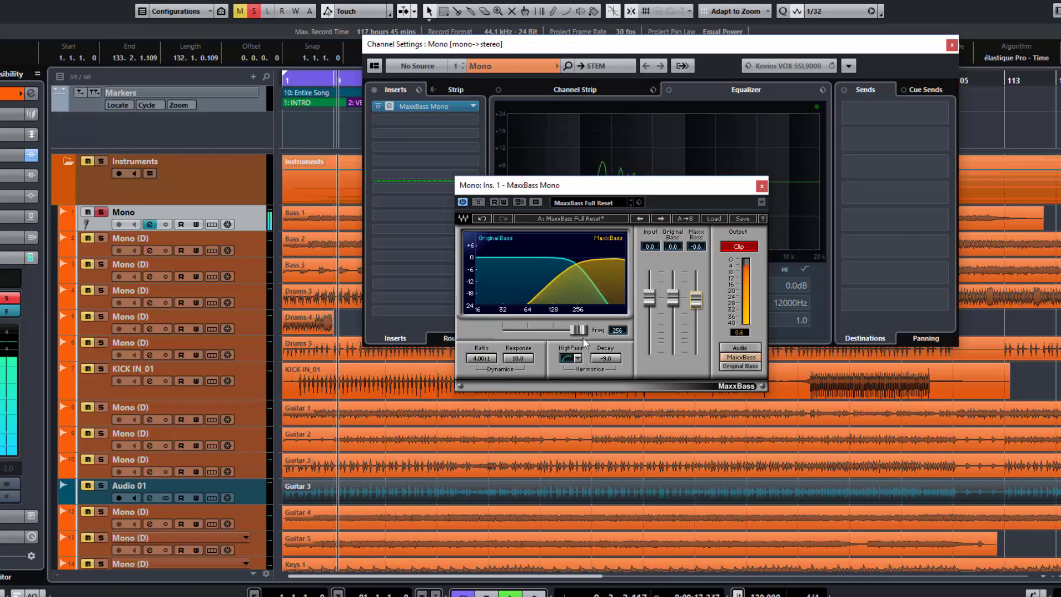
pyautogui.moveTo(519, 359); pyautogui.dragTo(519, 348)
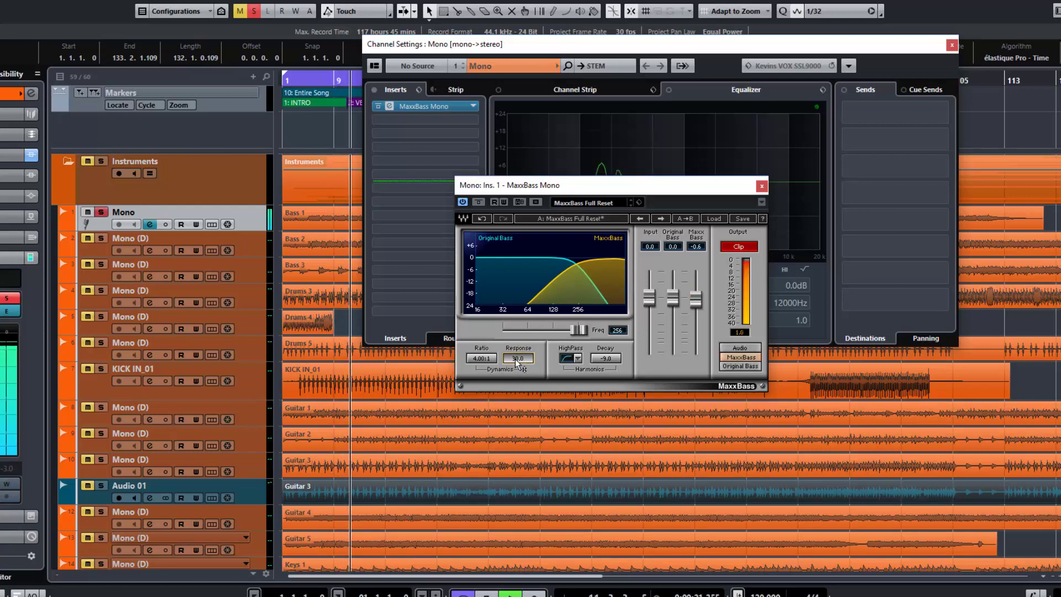
pyautogui.moveTo(481, 358); pyautogui.dragTo(481, 385)
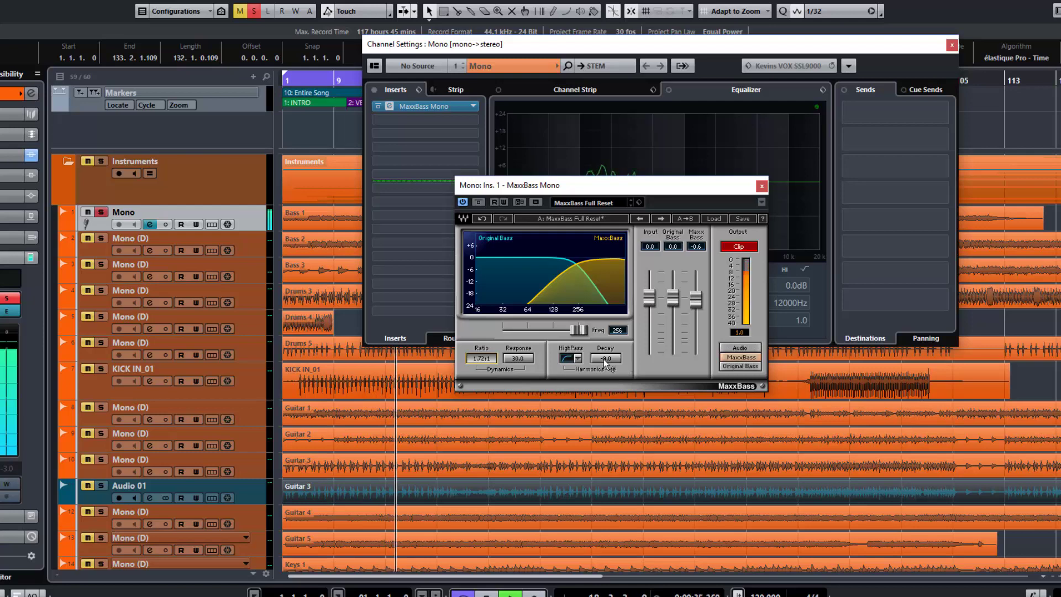
pyautogui.moveTo(518, 358); pyautogui.dragTo(518, 368)
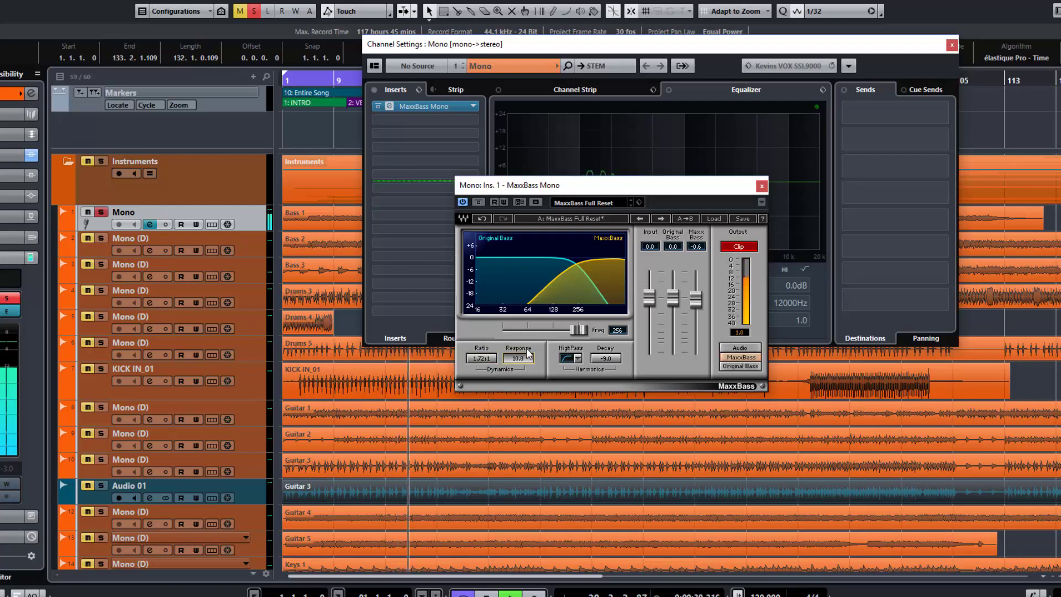
pyautogui.moveTo(524, 359); pyautogui.dragTo(524, 348)
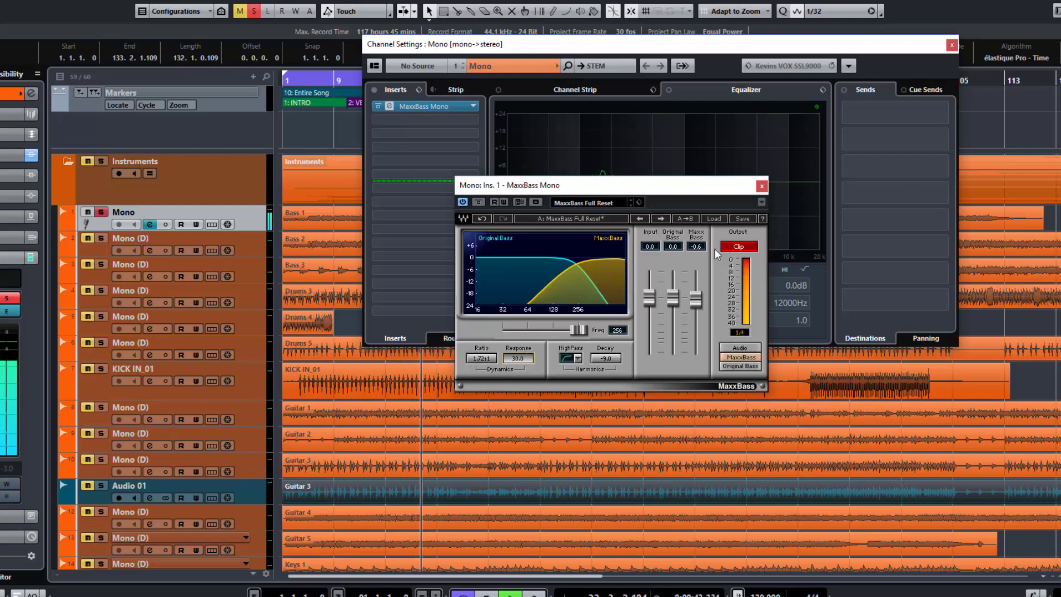
# Switch the output monitoring to Audio, lower the MaxxBass level to -3.4, reset the clip indicator and stop playback
pyautogui.click(739, 246)
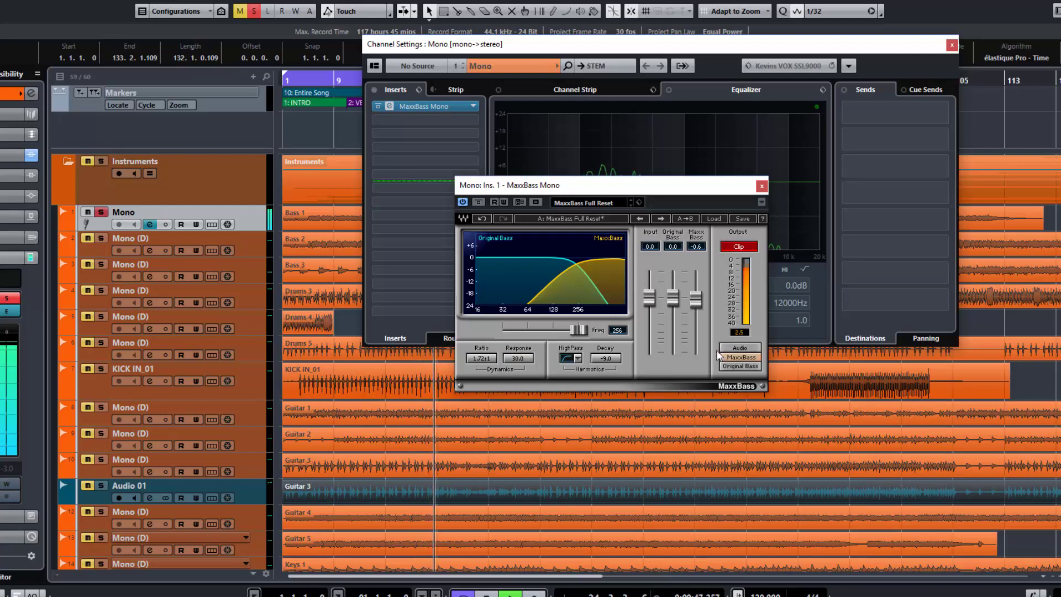
pyautogui.click(740, 348)
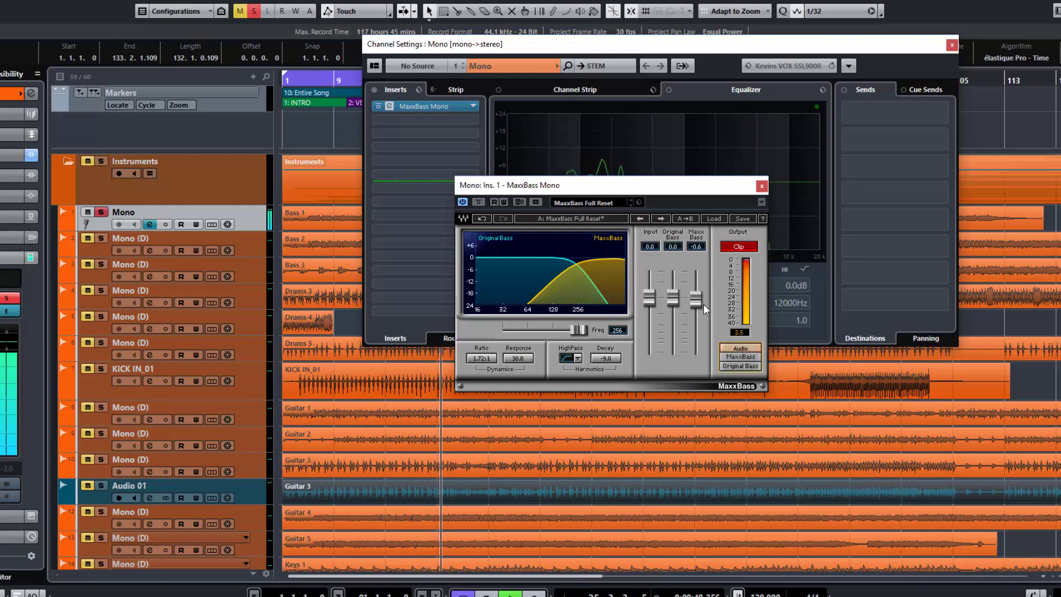
pyautogui.moveTo(696, 299)
pyautogui.mouseDown()
pyautogui.moveTo(696, 353)
pyautogui.moveTo(696, 308)
pyautogui.mouseUp()
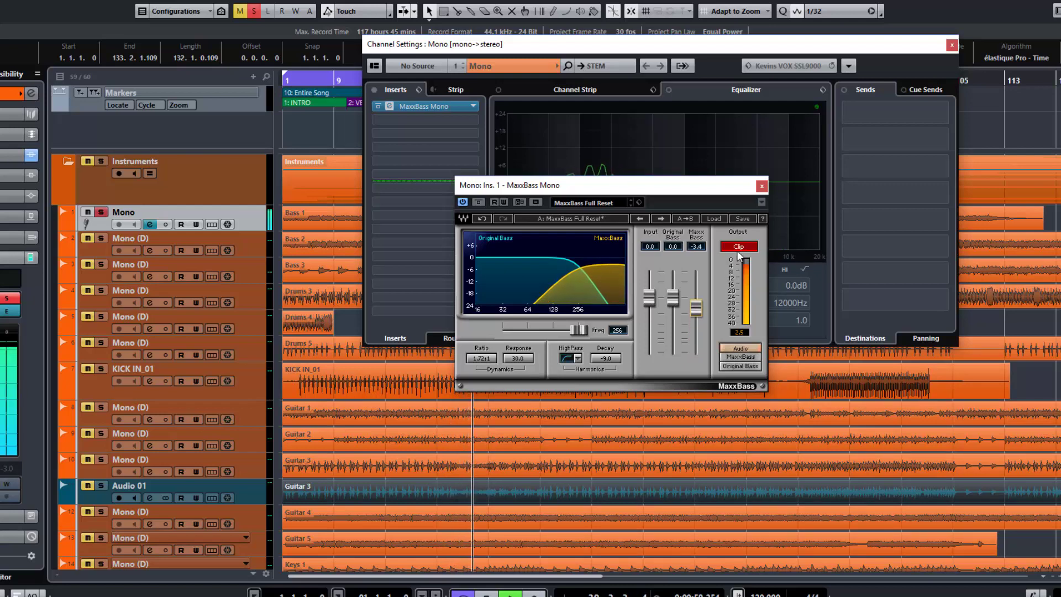
pyautogui.click(740, 248)
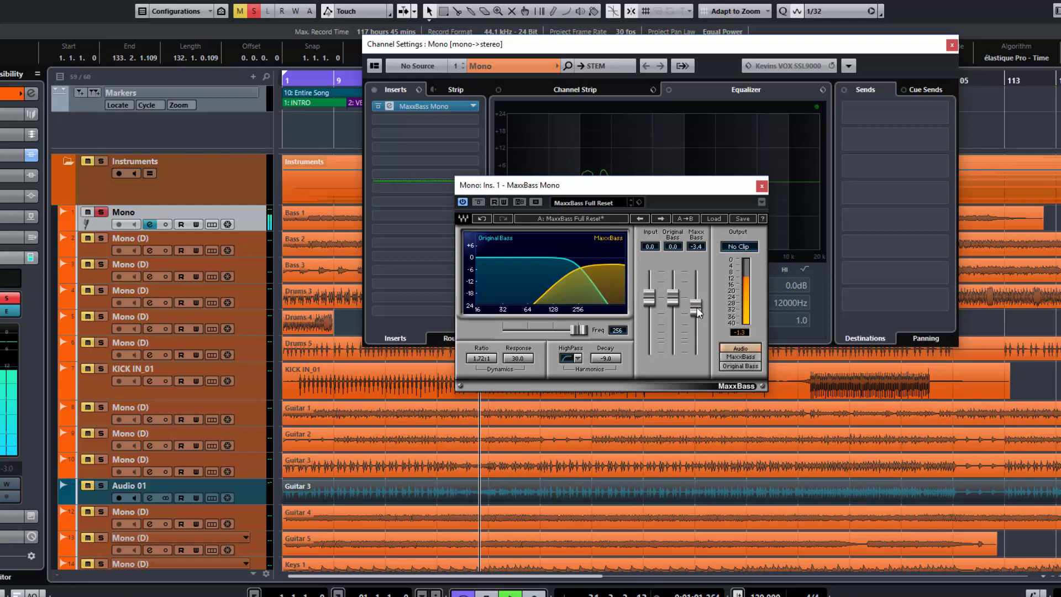
pyautogui.press('space')
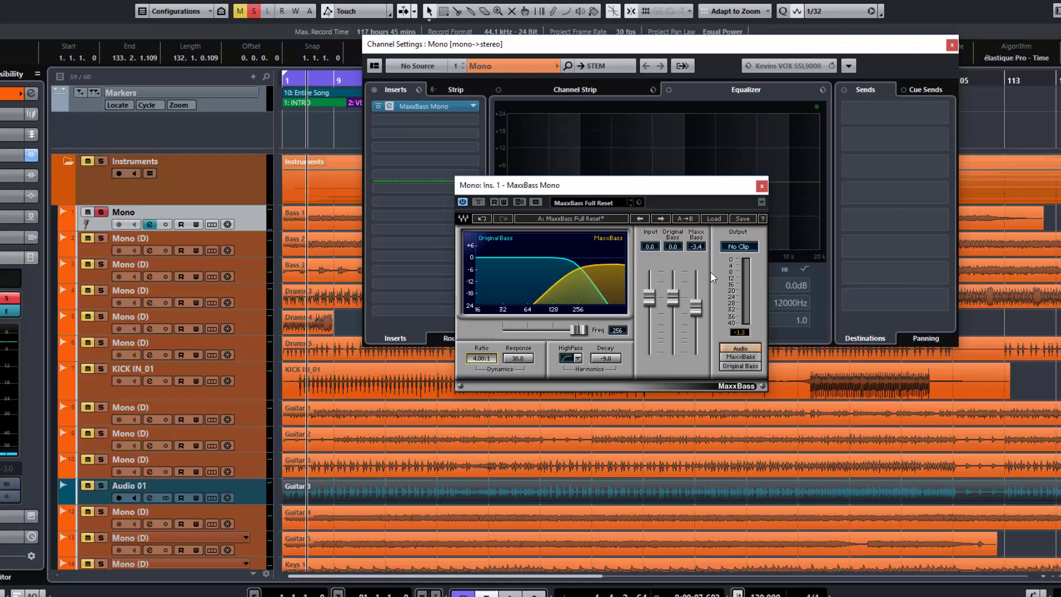
# Restart playback, lower the MaxxBass level to -12.3 and set the dynamics response to 30.0
pyautogui.press('space')
pyautogui.moveTo(697, 308)
pyautogui.mouseDown()
pyautogui.moveTo(697, 335)
pyautogui.moveTo(697, 325)
pyautogui.mouseUp()
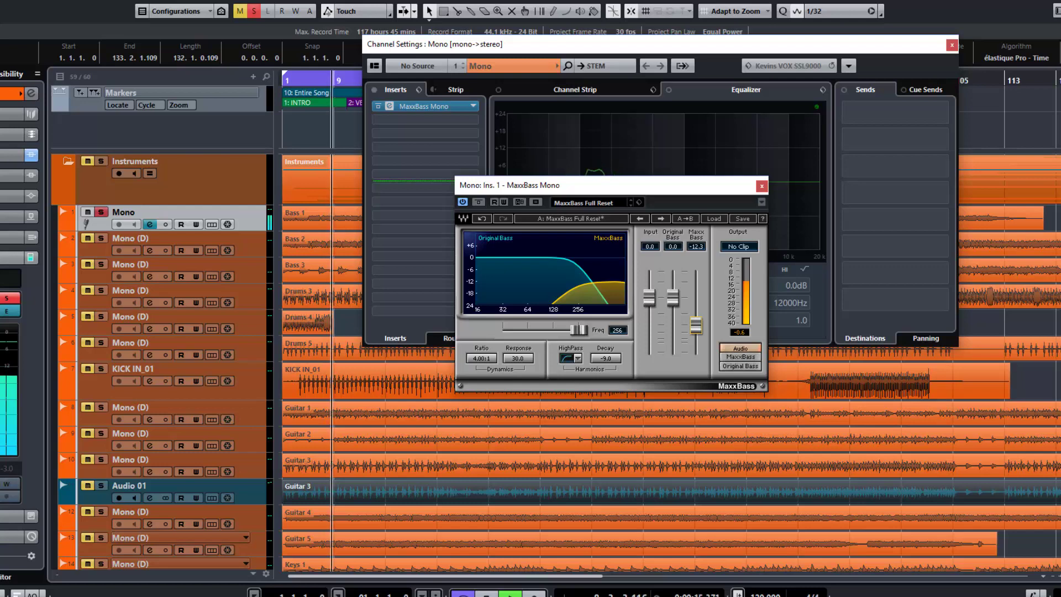
pyautogui.moveTo(518, 360); pyautogui.dragTo(518, 349)
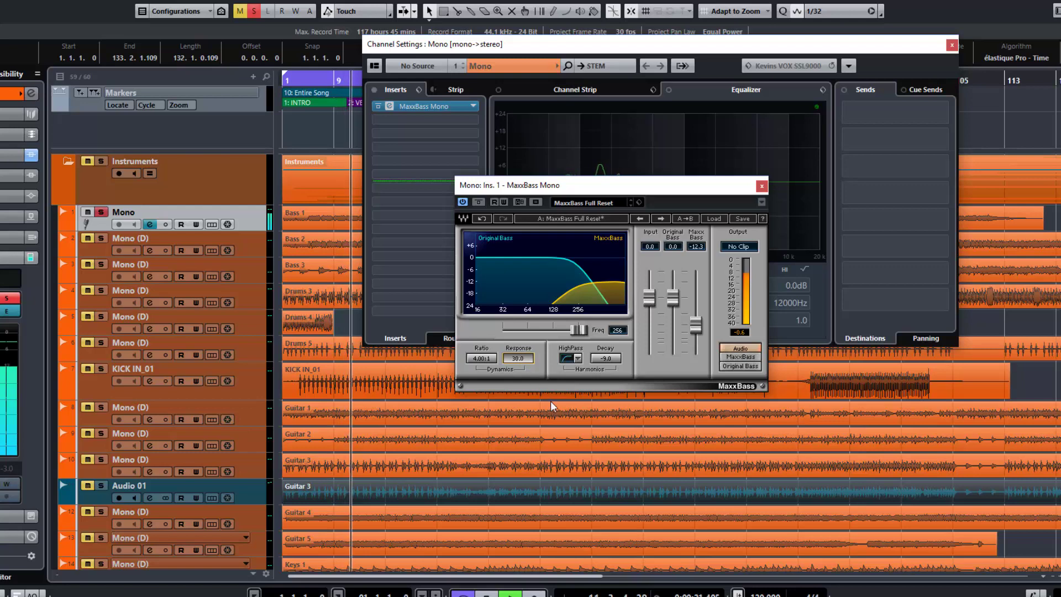
# Set the crossover frequency to 114 and the MaxxBass level to -2.9, with the output monitoring switched to MaxxBass
pyautogui.moveTo(578, 330); pyautogui.dragTo(549, 330)
pyautogui.moveTo(696, 325); pyautogui.dragTo(696, 307)
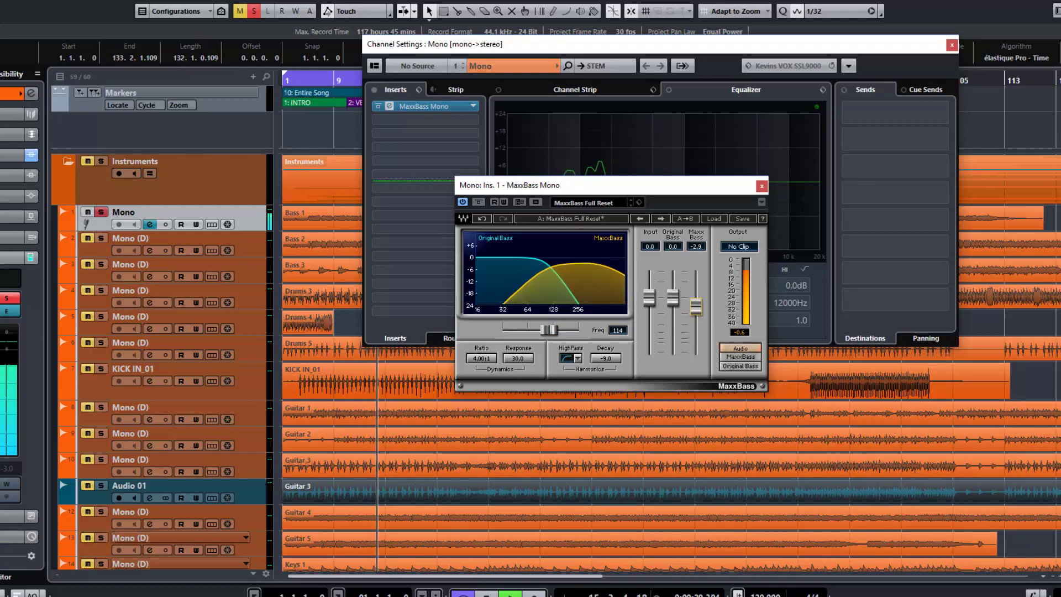
pyautogui.click(740, 357)
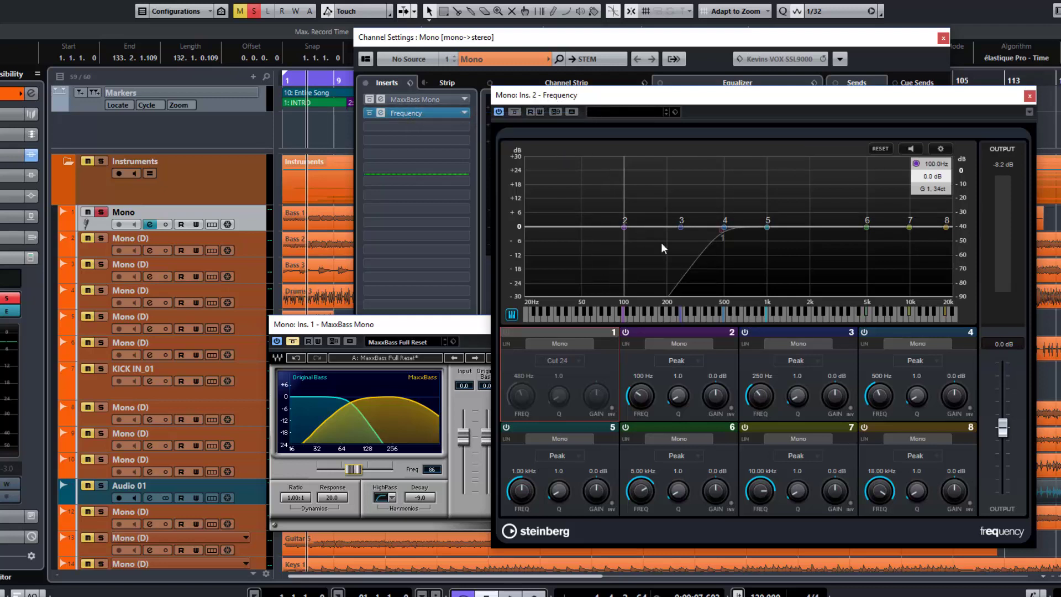
# Compare the bass during playback with and without the Frequency EQ's 480 Hz Cut 24 filter on band 1, leaving the band enabled
pyautogui.click(504, 333)
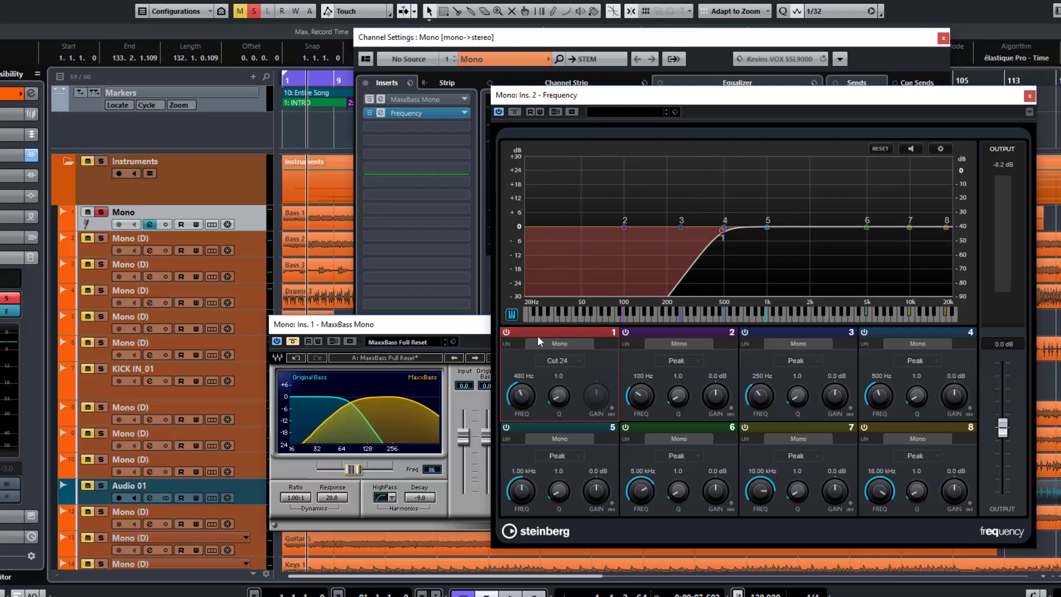
pyautogui.click(506, 332)
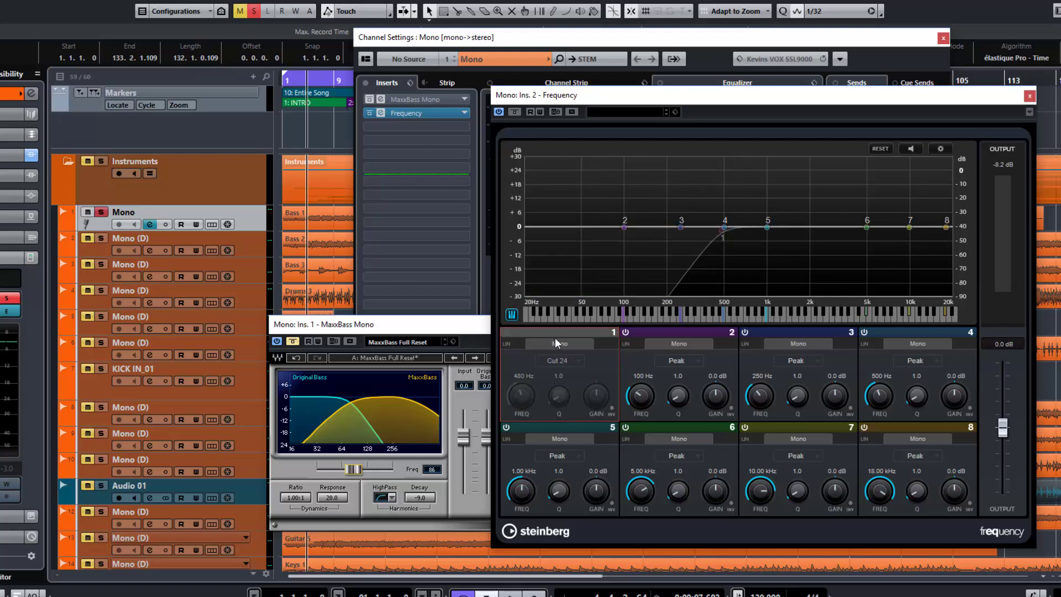
pyautogui.press('space')
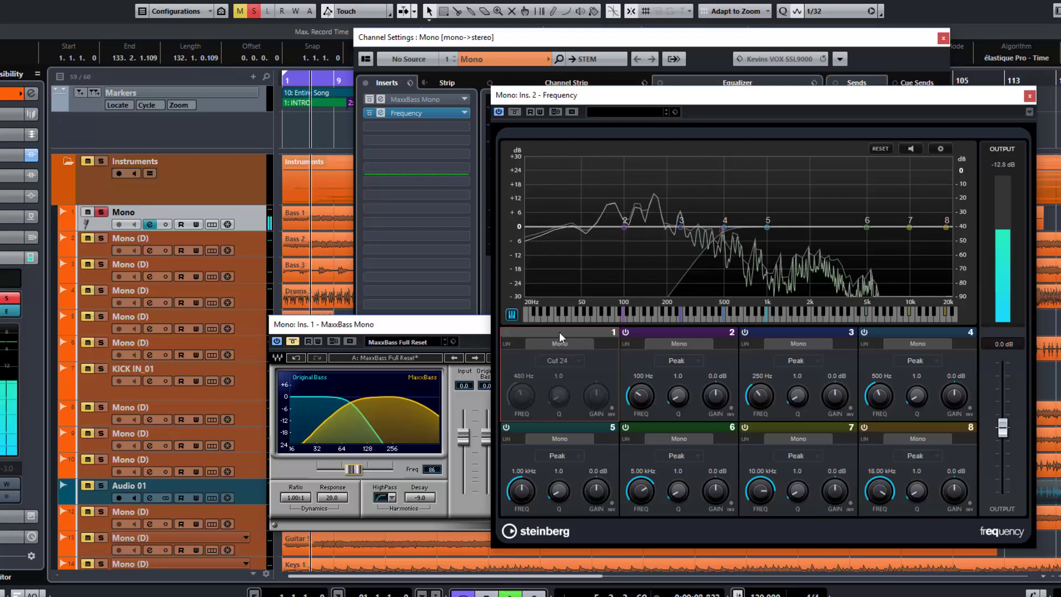
pyautogui.click(506, 333)
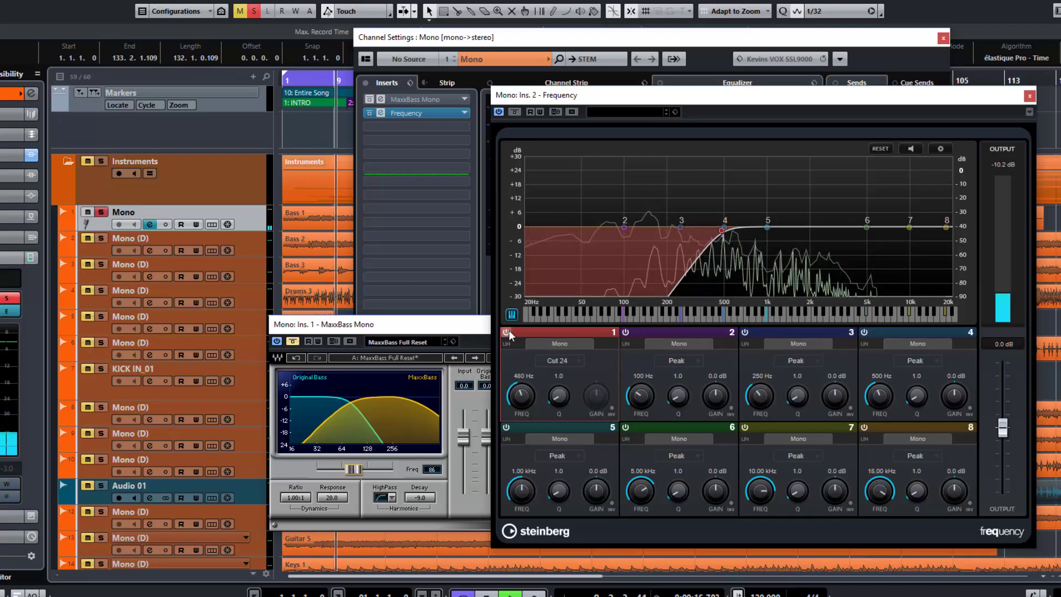
pyautogui.press('space')
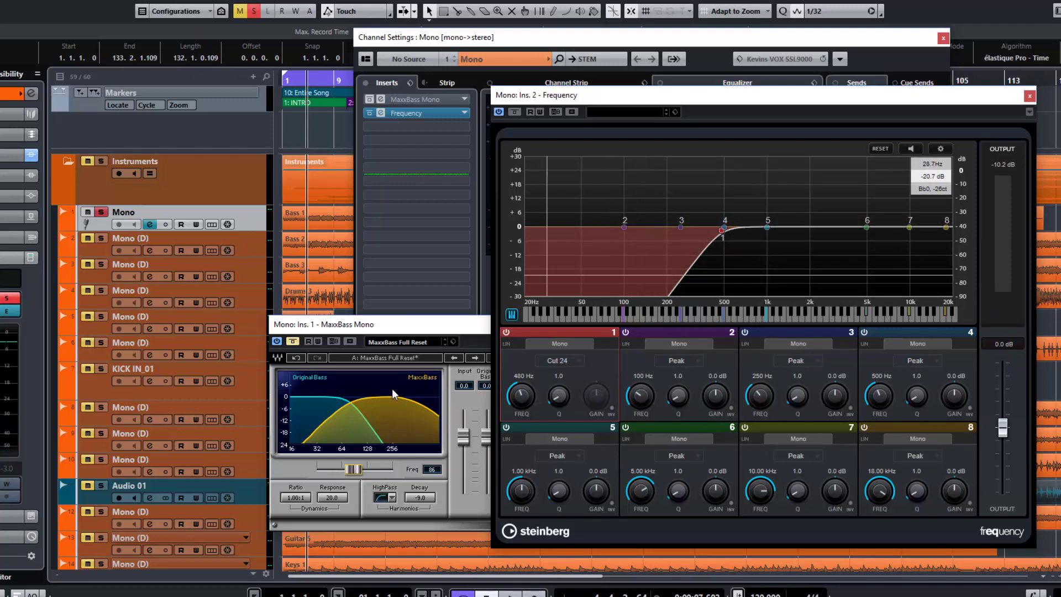
# Bring MaxxBass forward, set its crossover frequency to 150 and pull the MaxxBass level down to -inf
pyautogui.moveTo(363, 325); pyautogui.dragTo(378, 323)
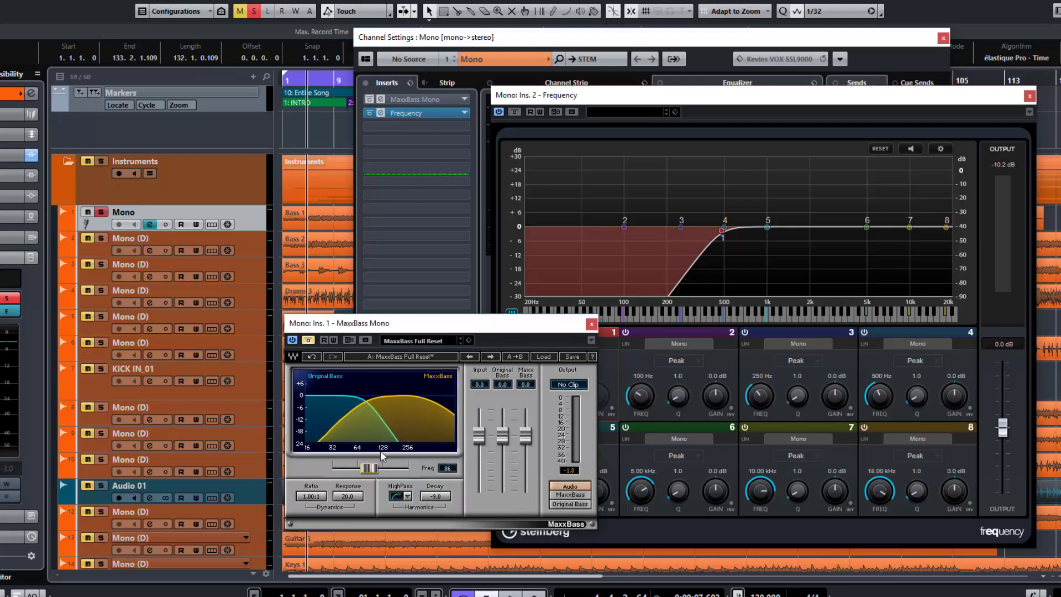
pyautogui.moveTo(369, 471); pyautogui.dragTo(388, 469)
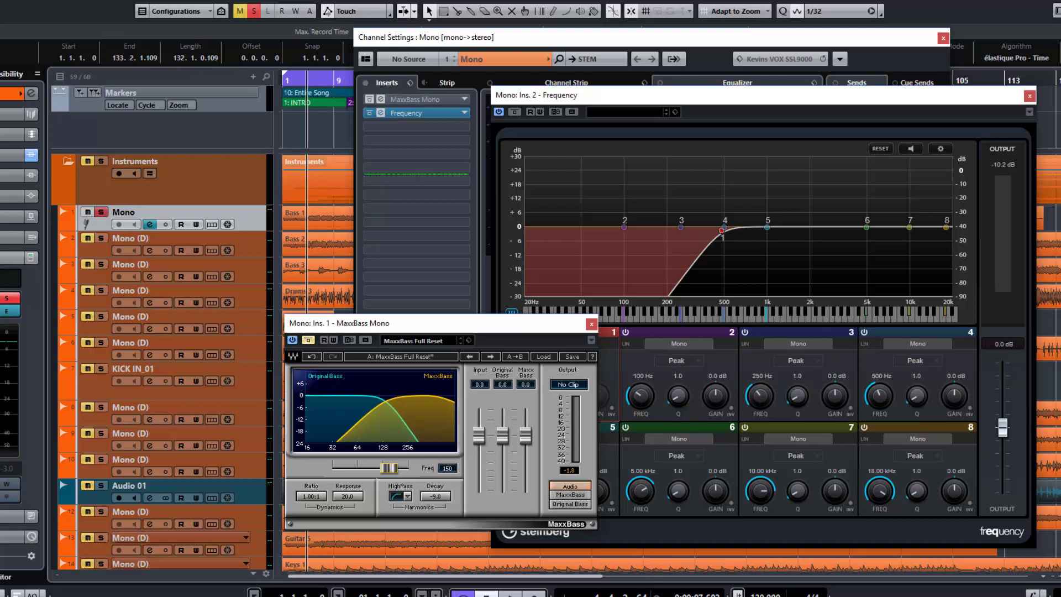
pyautogui.moveTo(524, 438); pyautogui.dragTo(526, 491)
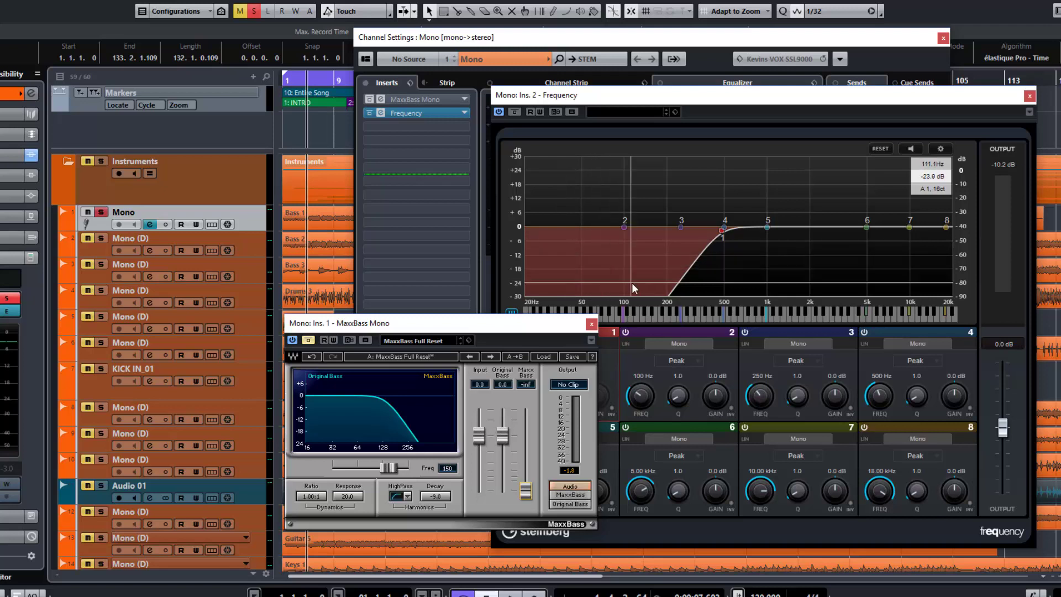
# Play the bass with the Frequency EQ deactivated and reactivate the EQ to compare the low-cut sound
pyautogui.click(499, 112)
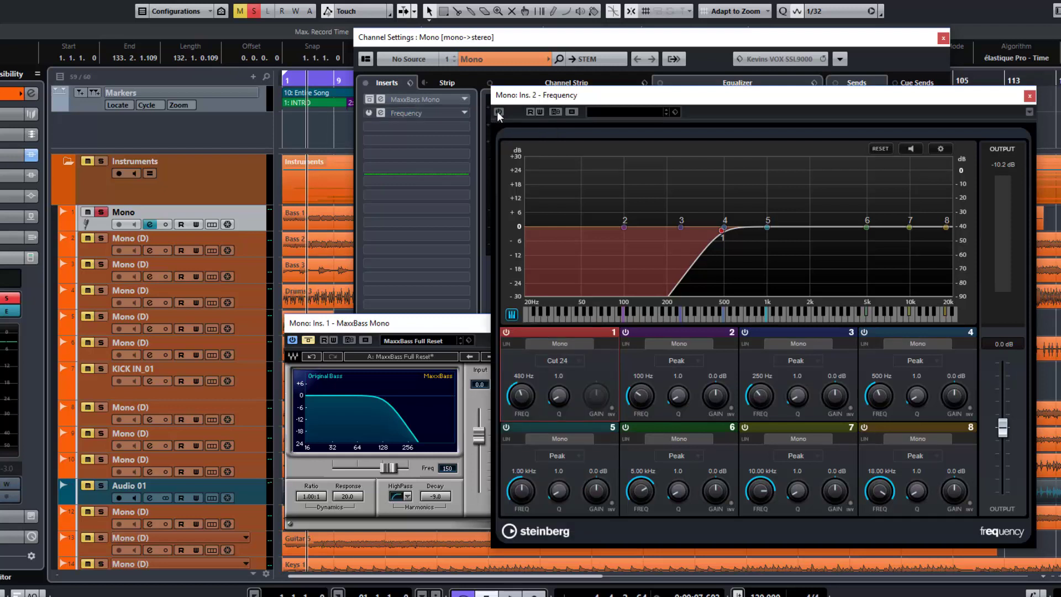
pyautogui.press('space')
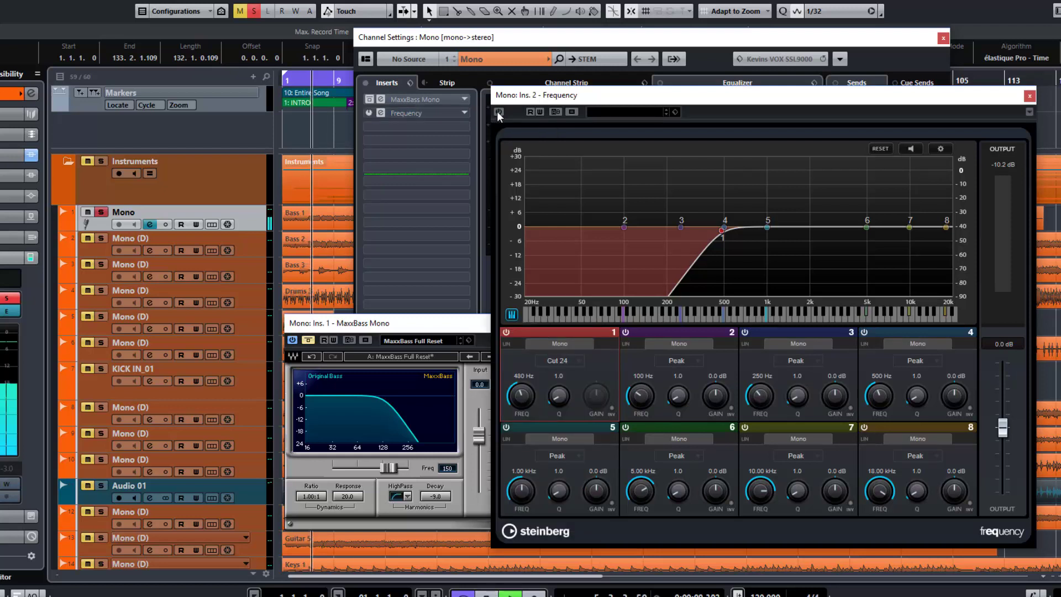
pyautogui.click(499, 113)
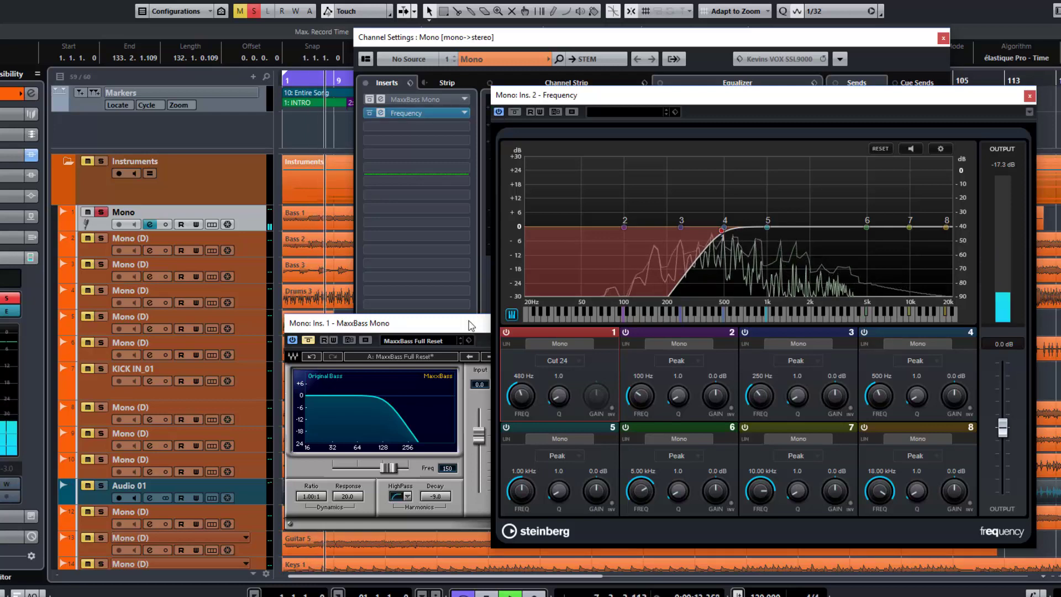
# Take MaxxBass out of bypass during playback and raise the MaxxBass level to 12.0
pyautogui.moveTo(471, 324); pyautogui.dragTo(600, 280)
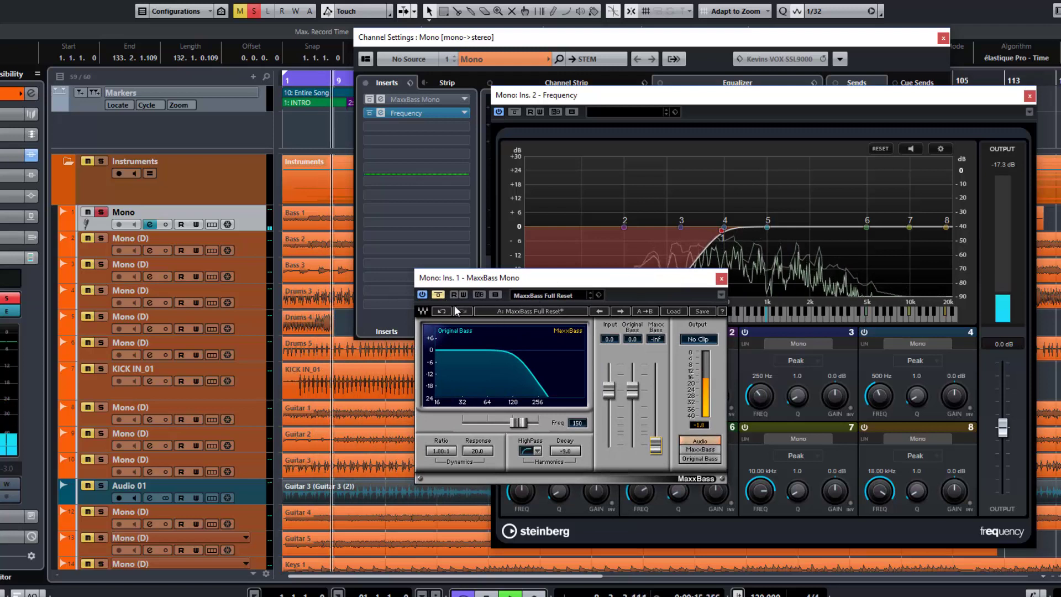
pyautogui.click(438, 294)
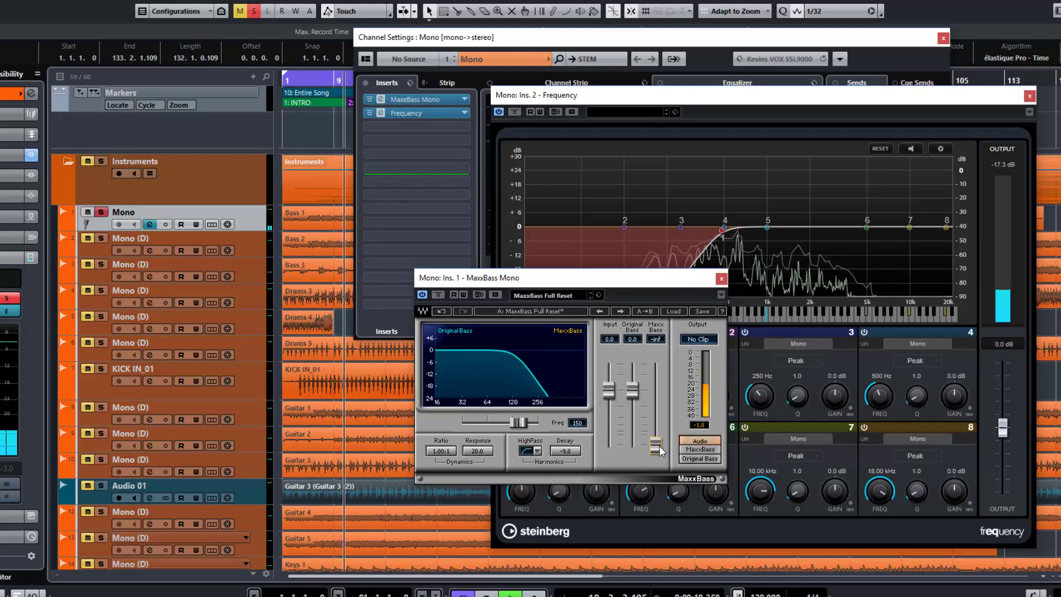
pyautogui.moveTo(660, 449); pyautogui.dragTo(657, 364)
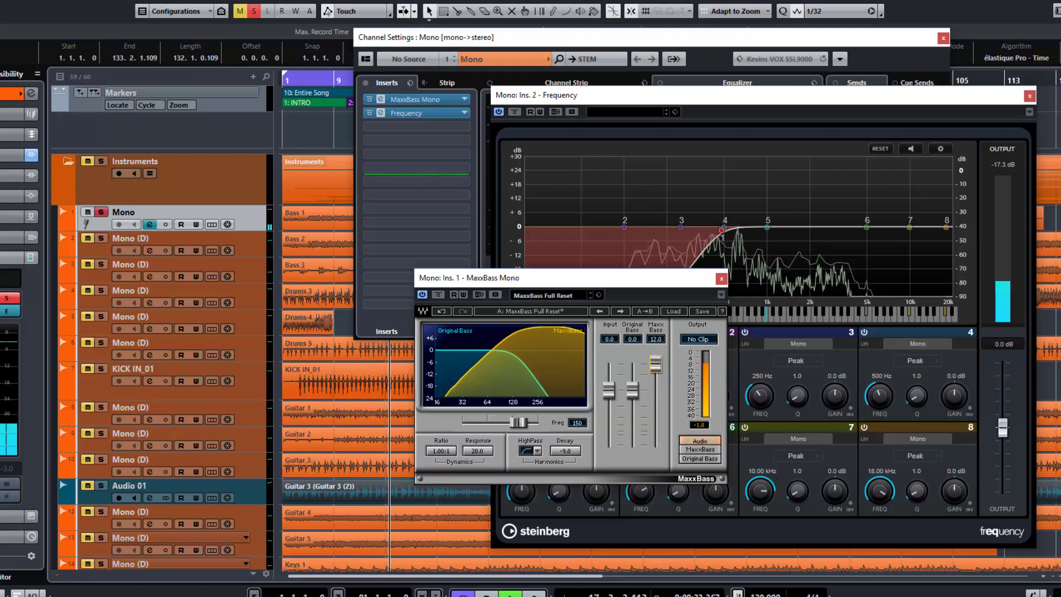
# Compare the low-cut bass with MaxxBass bypassed and engaged several times during playback, leaving the effect engaged
pyautogui.click(442, 294)
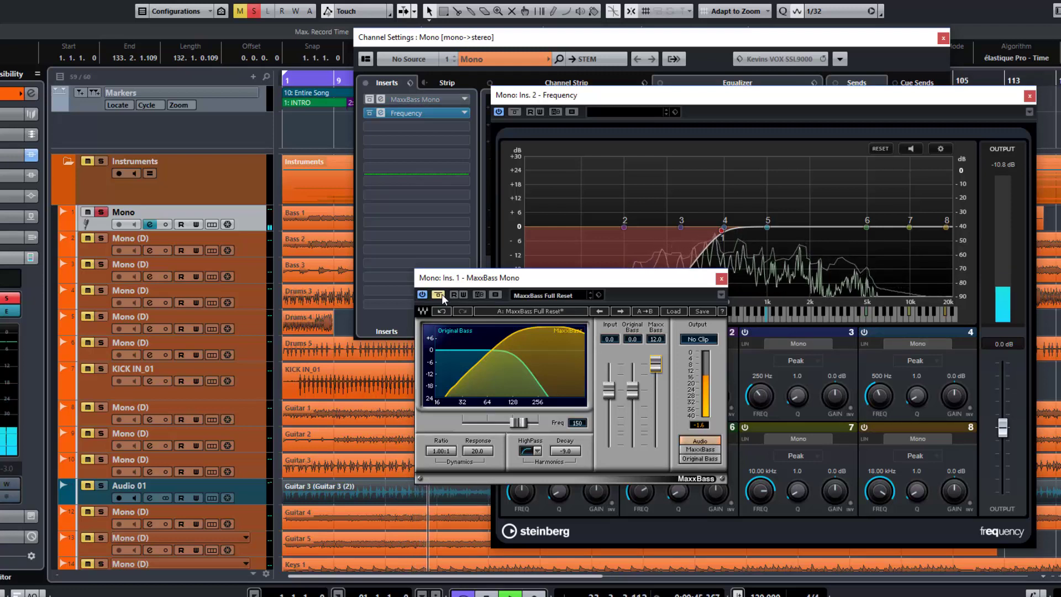
pyautogui.click(442, 294)
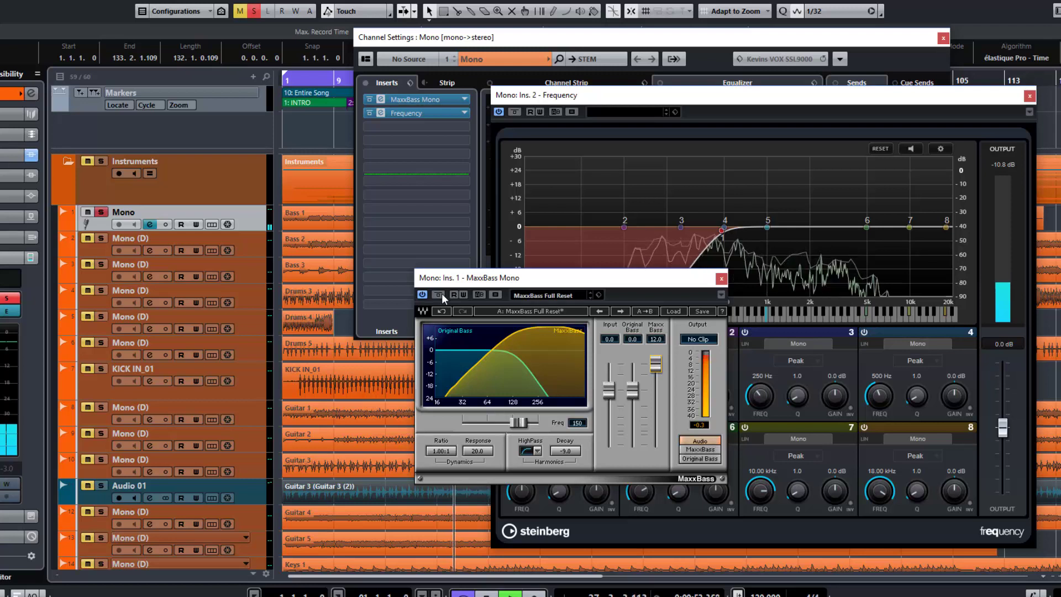
pyautogui.click(441, 294)
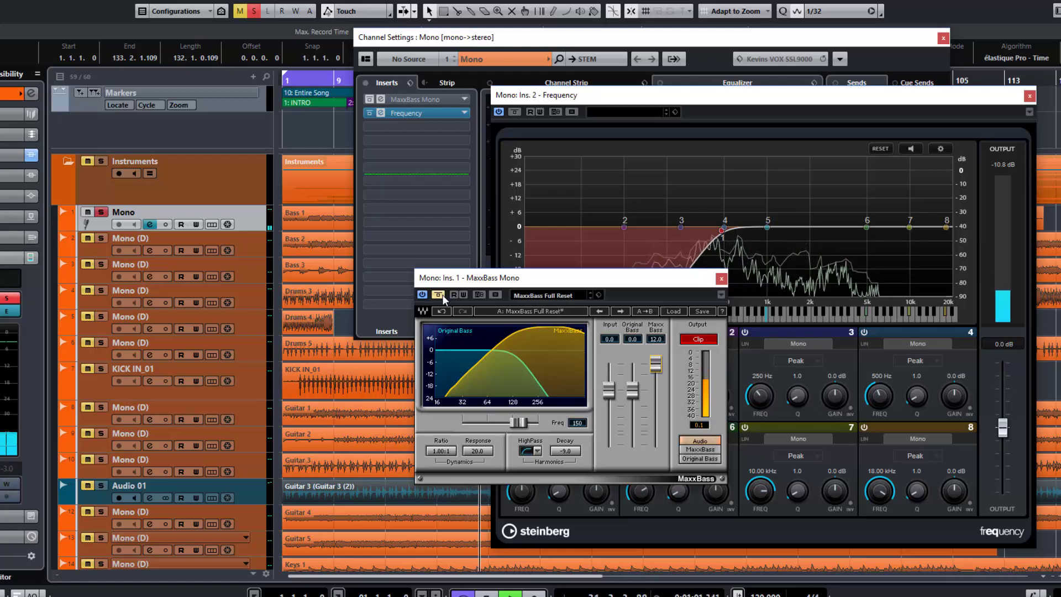
pyautogui.click(443, 294)
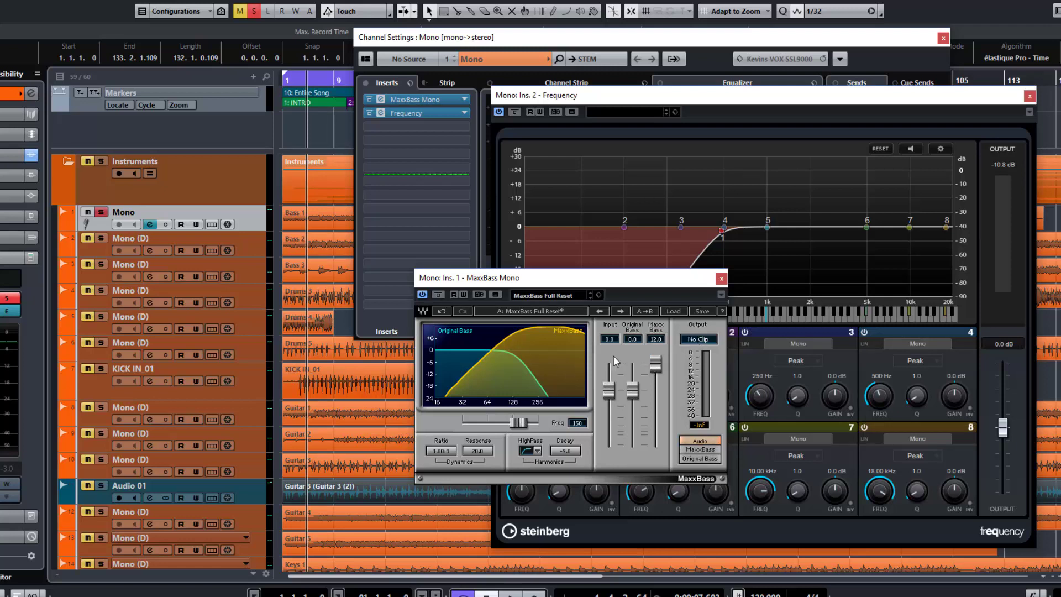
pyautogui.press('space')
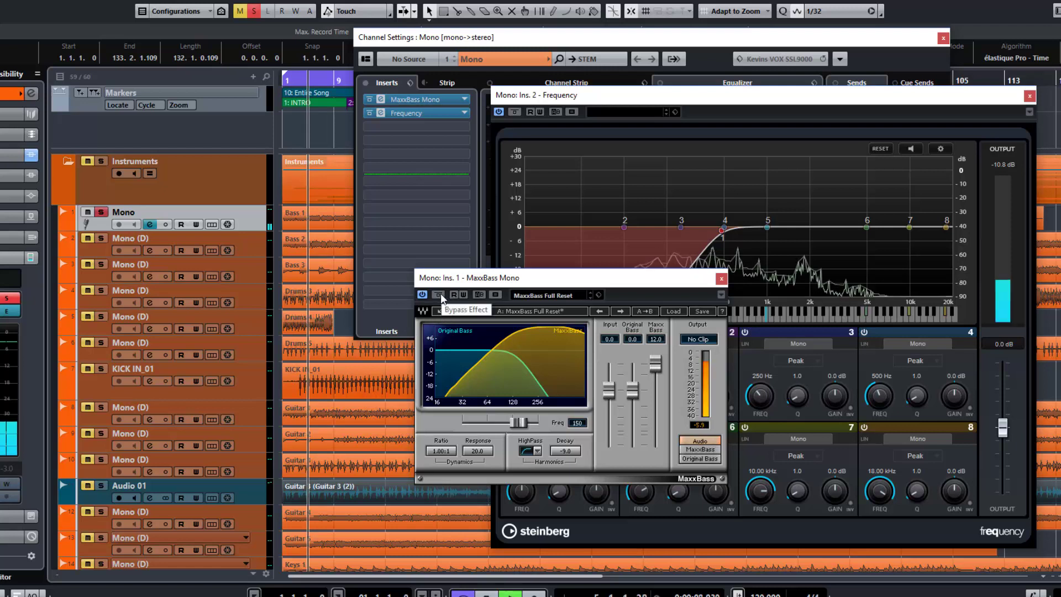
pyautogui.click(441, 295)
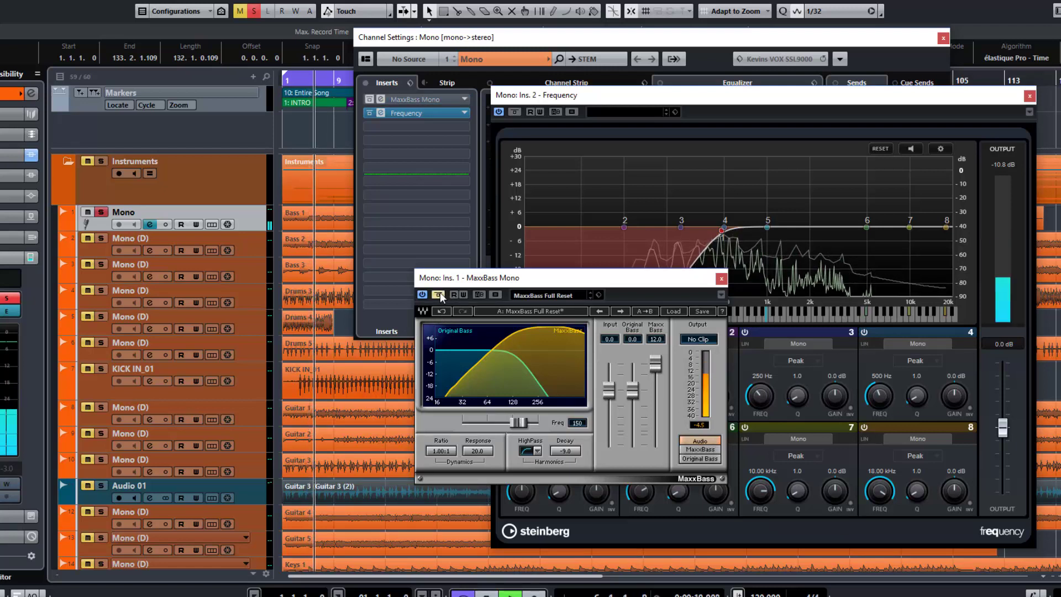
pyautogui.click(439, 294)
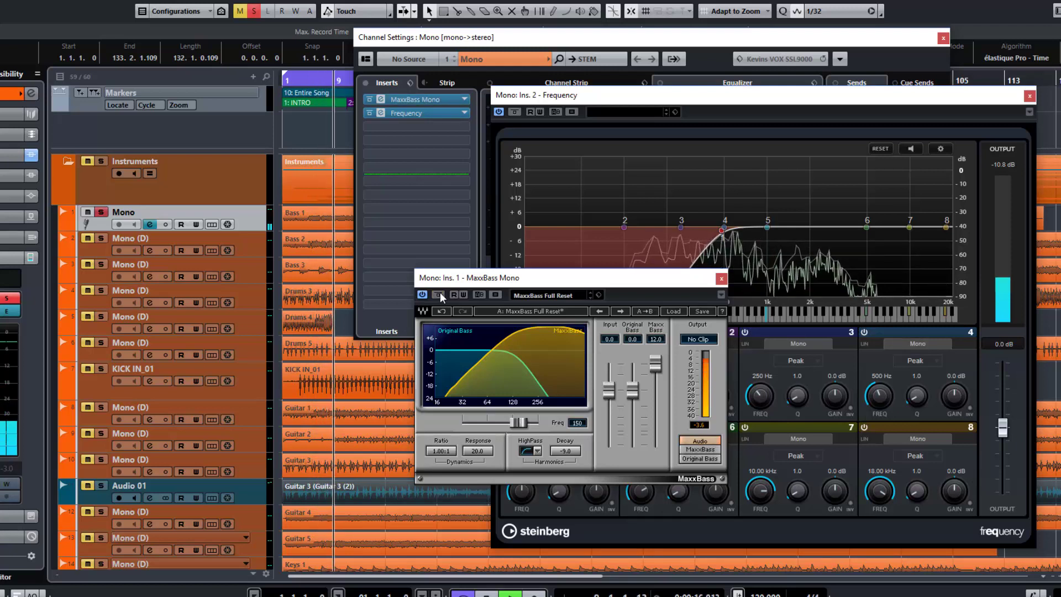
# Stop playback, close the MaxxBass and Frequency windows, and take the bass track out of solo
pyautogui.press('space')
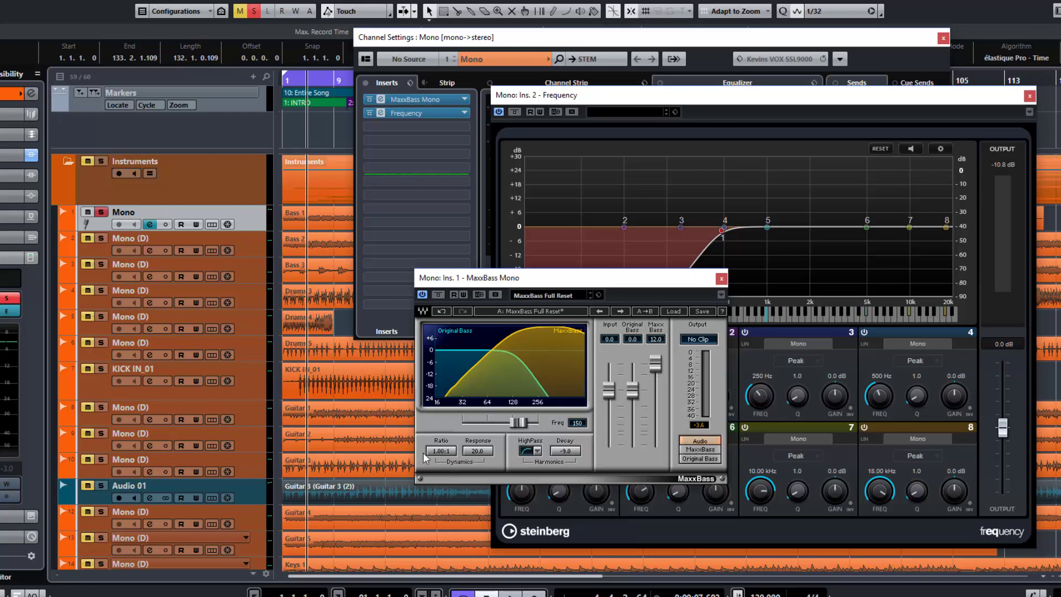
pyautogui.click(721, 278)
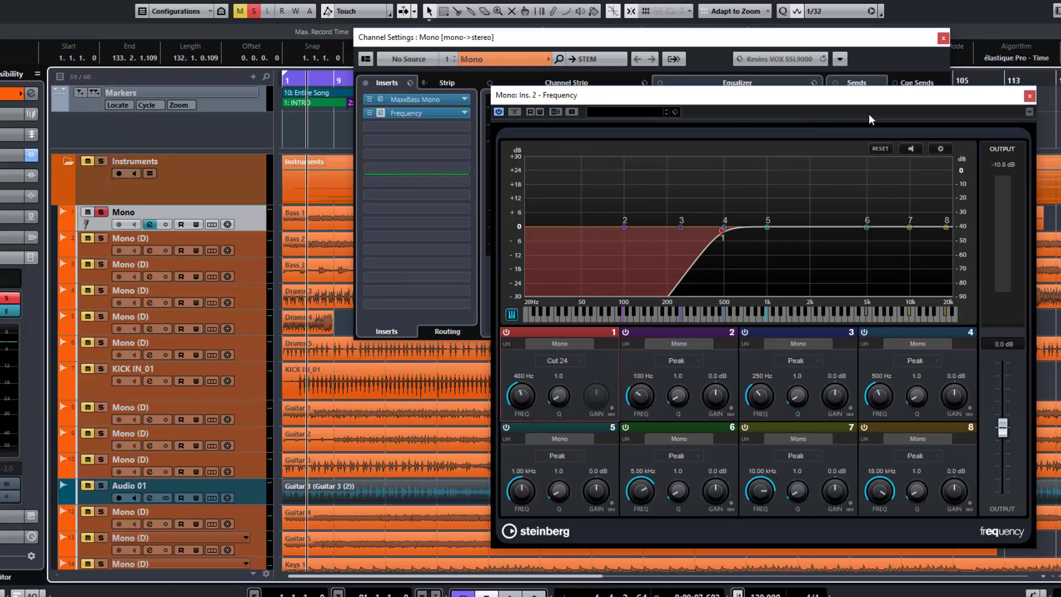
pyautogui.click(1031, 97)
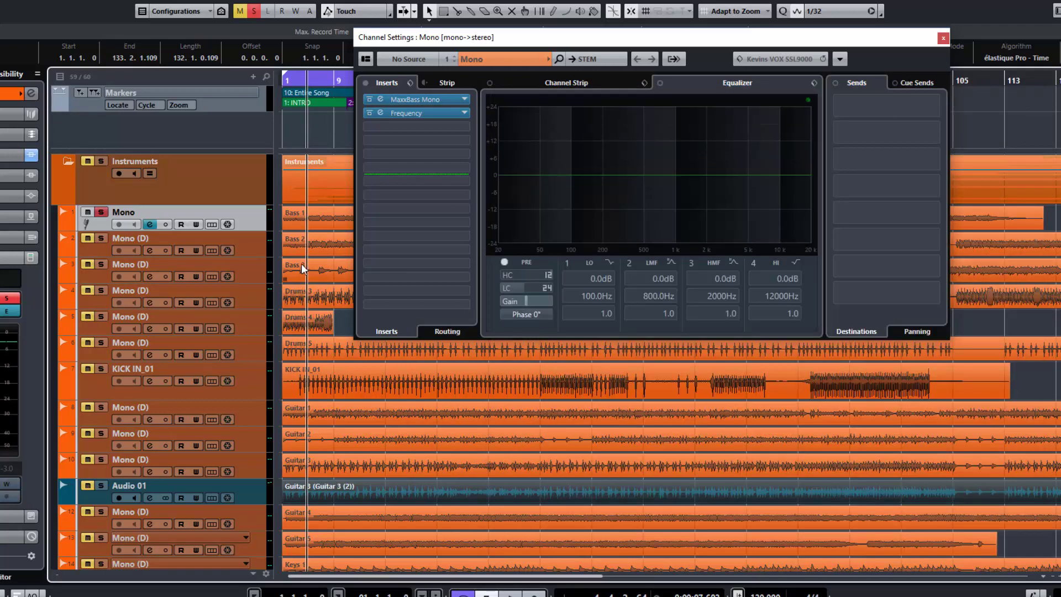
pyautogui.click(101, 212)
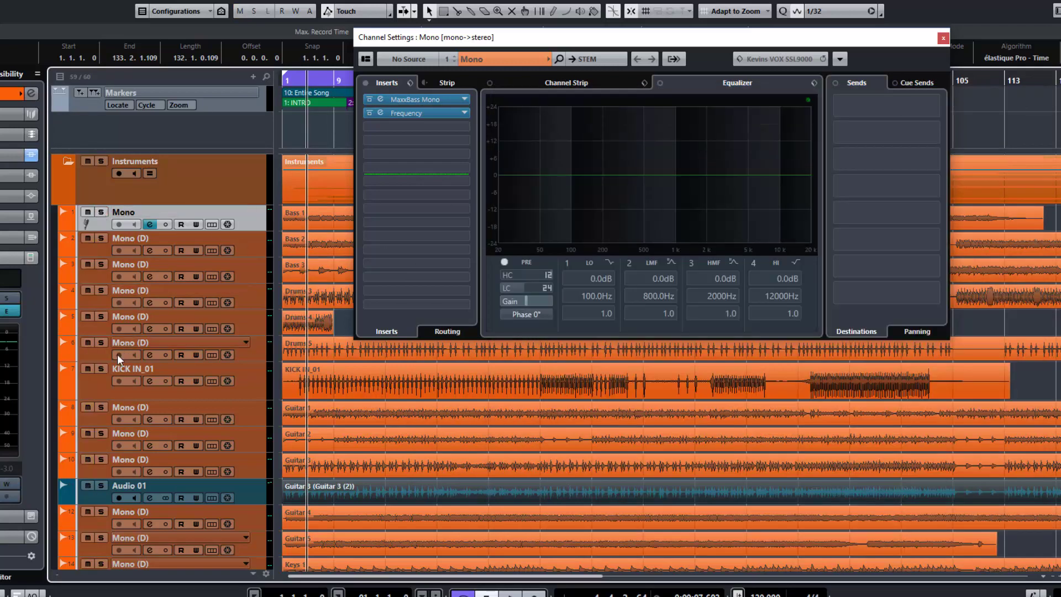
# Audition the KICK IN_01 track in solo, and solo the Mono (D) drum track directly above it instead
pyautogui.click(101, 368)
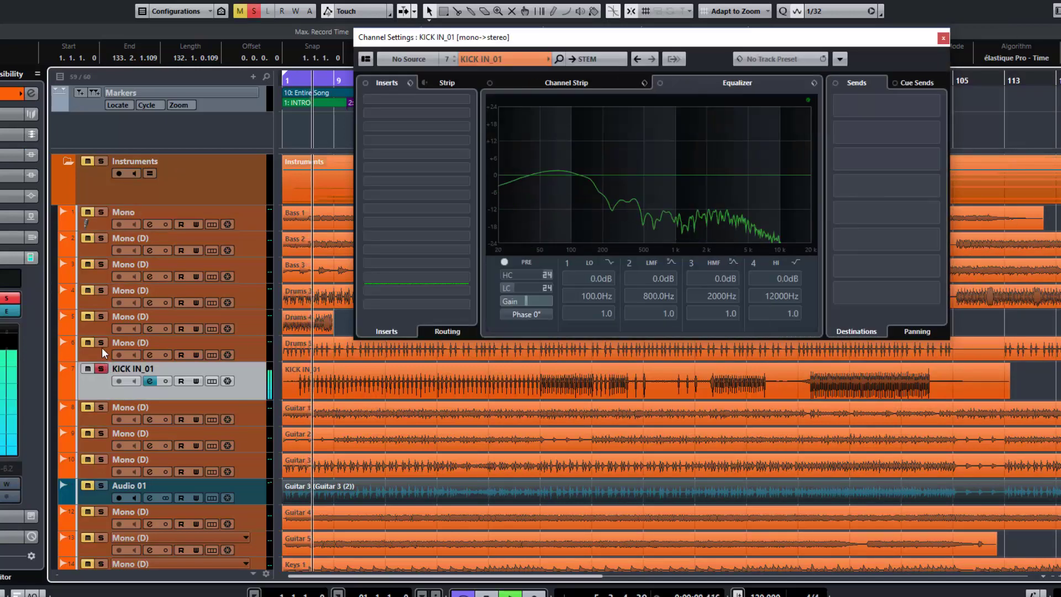
pyautogui.click(101, 343)
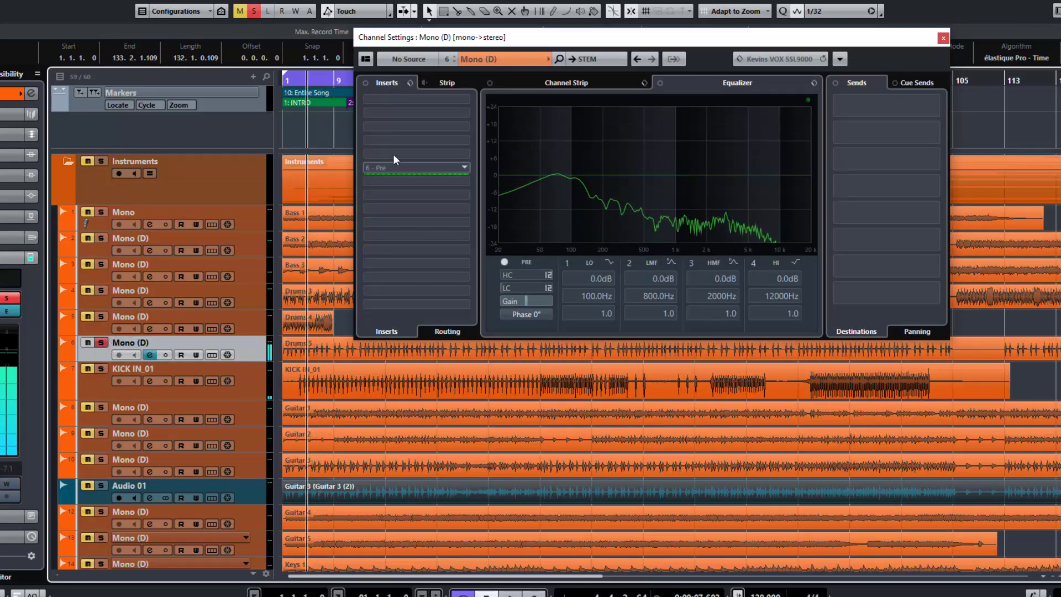
# Load MaxxBass Mono and Frequency into the first two insert slots of the soloed drum track
pyautogui.click(469, 98)
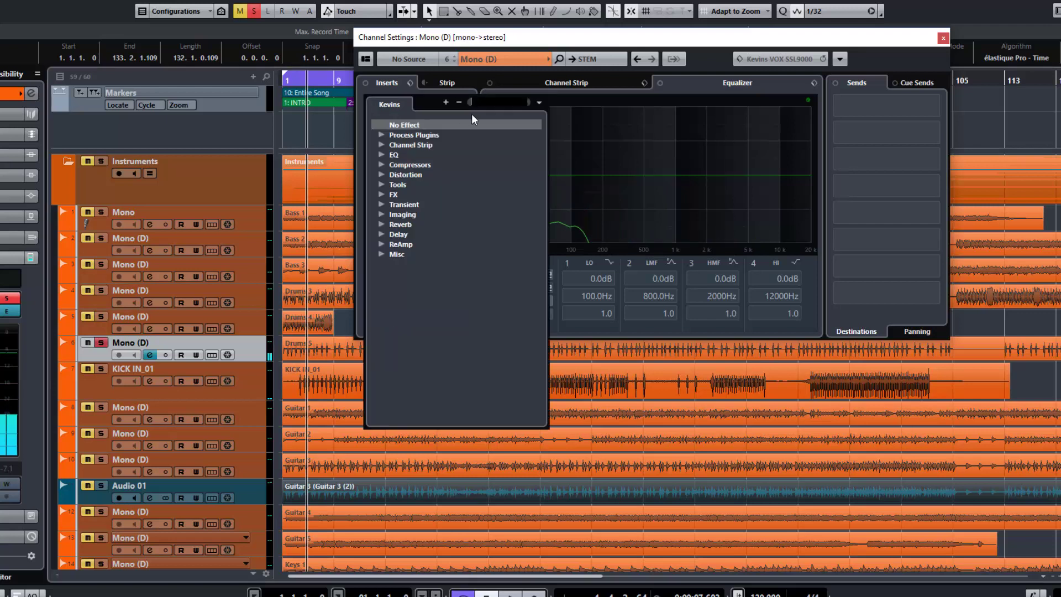
pyautogui.write('maxx')
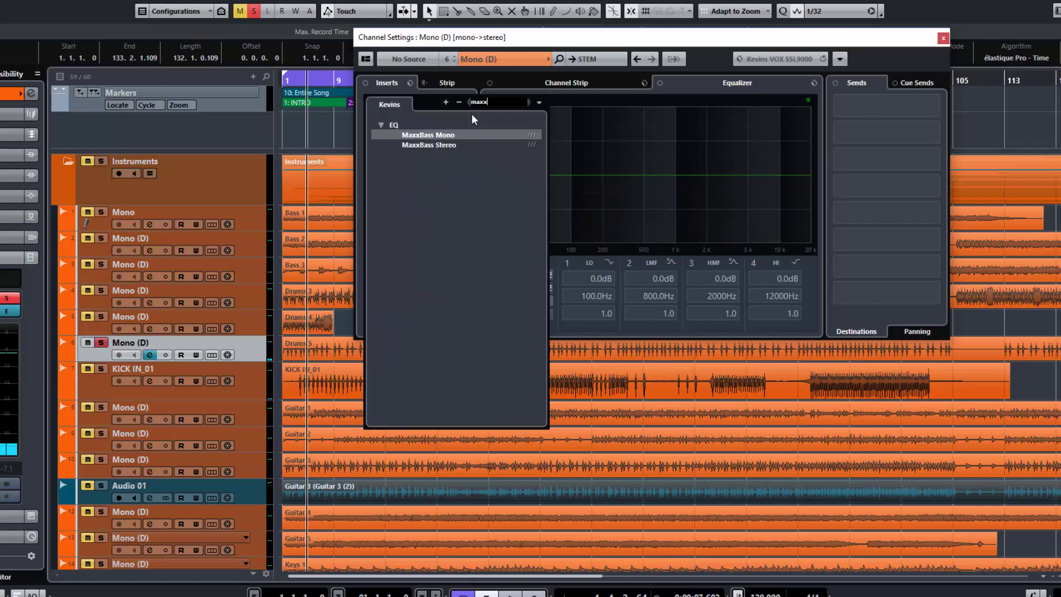
pyautogui.press('Return')
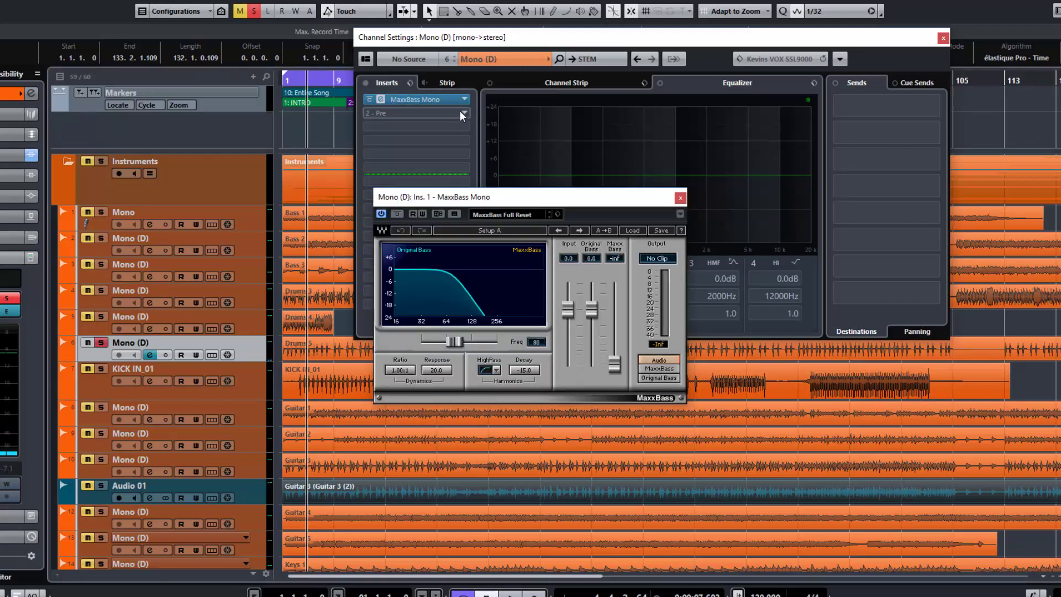
pyautogui.click(461, 113)
pyautogui.write('freq')
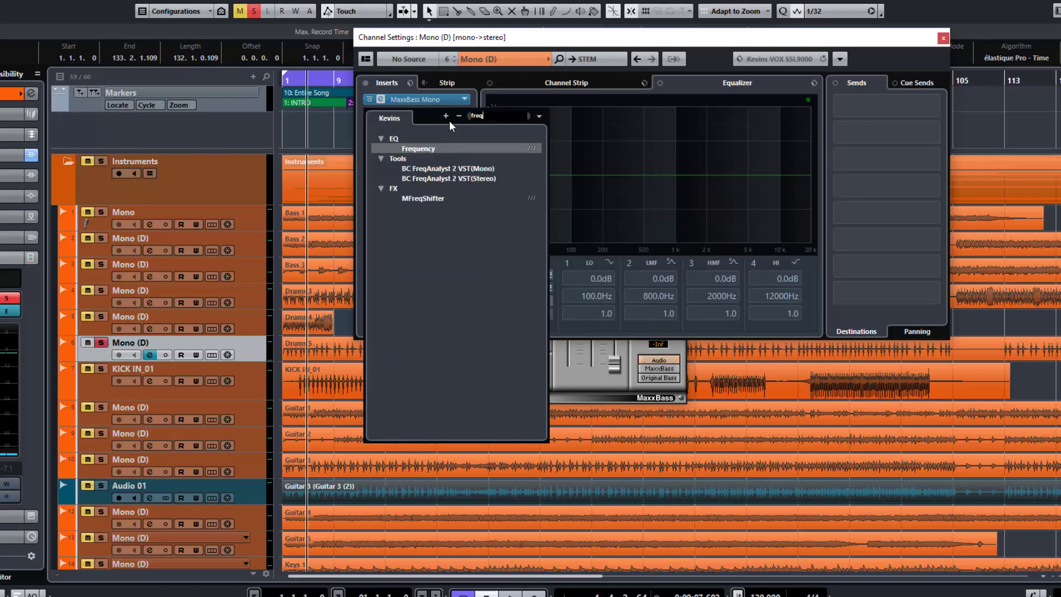
pyautogui.press('Return')
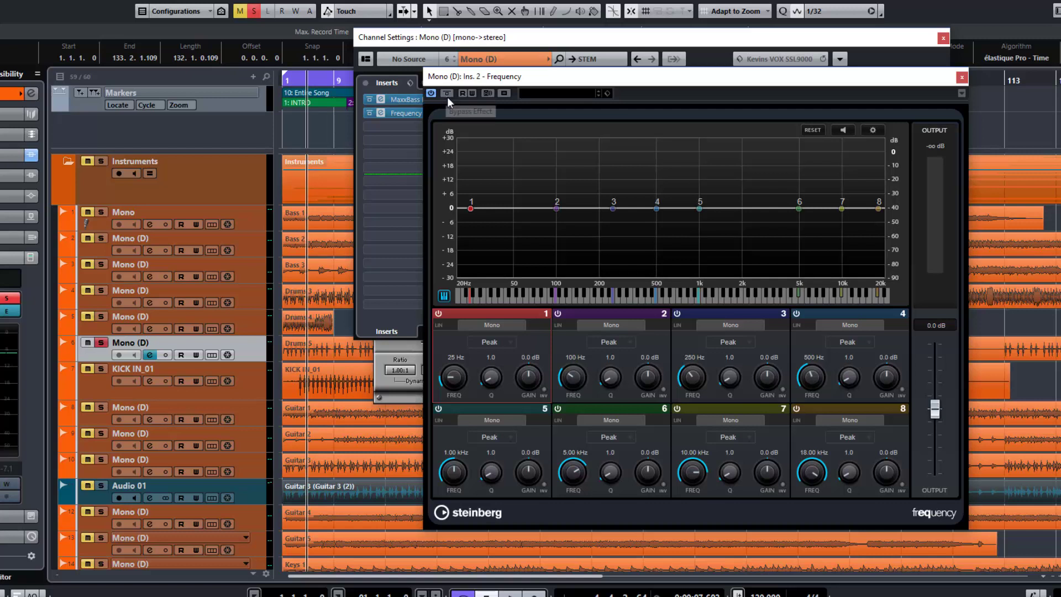
# Set Frequency's band 1 to a Cut 24 filter and raise its cutoff to 520 Hz
pyautogui.click(499, 343)
pyautogui.click(499, 383)
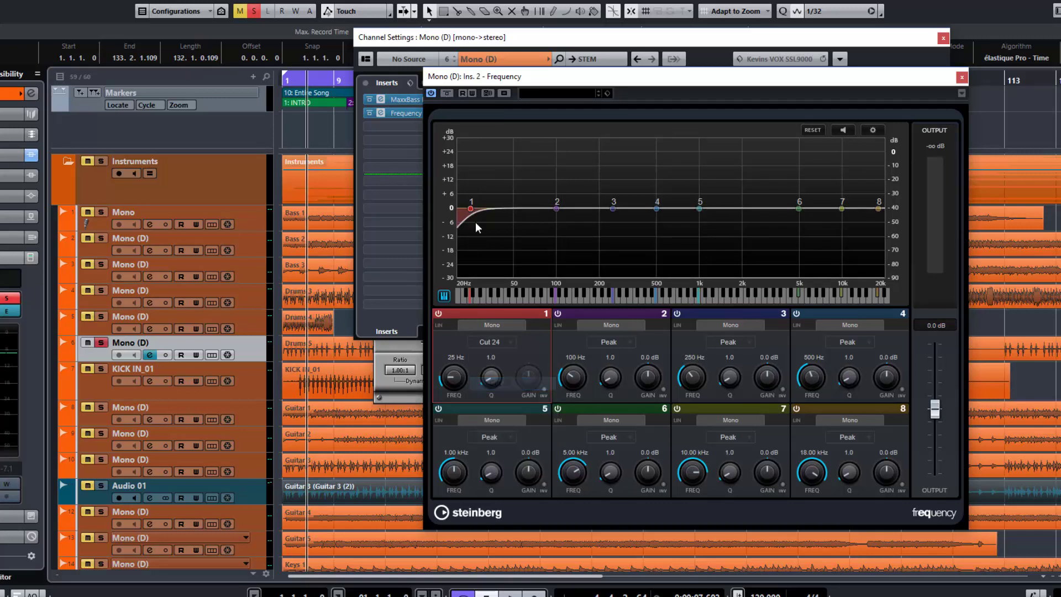
pyautogui.moveTo(471, 208); pyautogui.dragTo(661, 212)
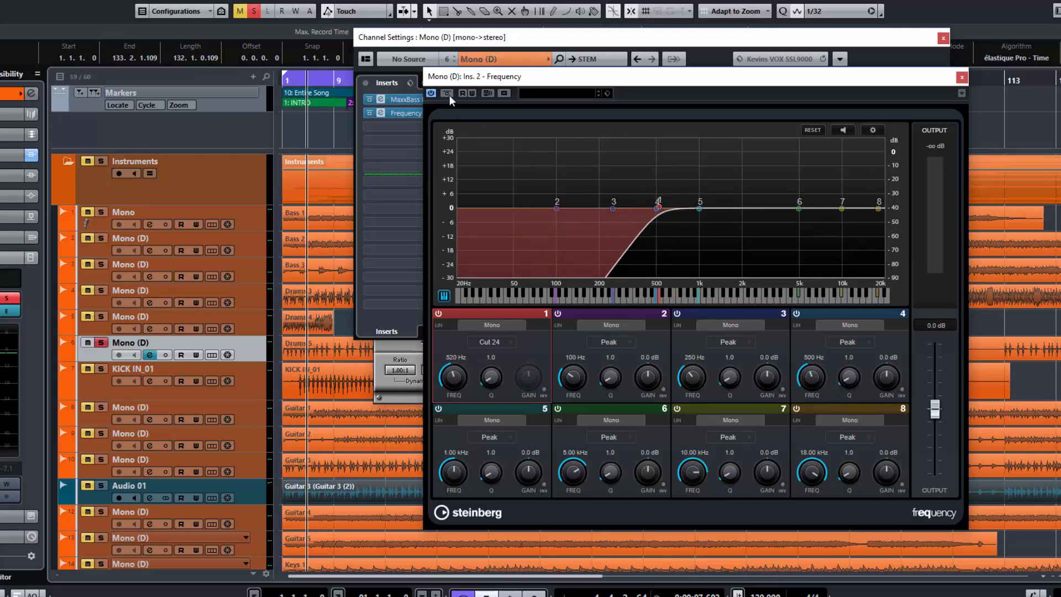
# Play the drum track with MaxxBass bypassed, comparing the sound with Frequency's band 1 low cut on and off
pyautogui.click(390, 349)
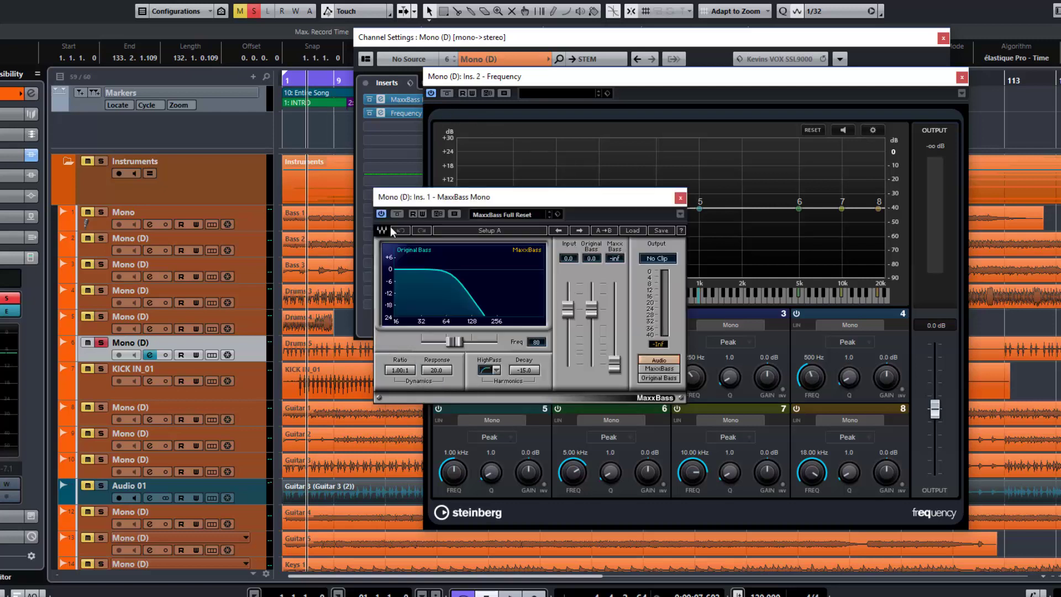
pyautogui.click(456, 82)
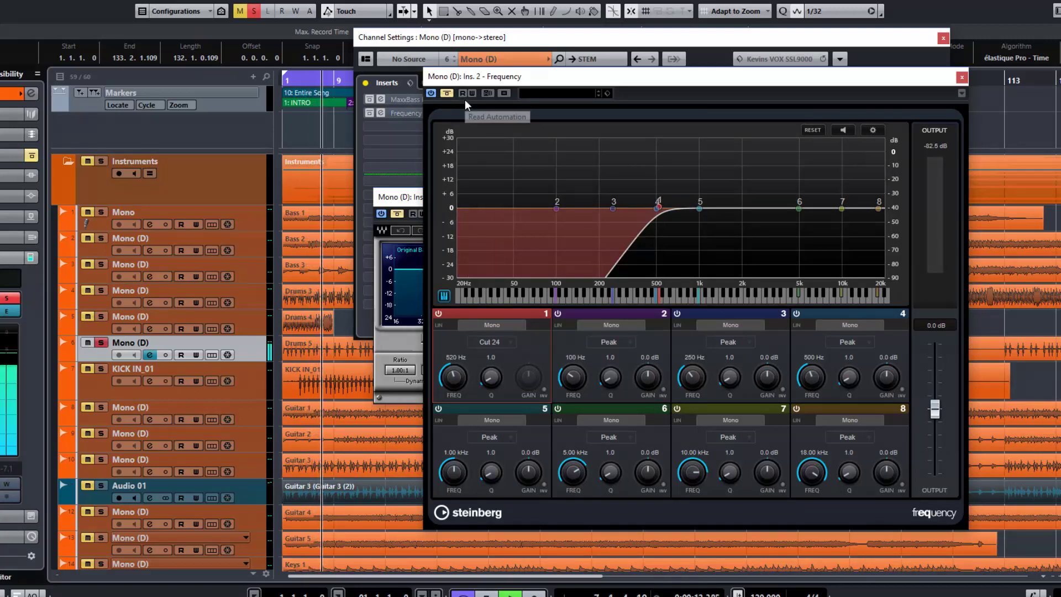
pyautogui.click(447, 92)
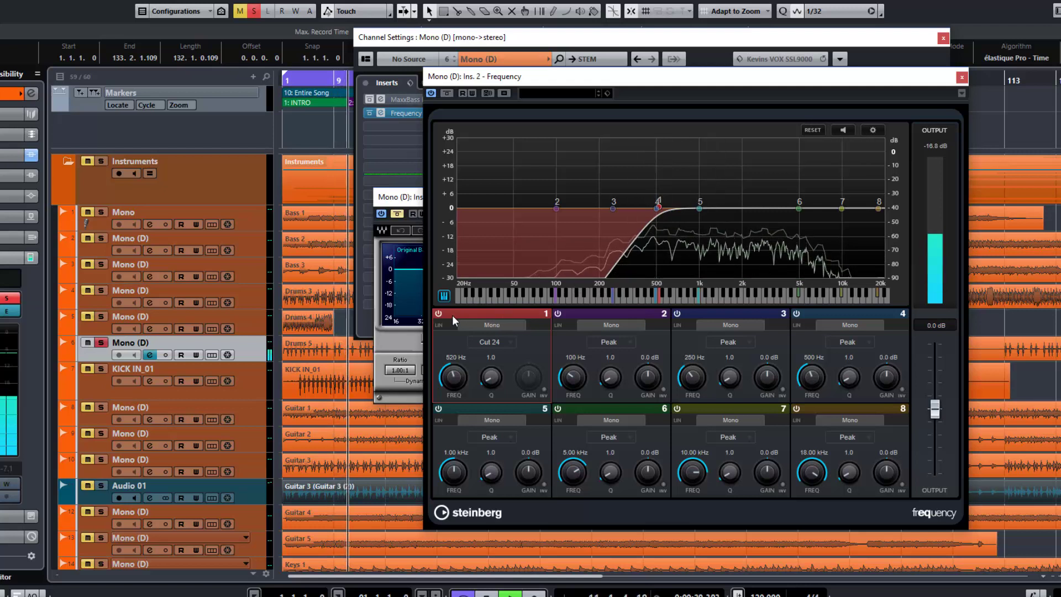
pyautogui.click(439, 314)
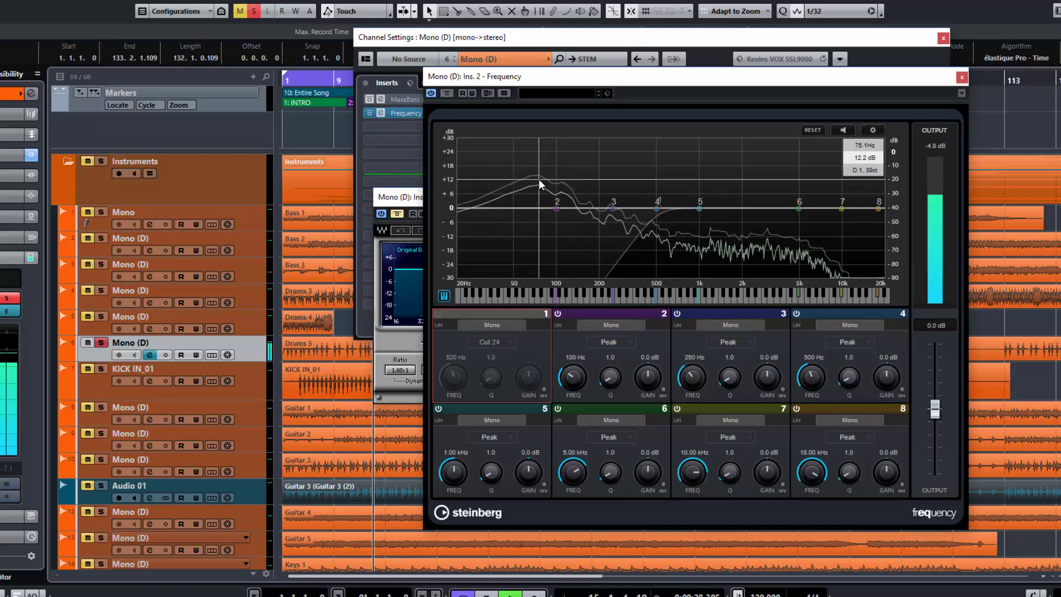
pyautogui.press('space')
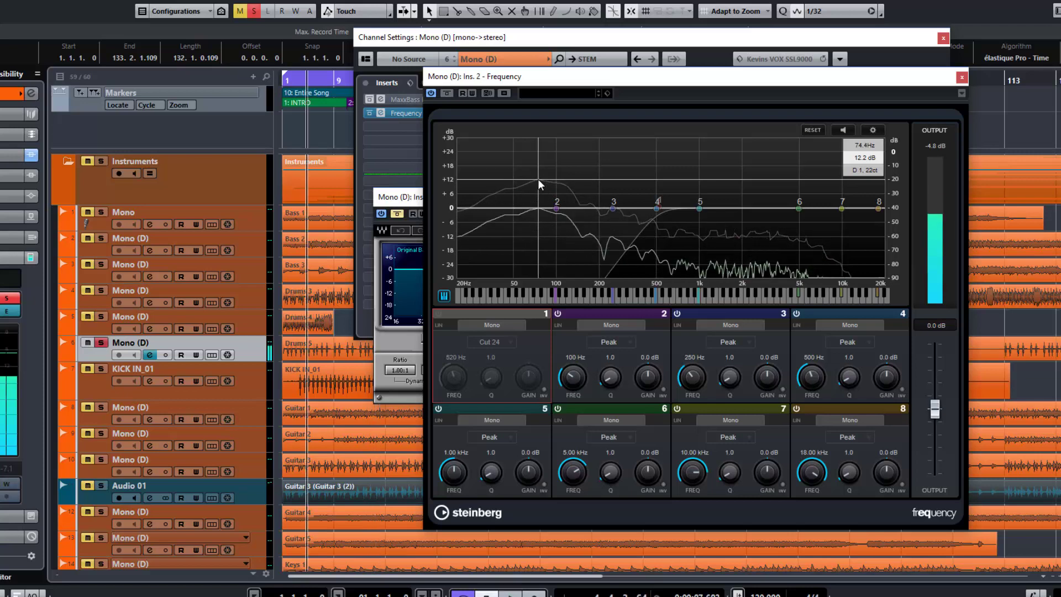
# Move the MaxxBass window clear of the Frequency EQ and reactivate the band 1 low cut during playback
pyautogui.click(415, 199)
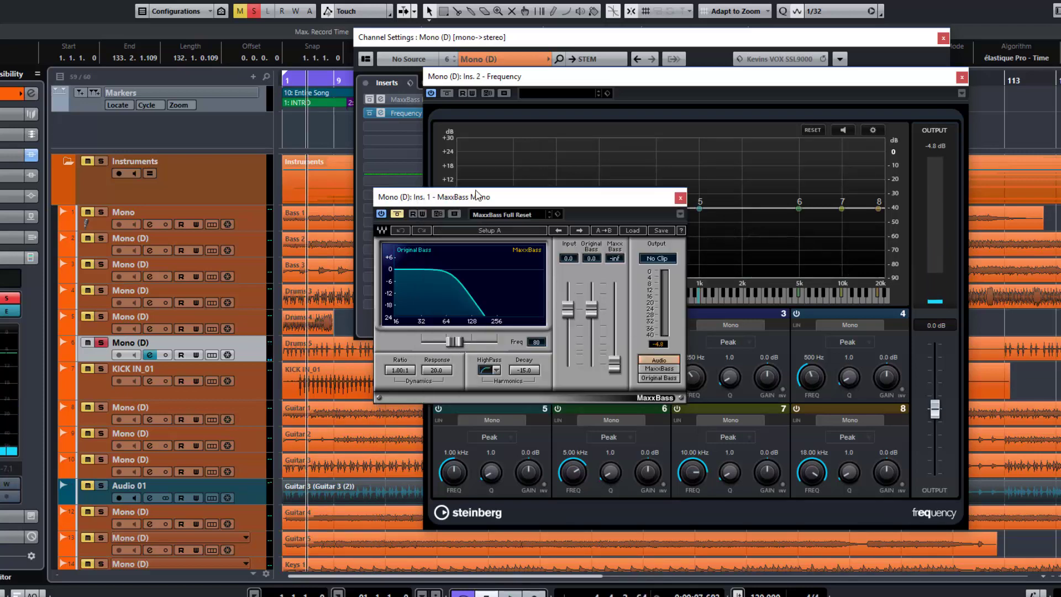
pyautogui.moveTo(478, 199); pyautogui.dragTo(403, 182)
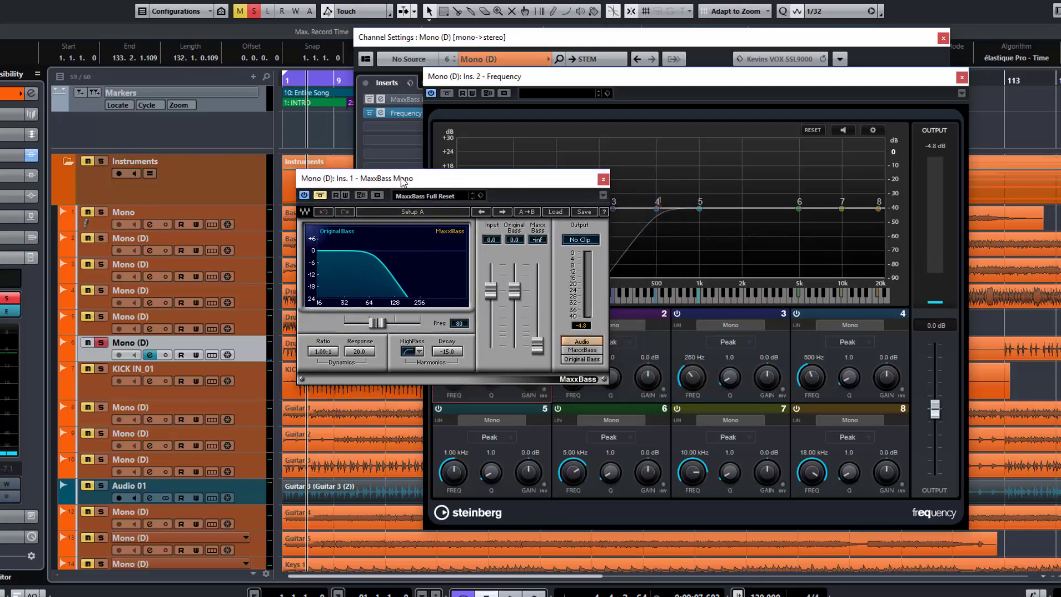
pyautogui.click(505, 72)
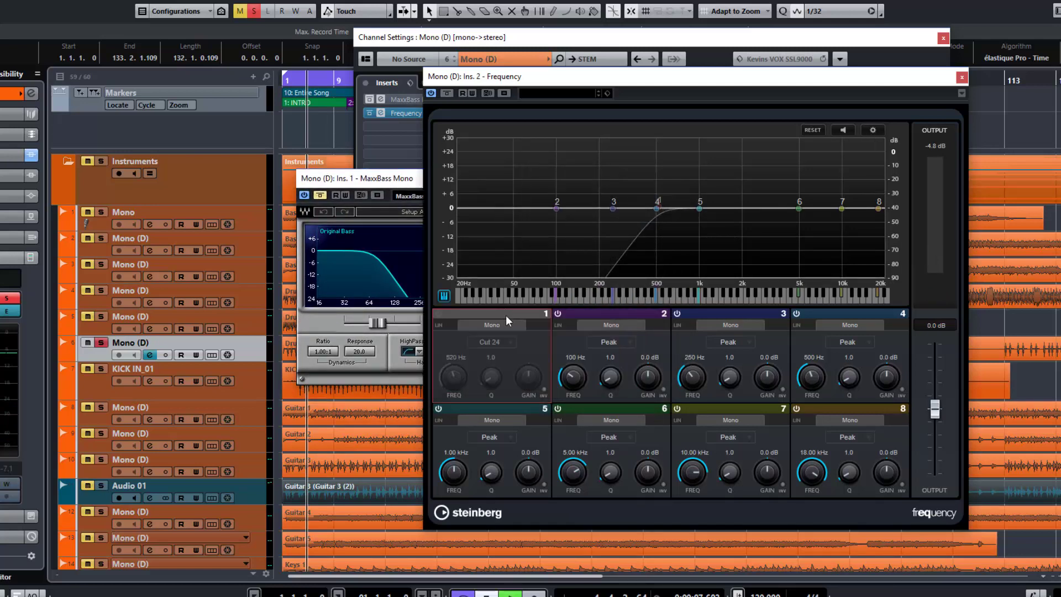
pyautogui.press('space')
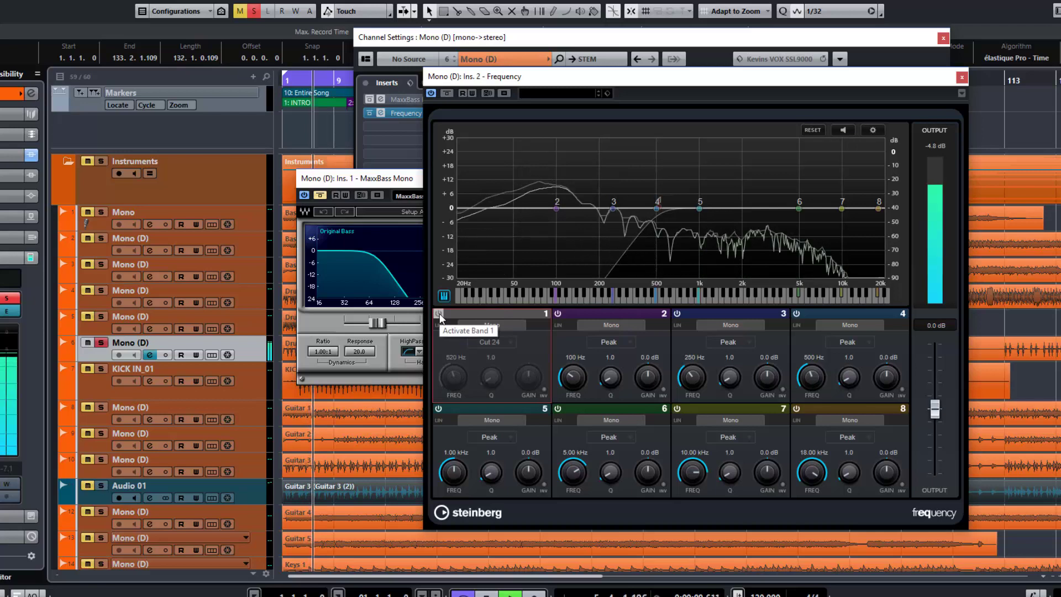
pyautogui.click(439, 313)
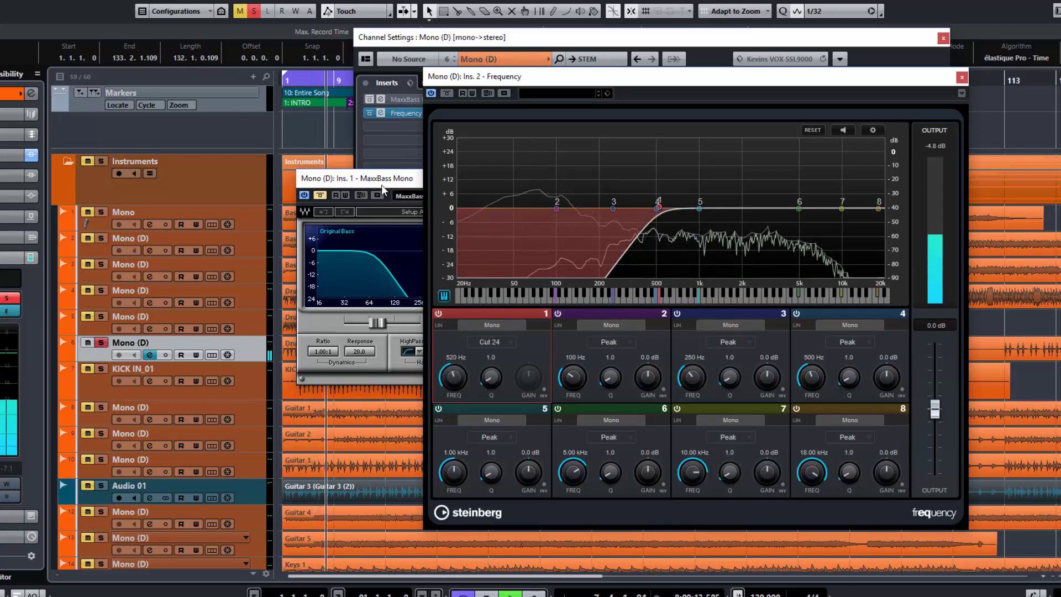
# Take MaxxBass out of bypass during playback, raise the MaxxBass level to 10.1 and lower the input to -5.1
pyautogui.moveTo(382, 182); pyautogui.dragTo(406, 228)
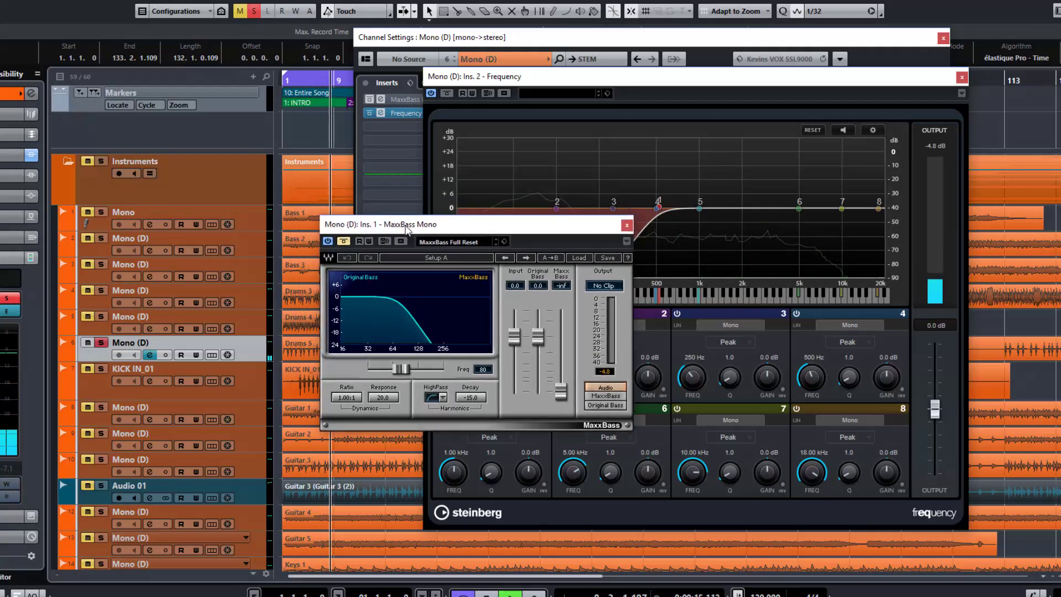
pyautogui.click(344, 241)
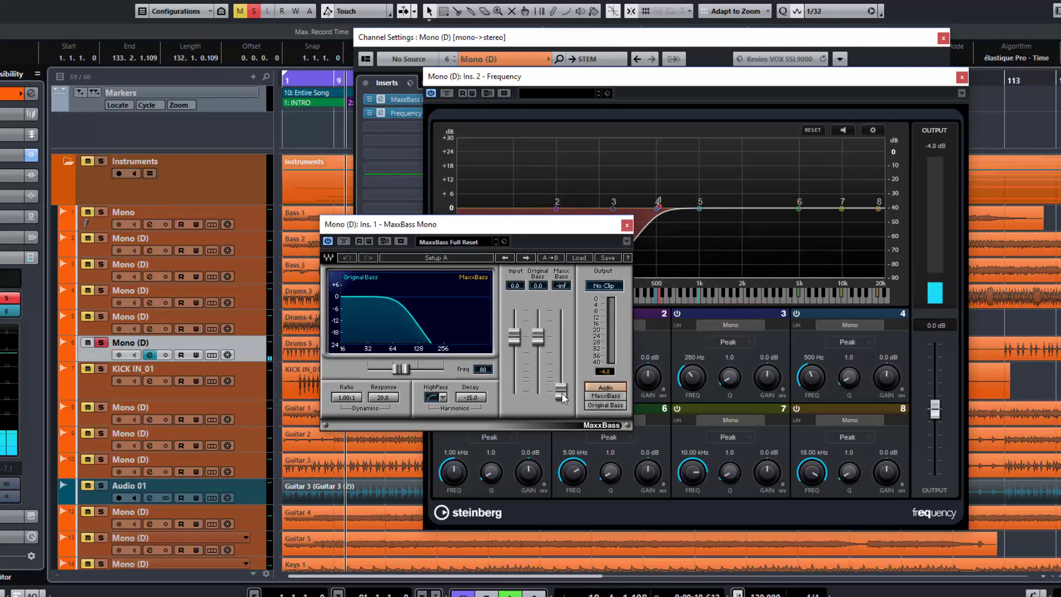
pyautogui.moveTo(562, 394); pyautogui.dragTo(514, 347)
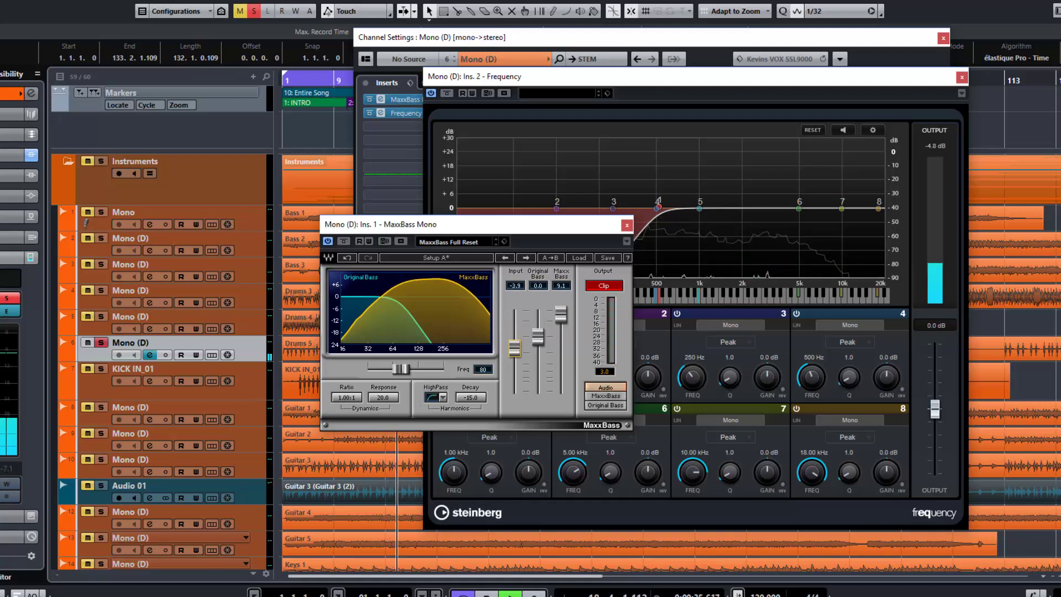
pyautogui.click(607, 285)
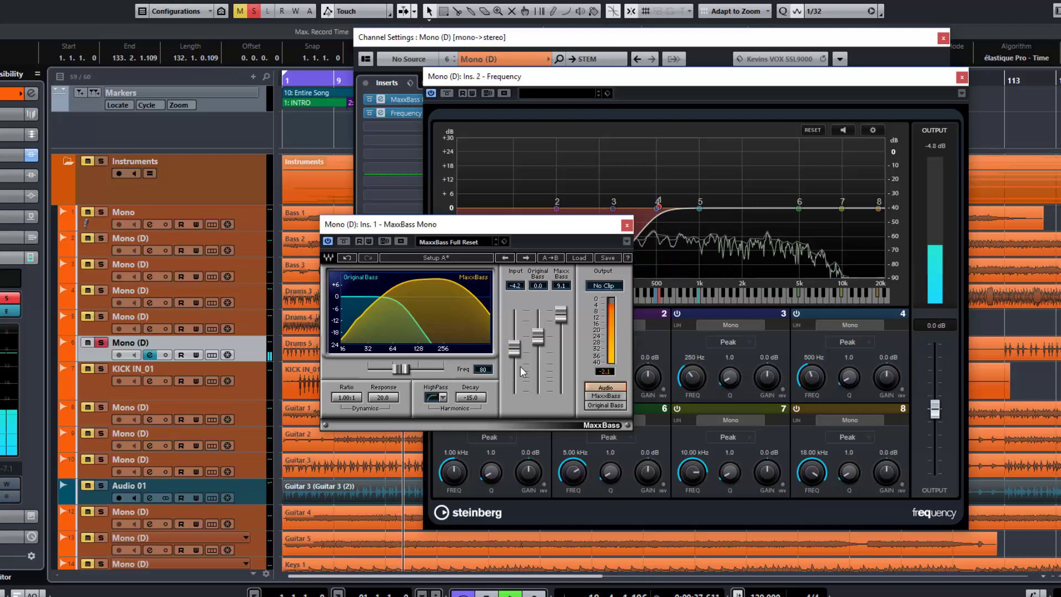
pyautogui.moveTo(512, 354); pyautogui.dragTo(512, 356)
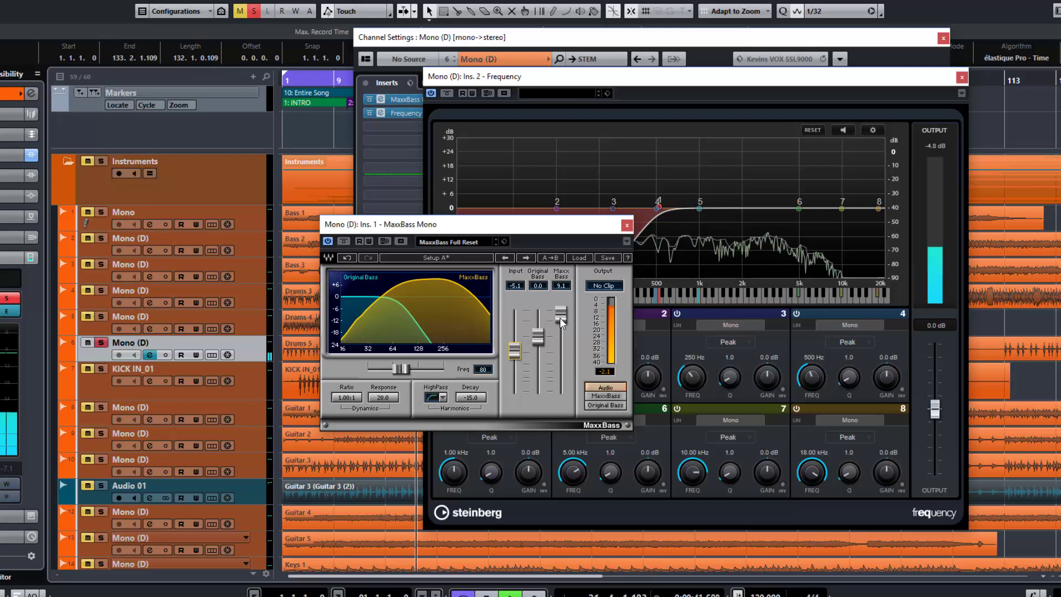
pyautogui.moveTo(561, 319); pyautogui.dragTo(560, 315)
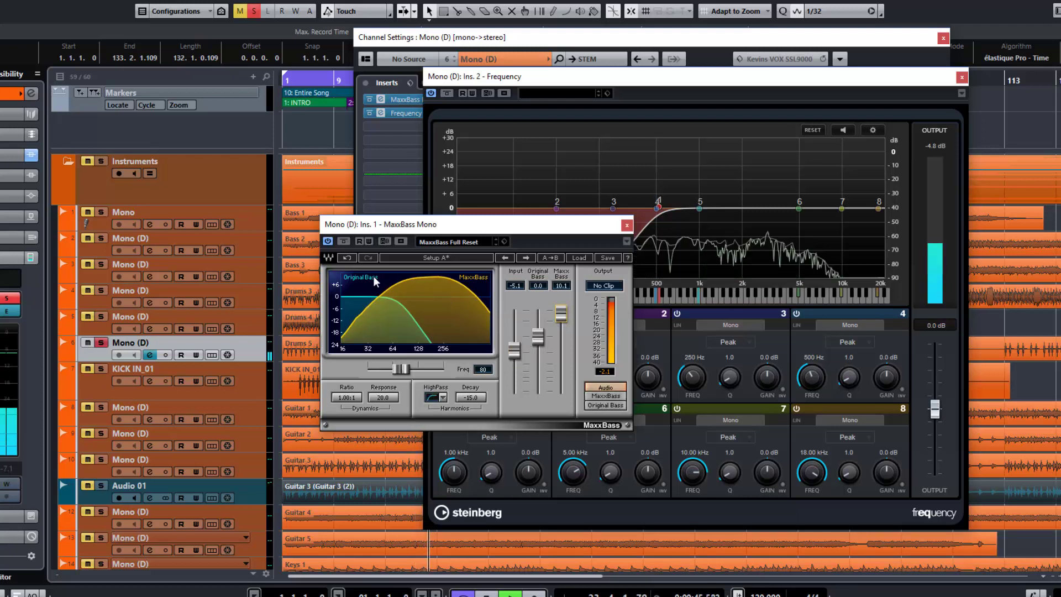
# Compare the low-cut drums with MaxxBass bypassed and engaged, returning the input to 0.0 and lowering the MaxxBass level to 3.7
pyautogui.click(344, 241)
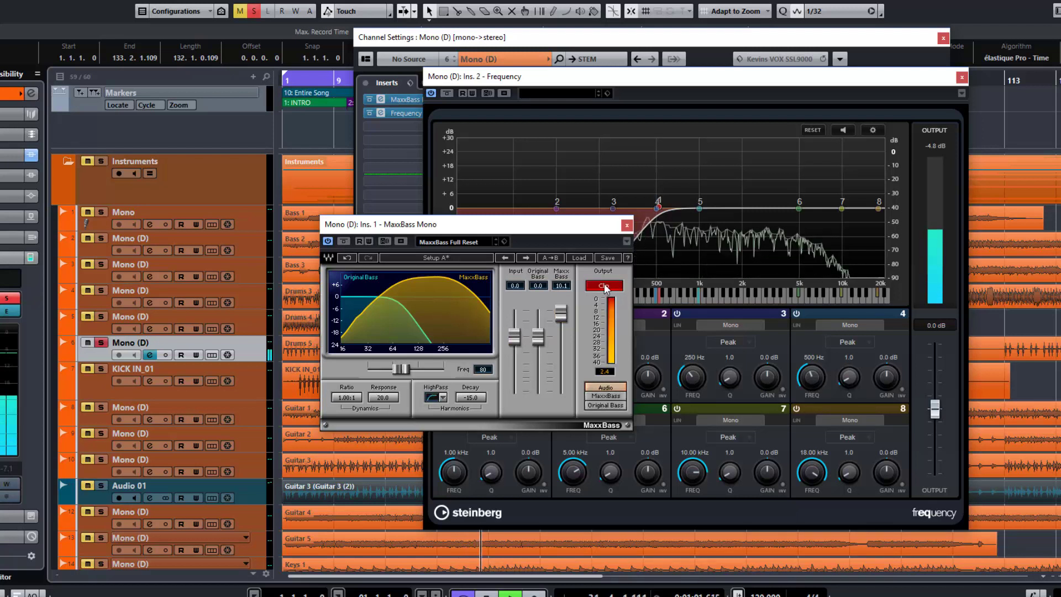
pyautogui.moveTo(564, 314); pyautogui.dragTo(561, 328)
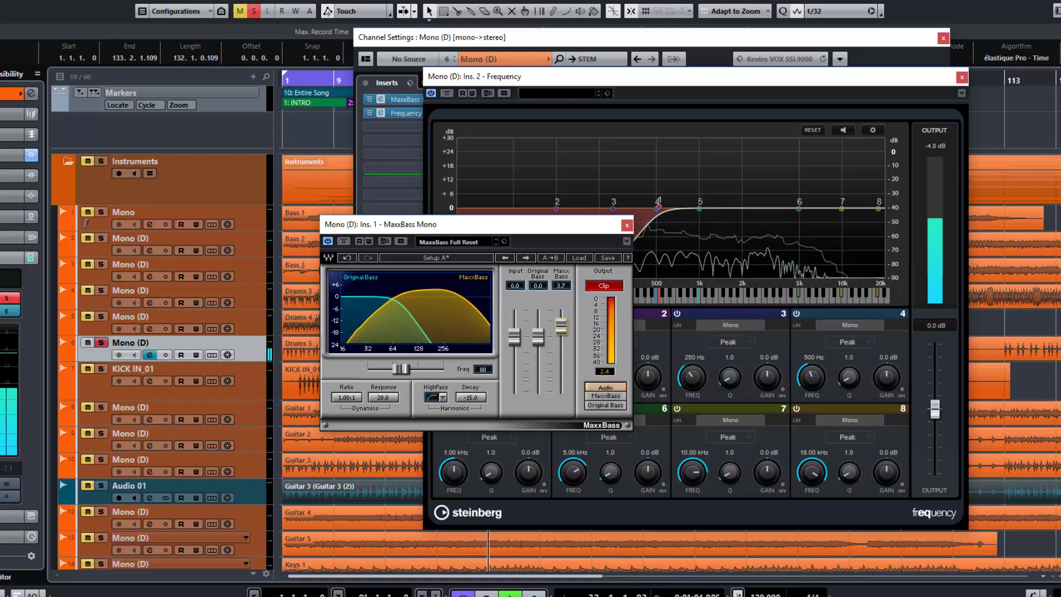
pyautogui.click(344, 241)
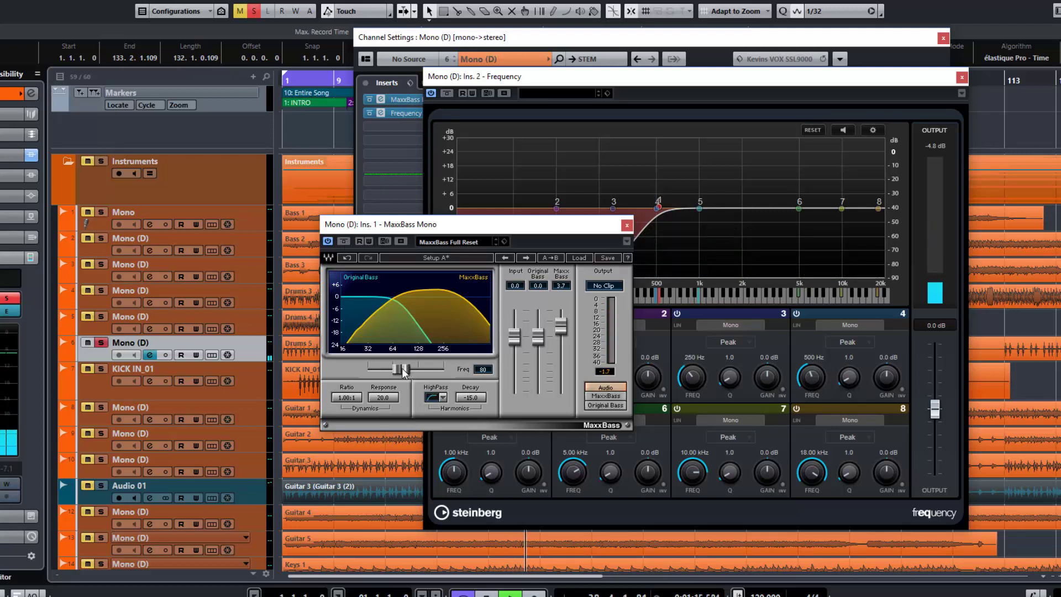
# Set MaxxBass's crossover frequency to 127, clear the clip indicator, and bypass the effect for comparison
pyautogui.moveTo(404, 371)
pyautogui.mouseDown()
pyautogui.moveTo(438, 369)
pyautogui.moveTo(418, 370)
pyautogui.mouseUp()
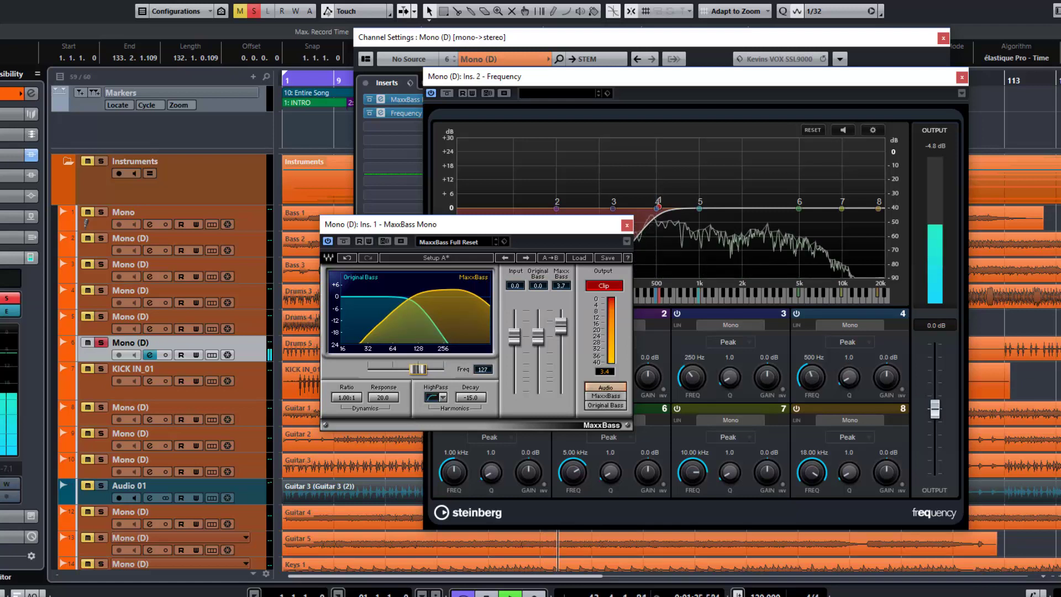
pyautogui.click(604, 285)
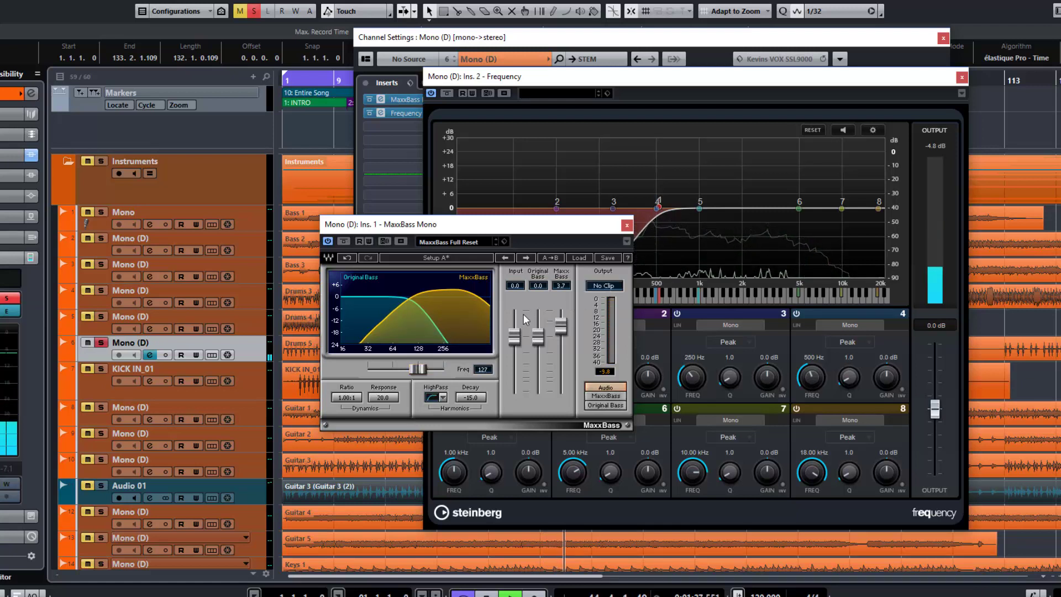
pyautogui.click(344, 241)
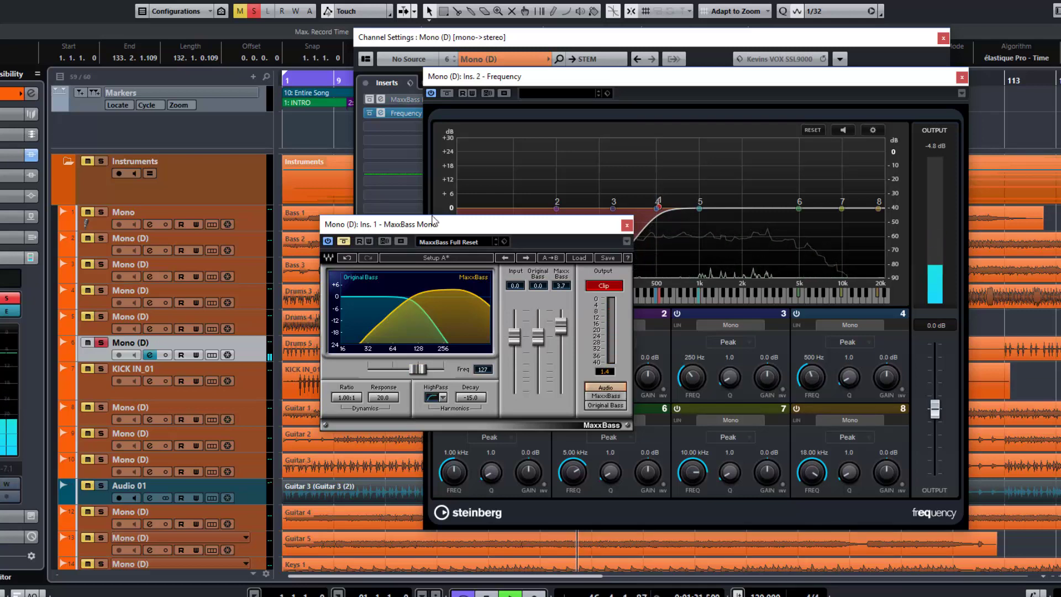
# Lower the Frequency EQ's band 1 low cut to 385 Hz, reposition the MaxxBass window over the lower EQ bands, and start playback
pyautogui.moveTo(434, 222); pyautogui.dragTo(219, 237)
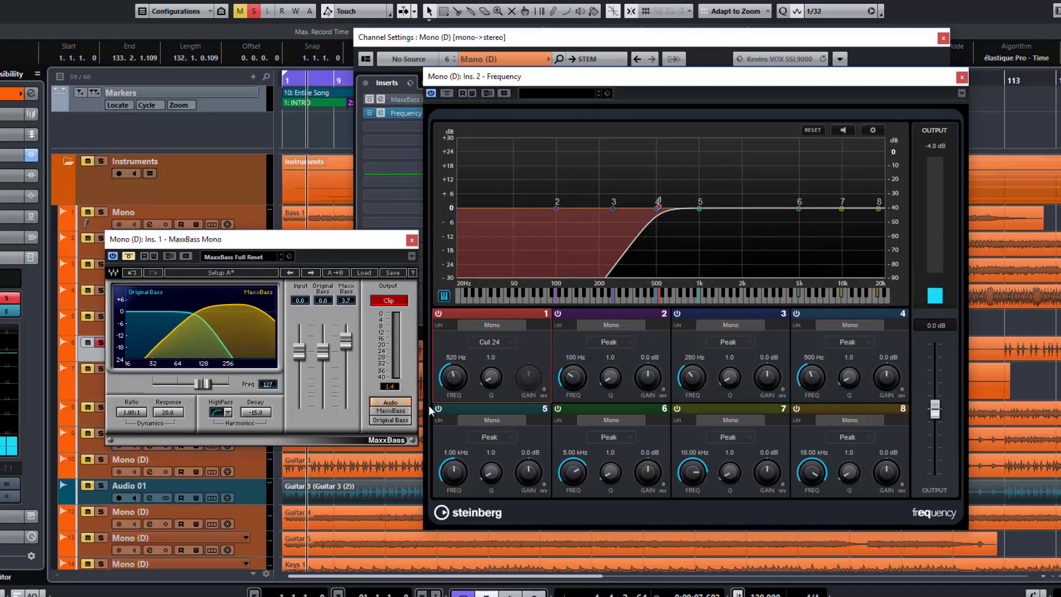
pyautogui.scroll(-4, 457, 377)
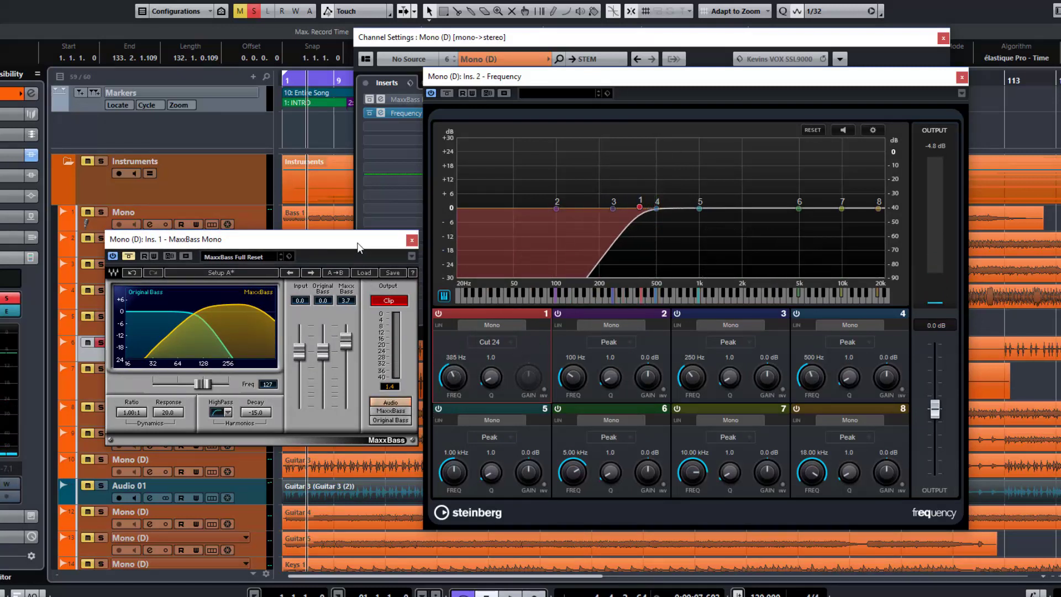
pyautogui.moveTo(370, 244); pyautogui.dragTo(385, 244)
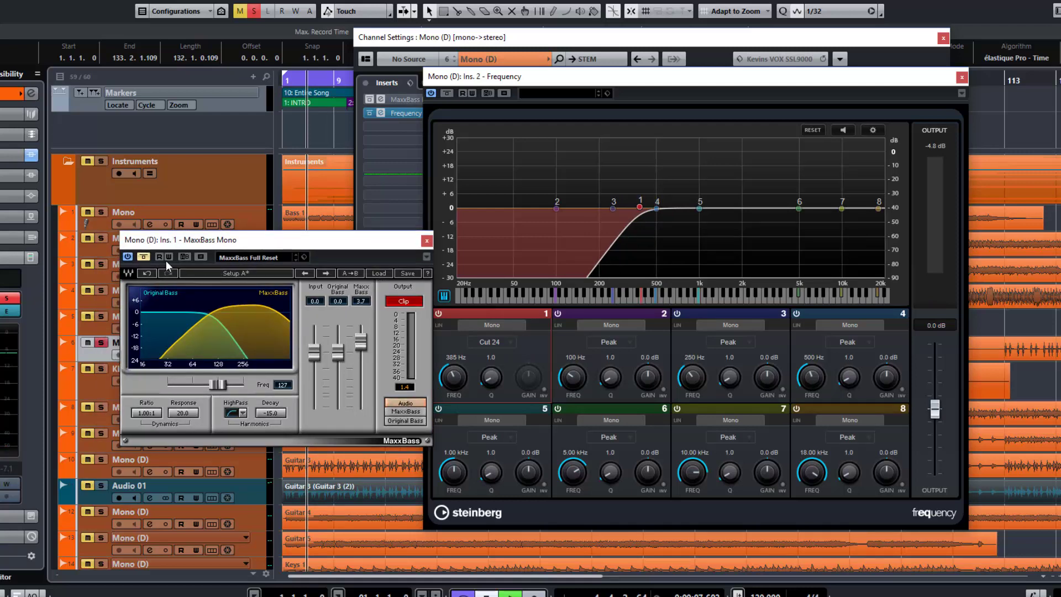
pyautogui.press('space')
pyautogui.moveTo(243, 240); pyautogui.dragTo(496, 318)
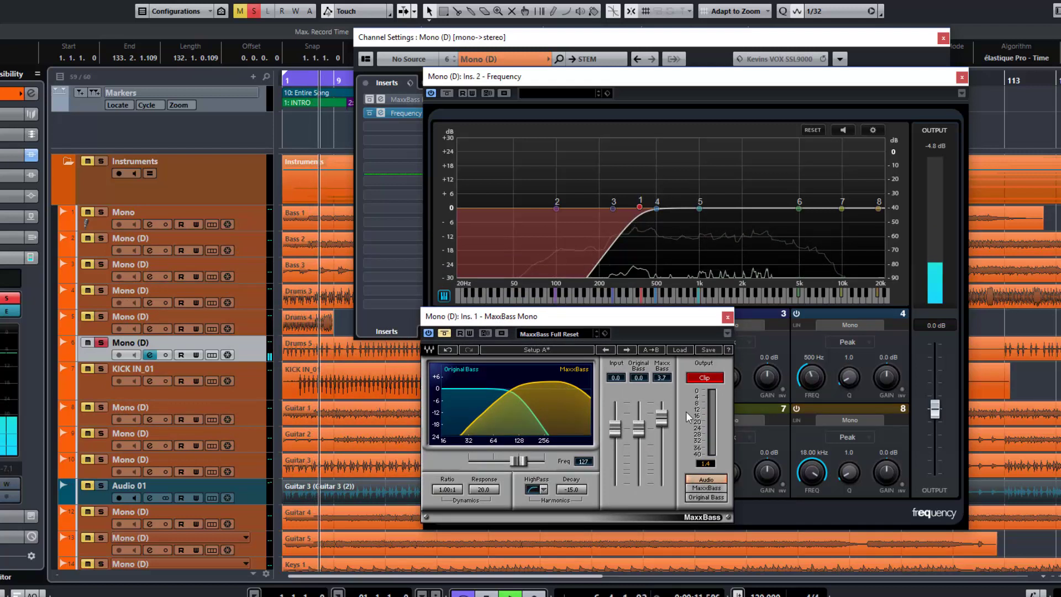
# Compare the low-cut drums with MaxxBass bypassed and engaged during playback, clearing the clip indicator and leaving the effect engaged
pyautogui.click(704, 378)
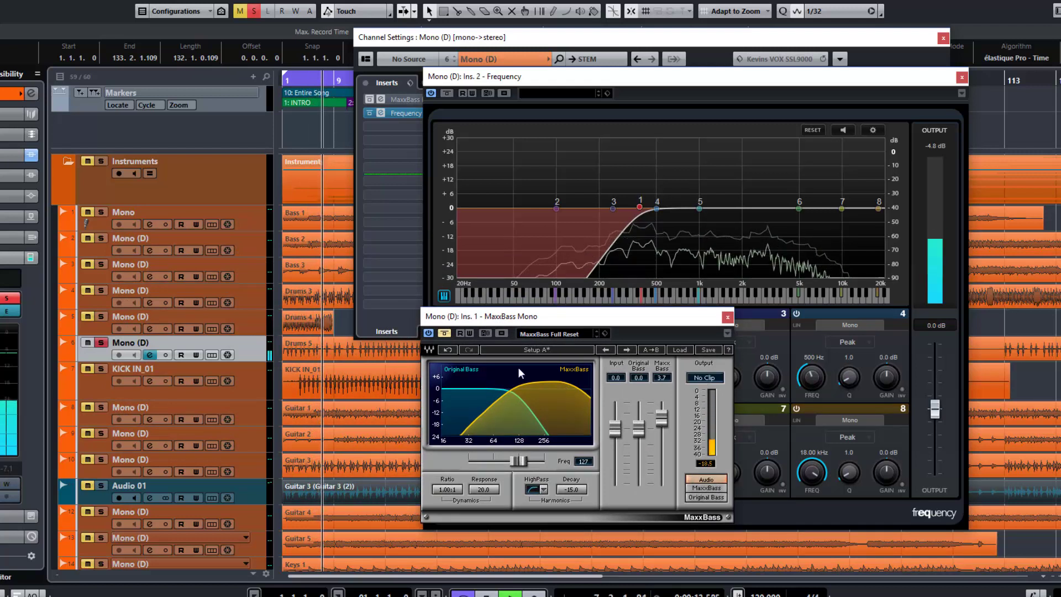
pyautogui.click(445, 334)
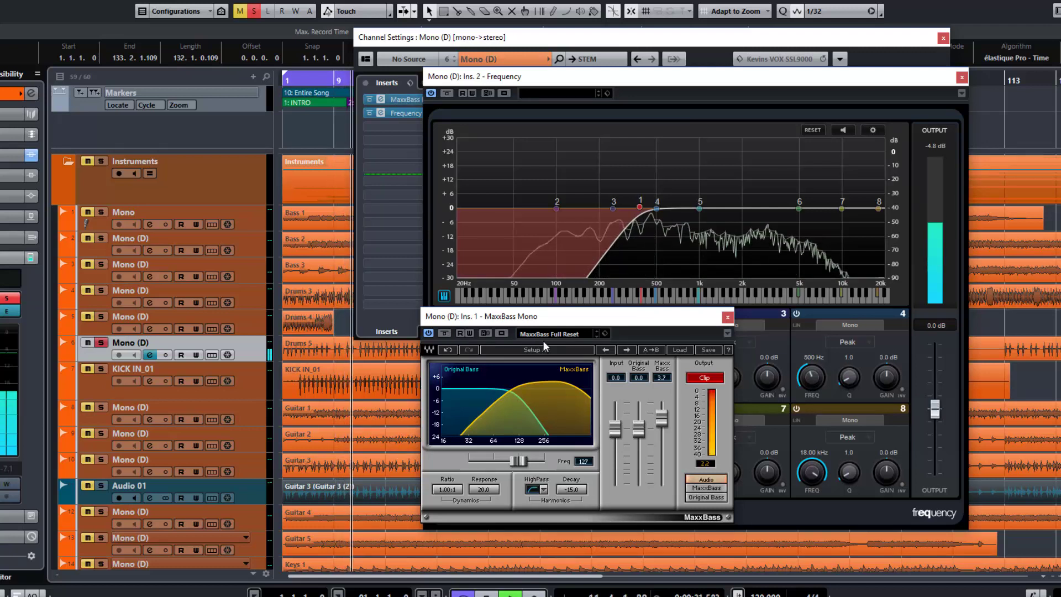
pyautogui.click(705, 378)
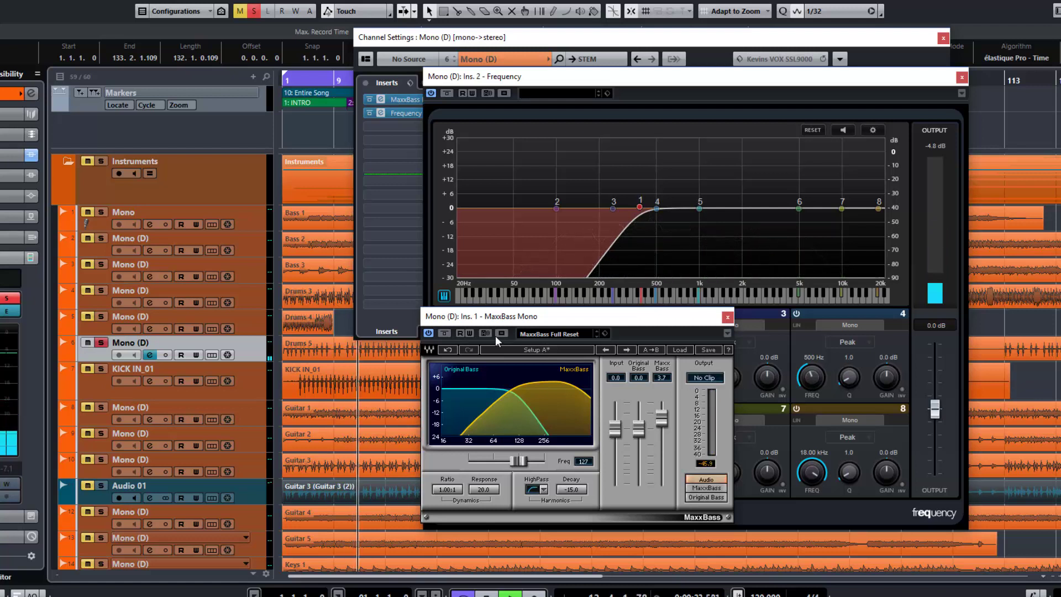
pyautogui.click(445, 334)
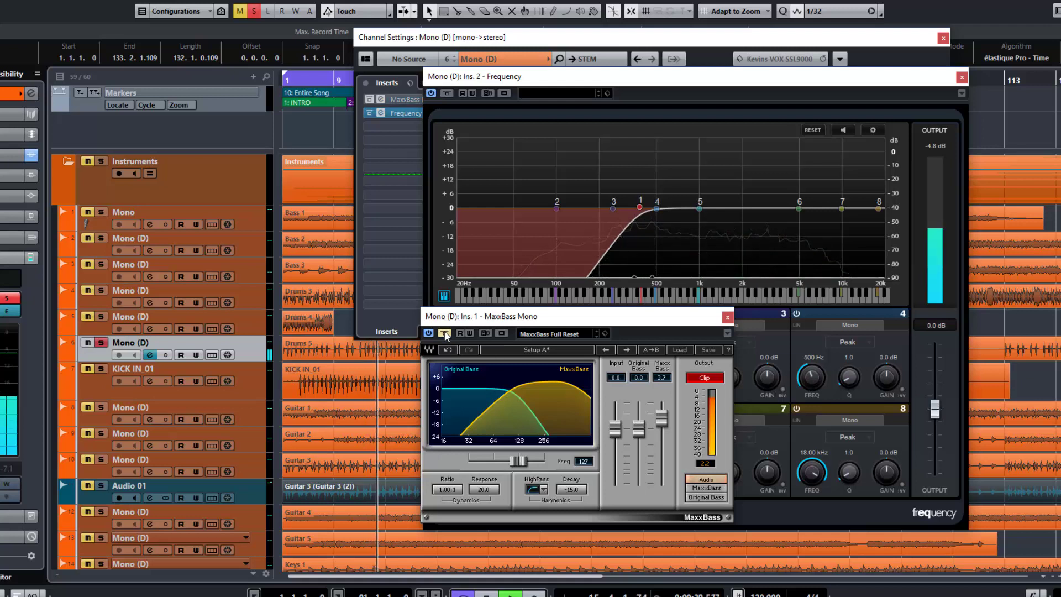
pyautogui.click(444, 331)
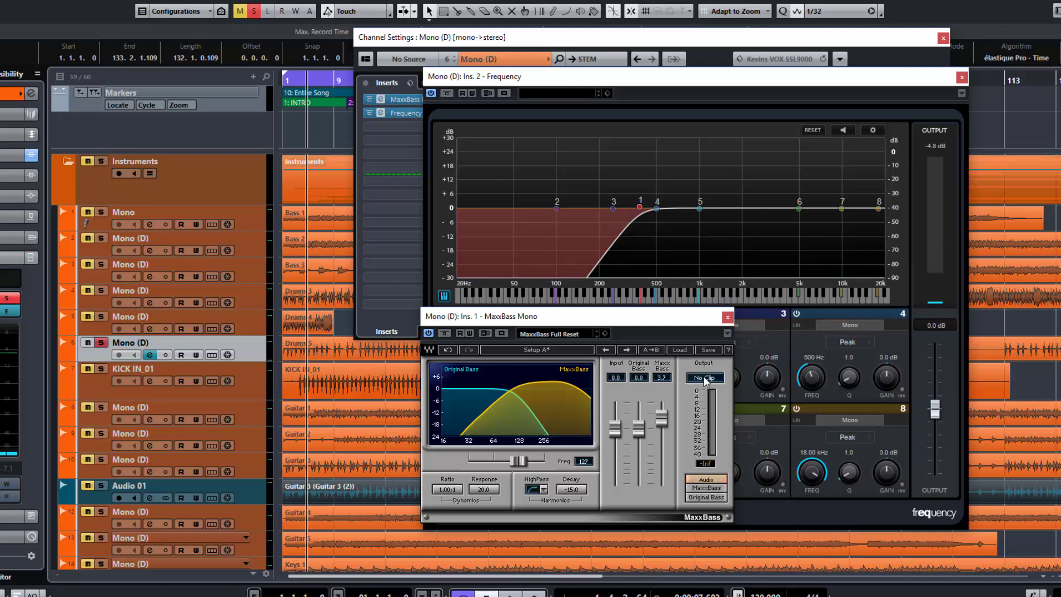
# Load the Parker Kick RX preset in MaxxBass and compare the low-cut drums with the effect engaged and bypassed
pyautogui.click(573, 334)
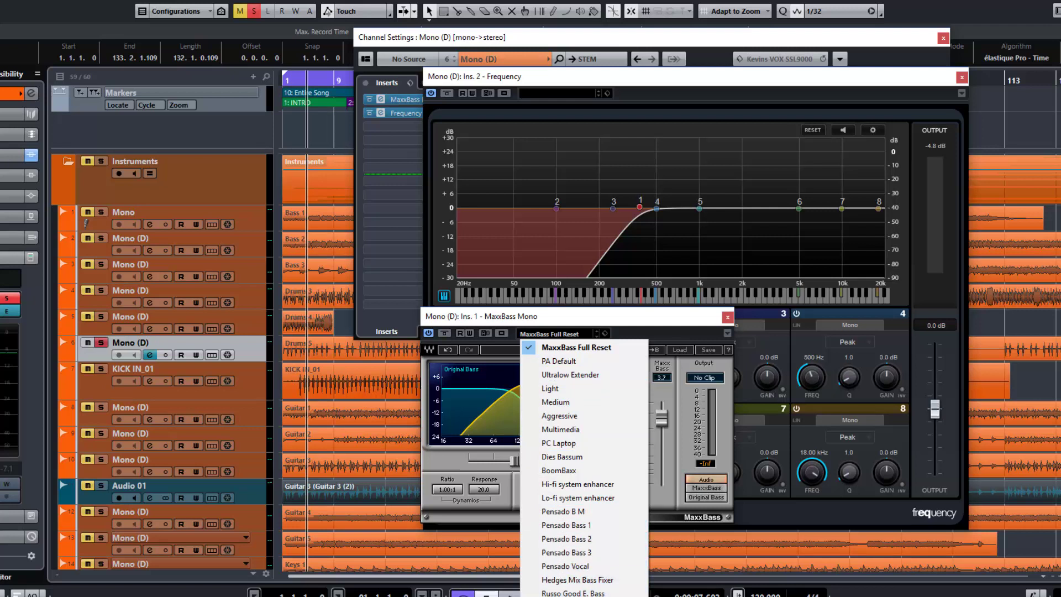
pyautogui.click(569, 596)
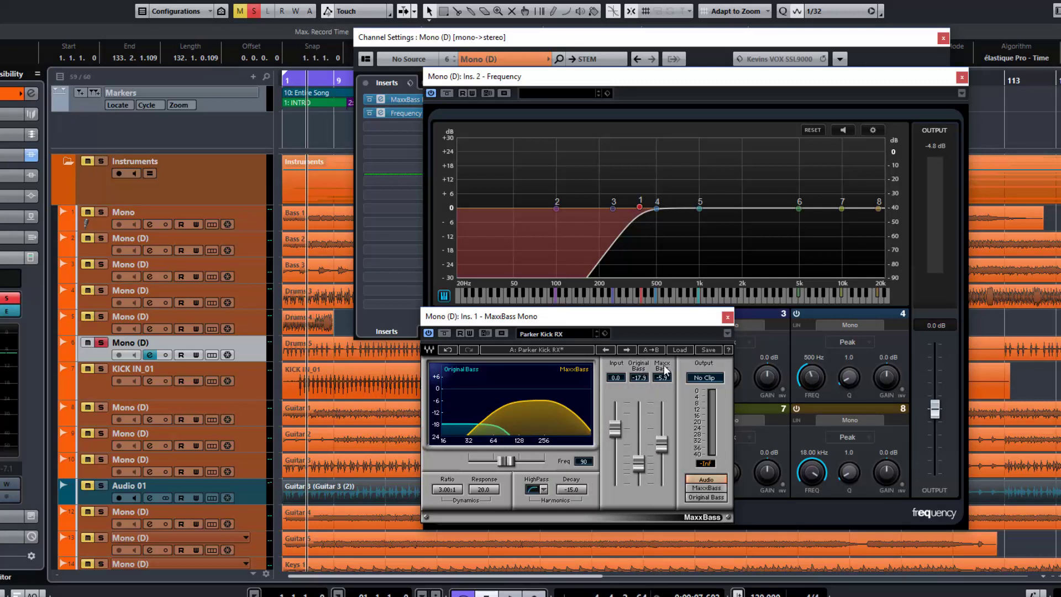
pyautogui.click(445, 333)
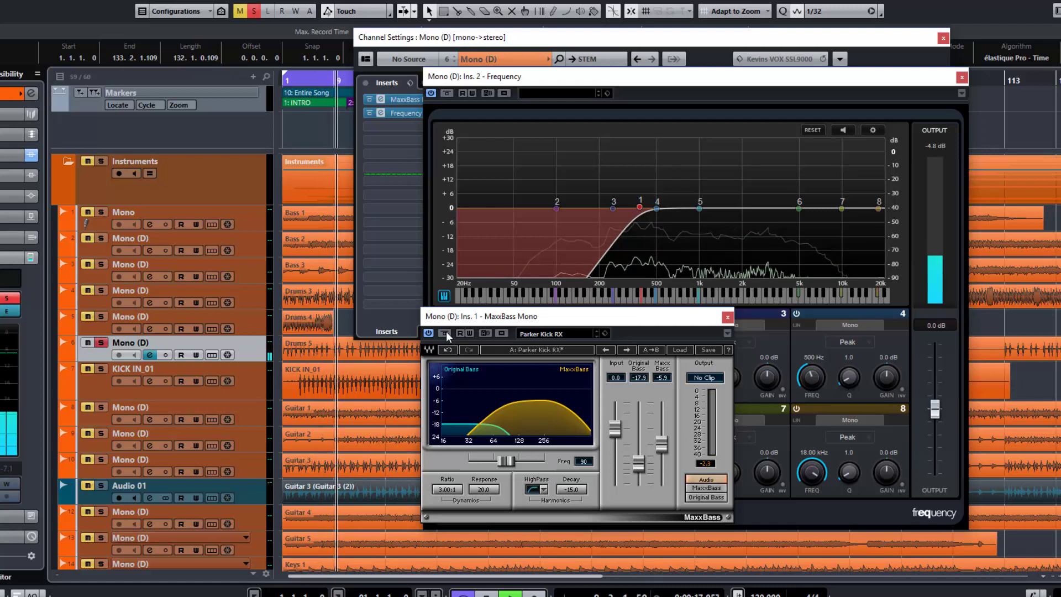
pyautogui.click(445, 333)
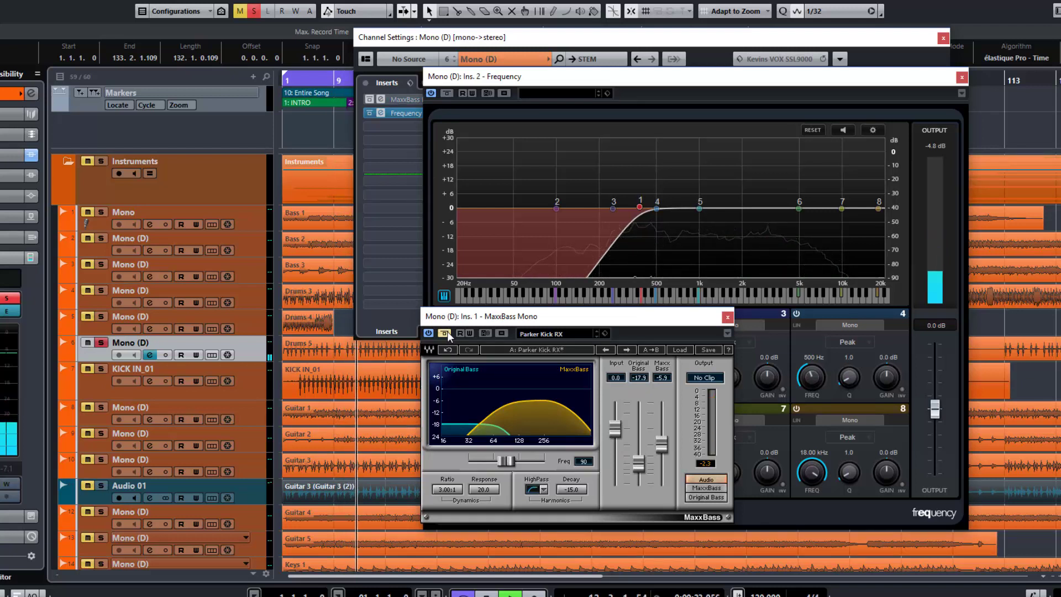
pyautogui.click(447, 331)
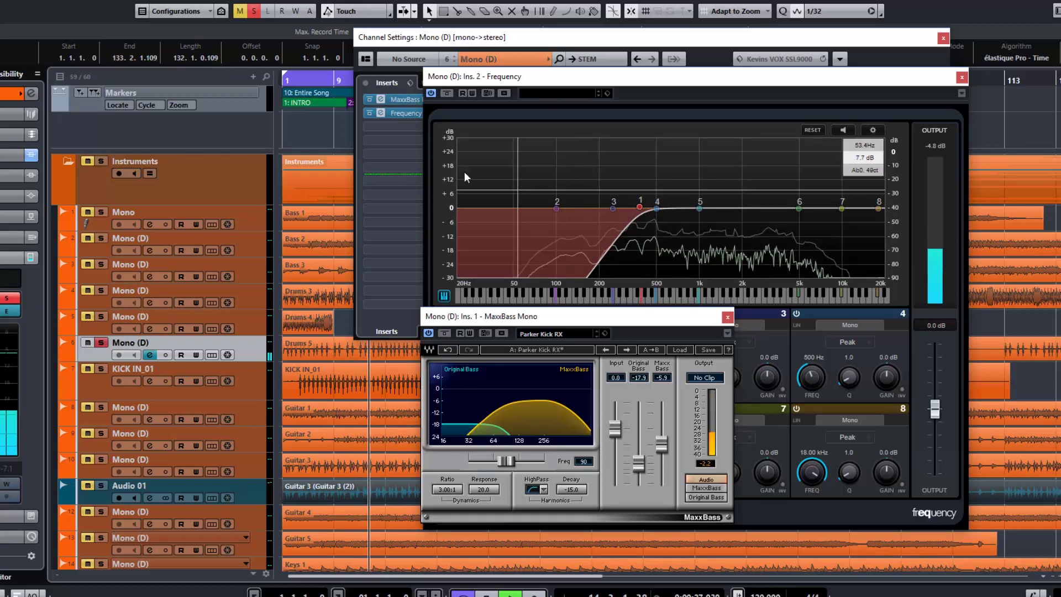
# Bypass the Frequency EQ, reopen MaxxBass from the channel inserts, and compare the full-range drums with MaxxBass bypassed and engaged
pyautogui.click(448, 93)
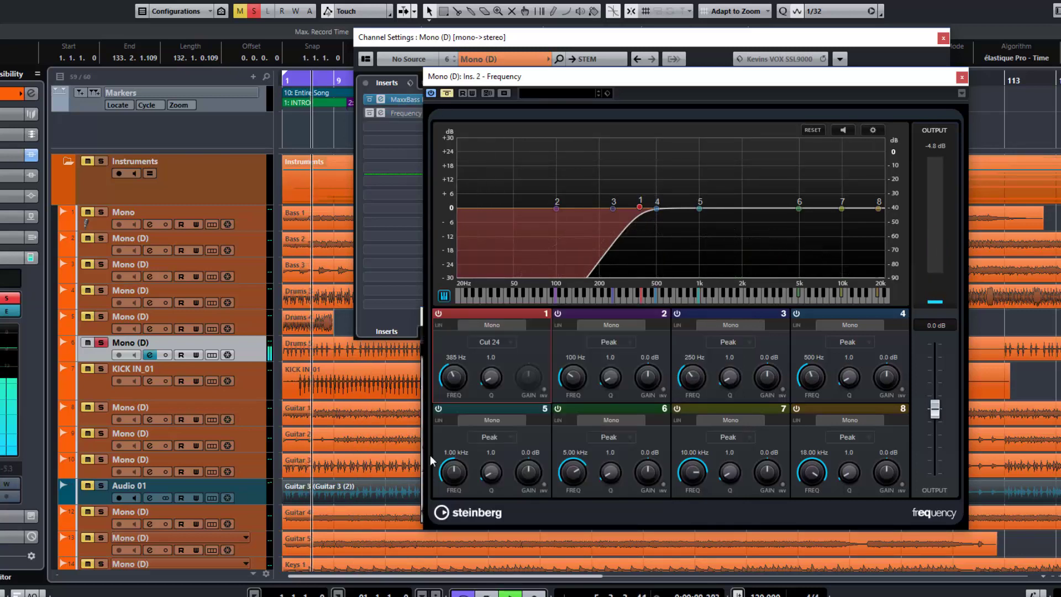
pyautogui.click(404, 99)
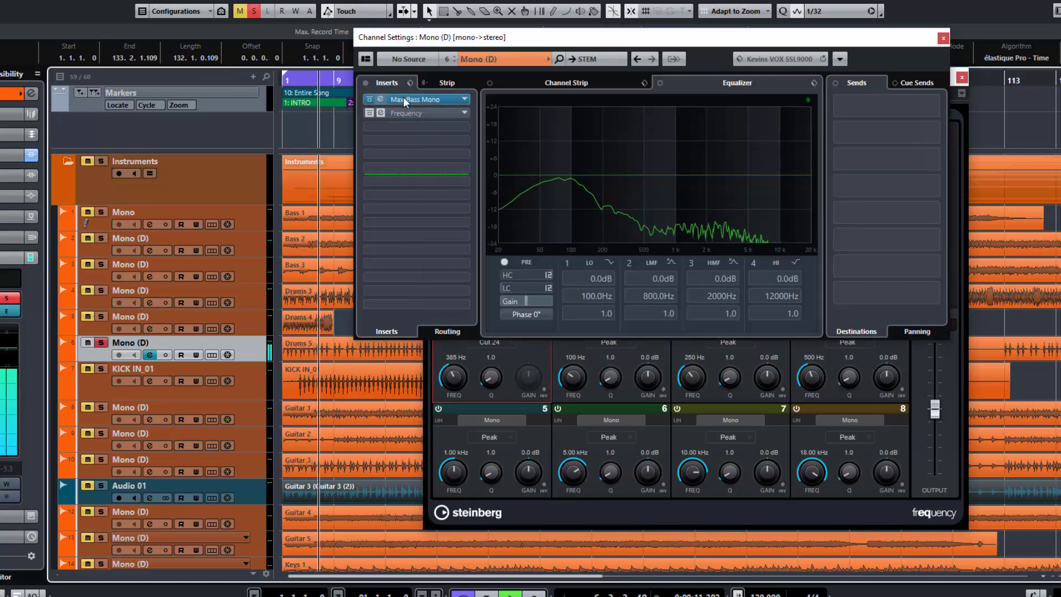
pyautogui.click(403, 98)
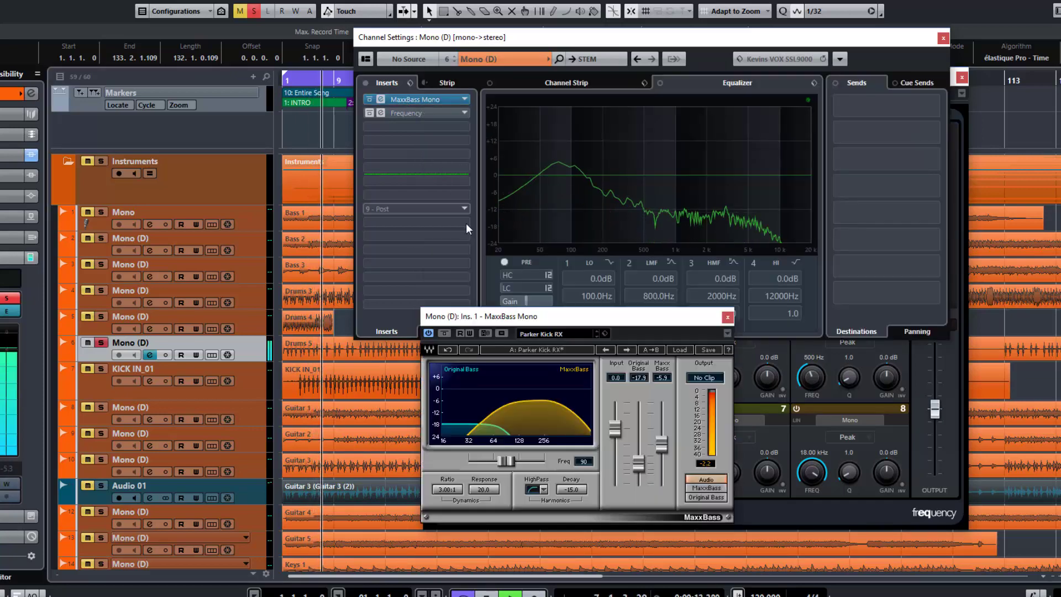
pyautogui.click(444, 334)
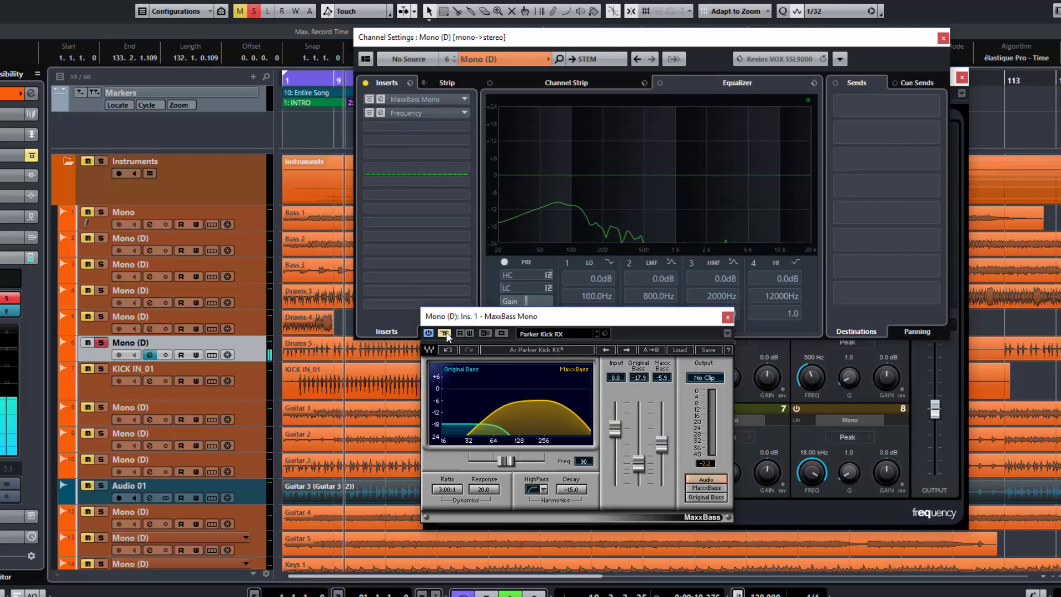
pyautogui.click(444, 333)
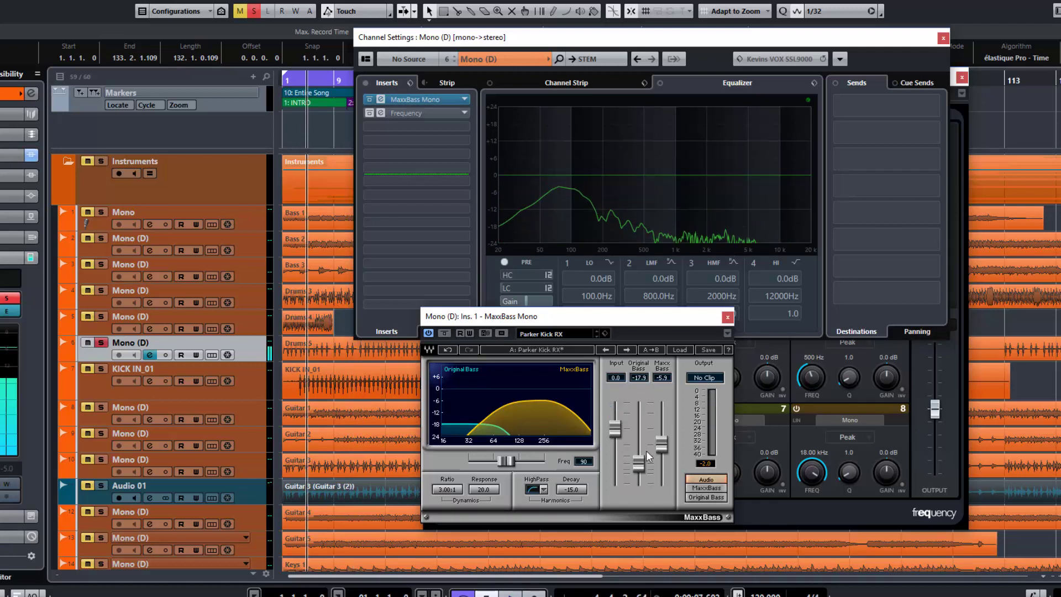
# Switch MaxxBass from setup A to setup B
pyautogui.click(545, 350)
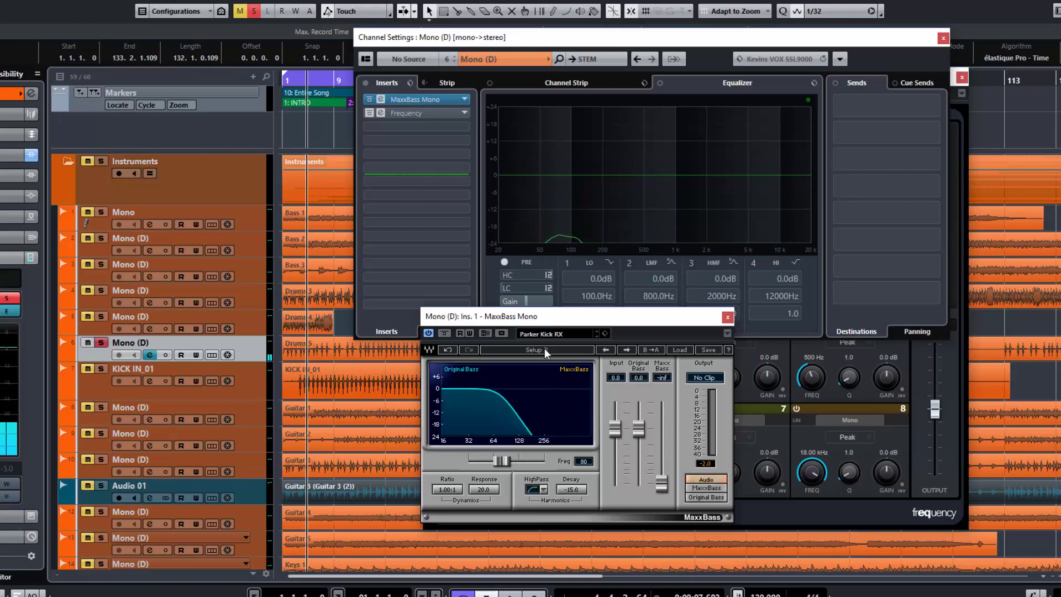